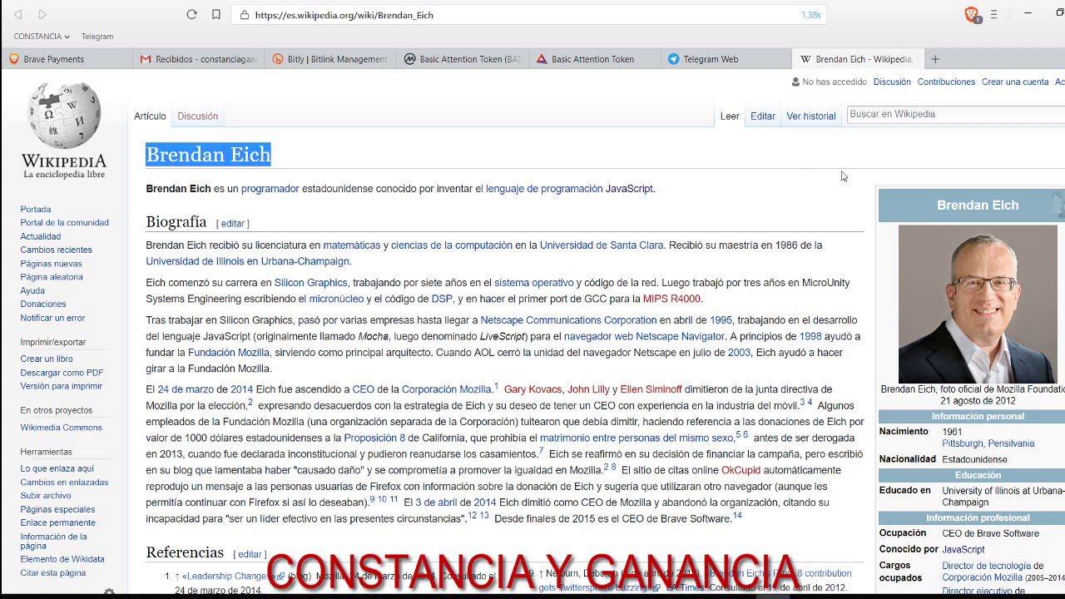
- Open Brave's main menu while the Brendan Eich Wikipedia article is showing
{"action": "left_click", "coordinate": [993, 15]}
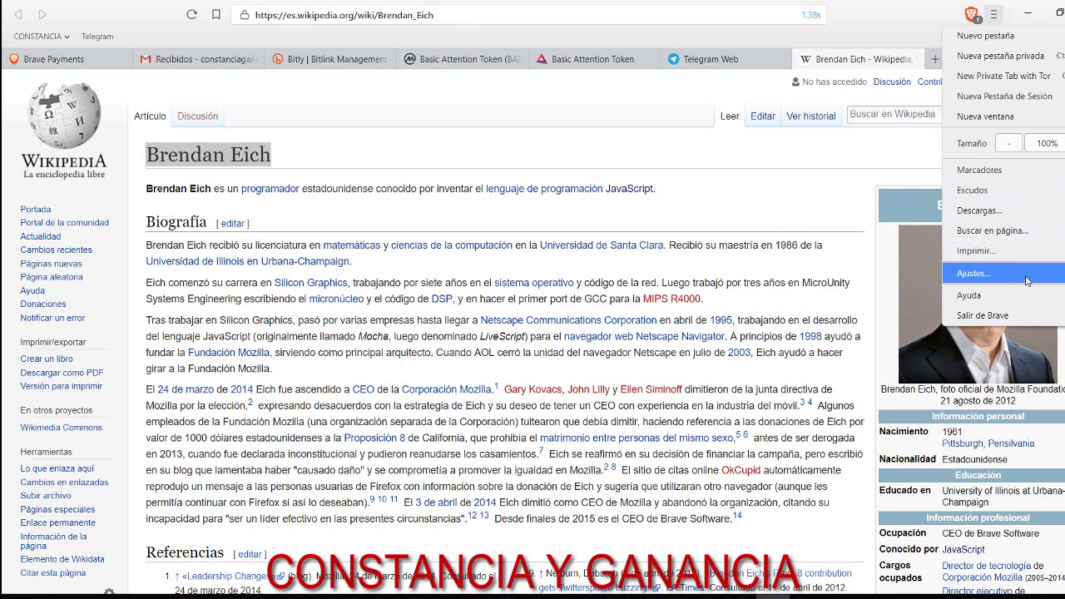
- Open Ajustes at the Avanzado section and leave the Idioma setting on Spanish
{"action": "left_click", "coordinate": [1027, 279]}
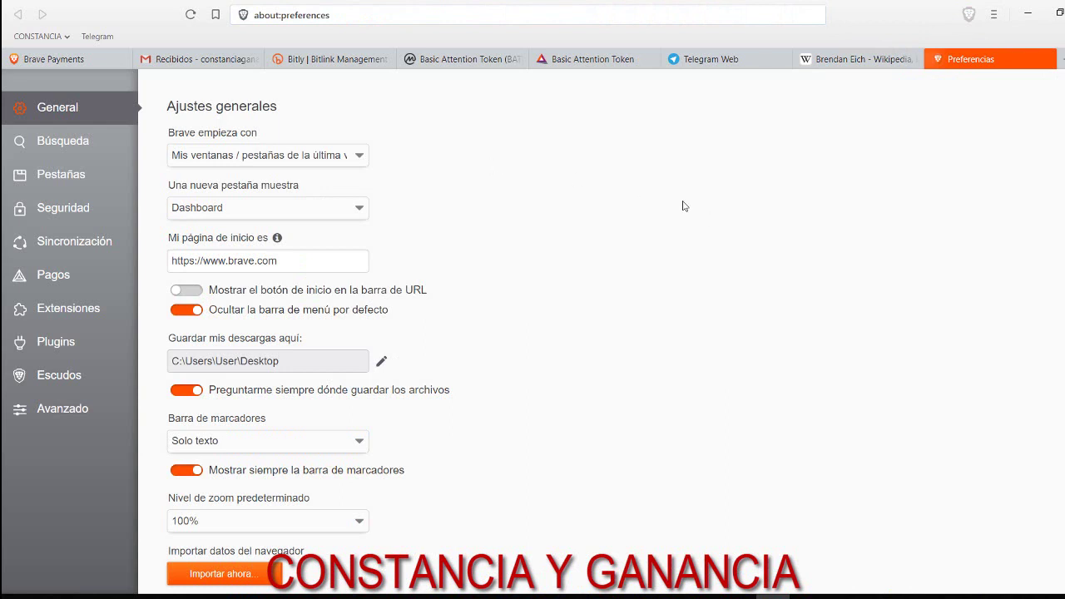
{"action": "left_click", "coordinate": [60, 412]}
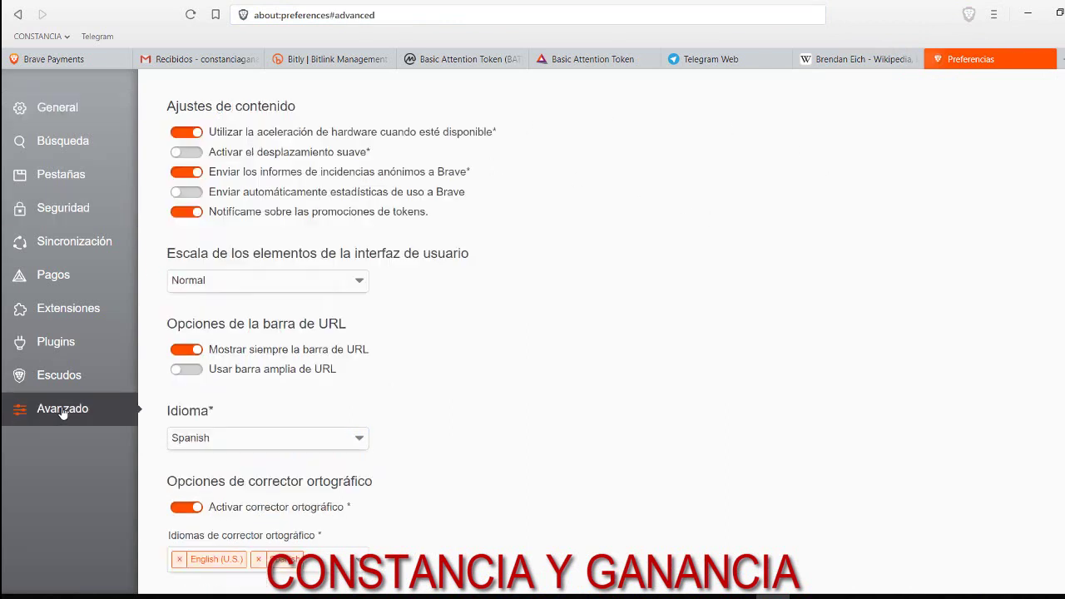
{"action": "scroll", "coordinate": [605, 408], "scroll_direction": "down", "scroll_amount": 1}
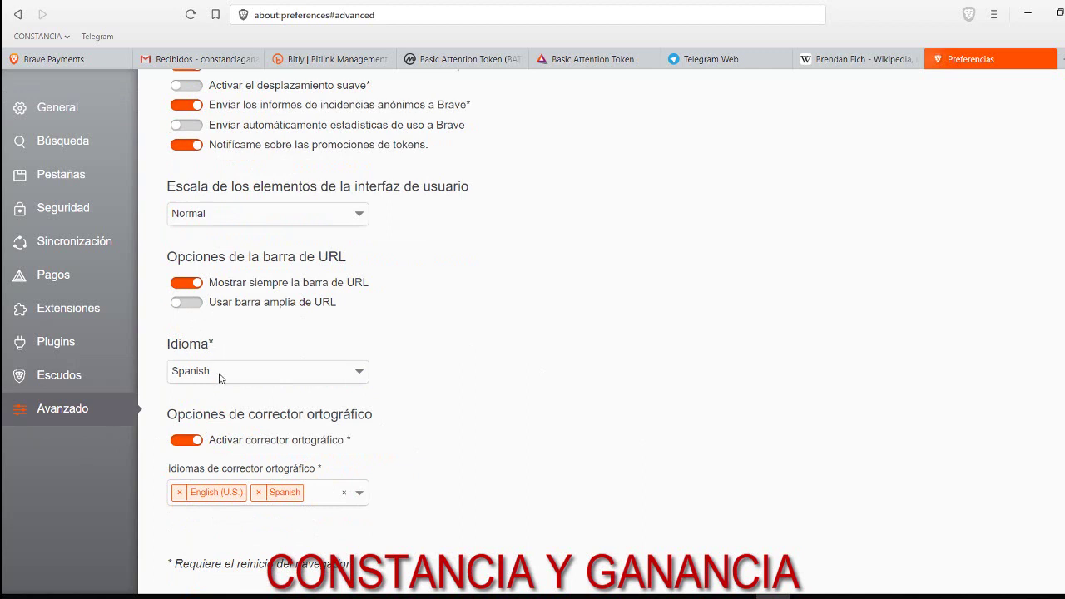
{"action": "left_click", "coordinate": [310, 379]}
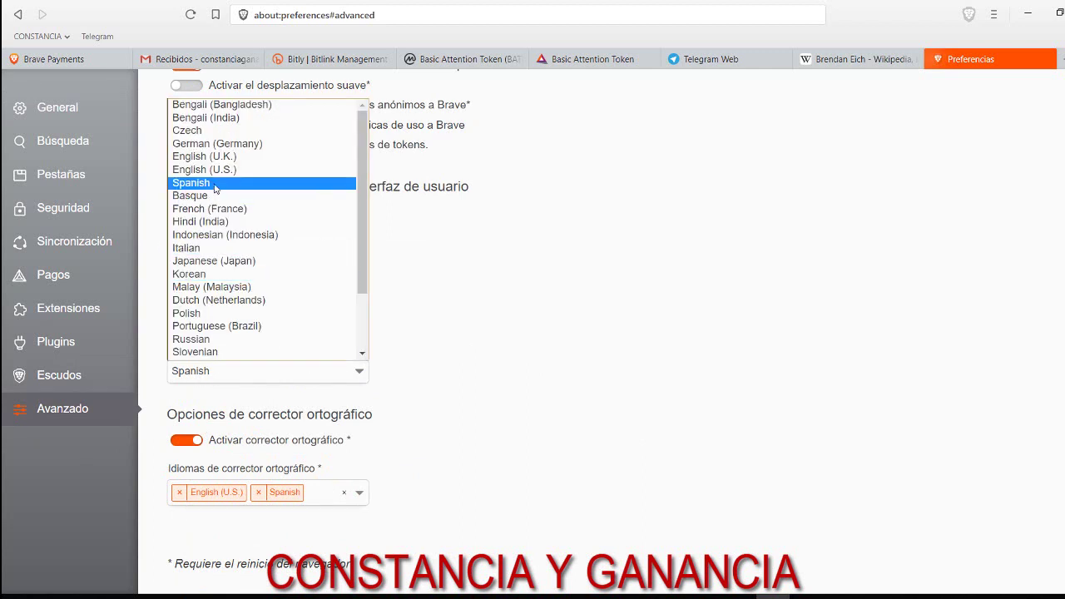
{"action": "left_click", "coordinate": [692, 349]}
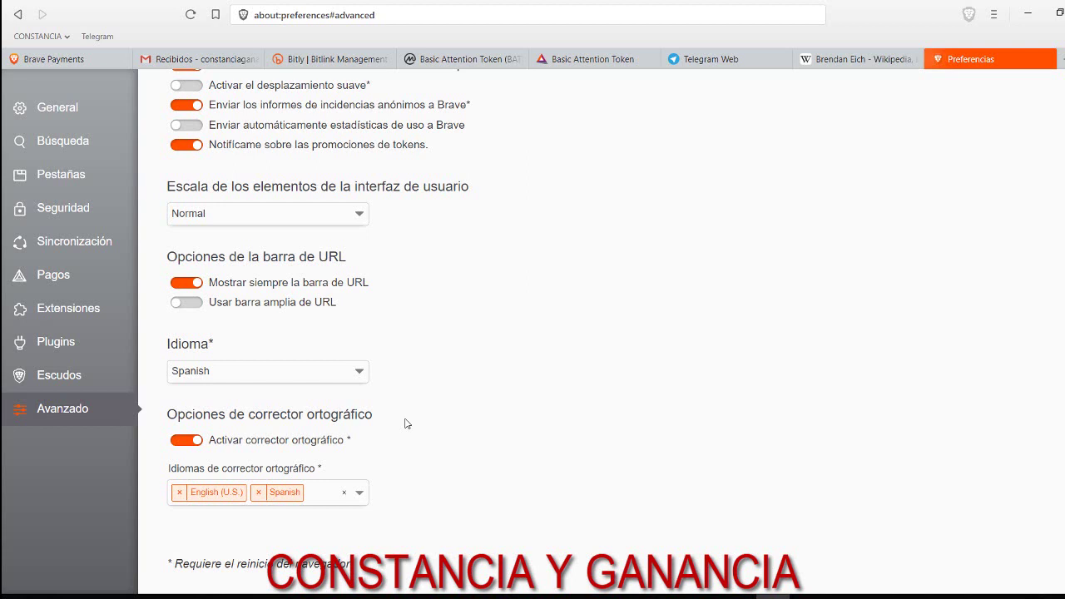
- Return to General settings and toggle the home button on, then off again
{"action": "left_click", "coordinate": [65, 113]}
{"action": "scroll", "coordinate": [479, 183], "scroll_direction": "up", "scroll_amount": 1}
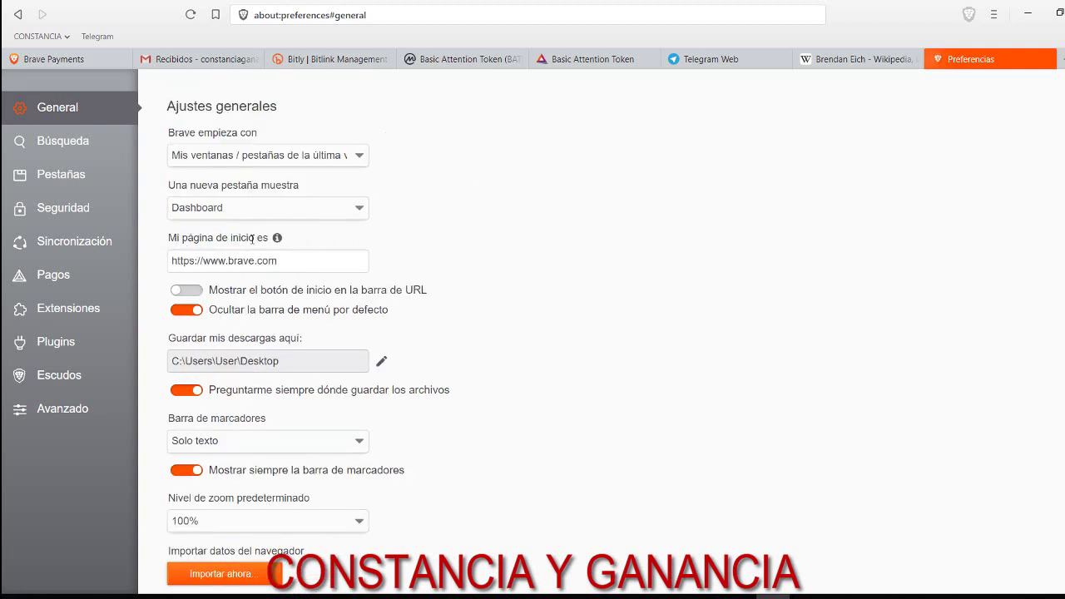
{"action": "left_click_drag", "start_coordinate": [304, 240], "coordinate": [176, 239]}
{"action": "scroll", "coordinate": [457, 251], "scroll_direction": "down", "scroll_amount": 1}
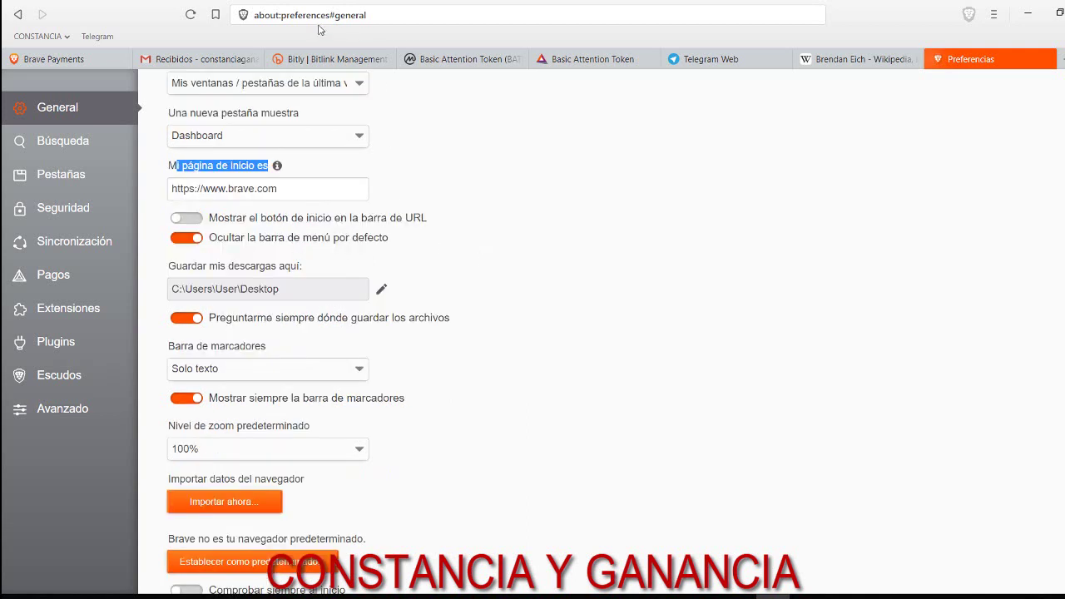
{"action": "left_click", "coordinate": [194, 223]}
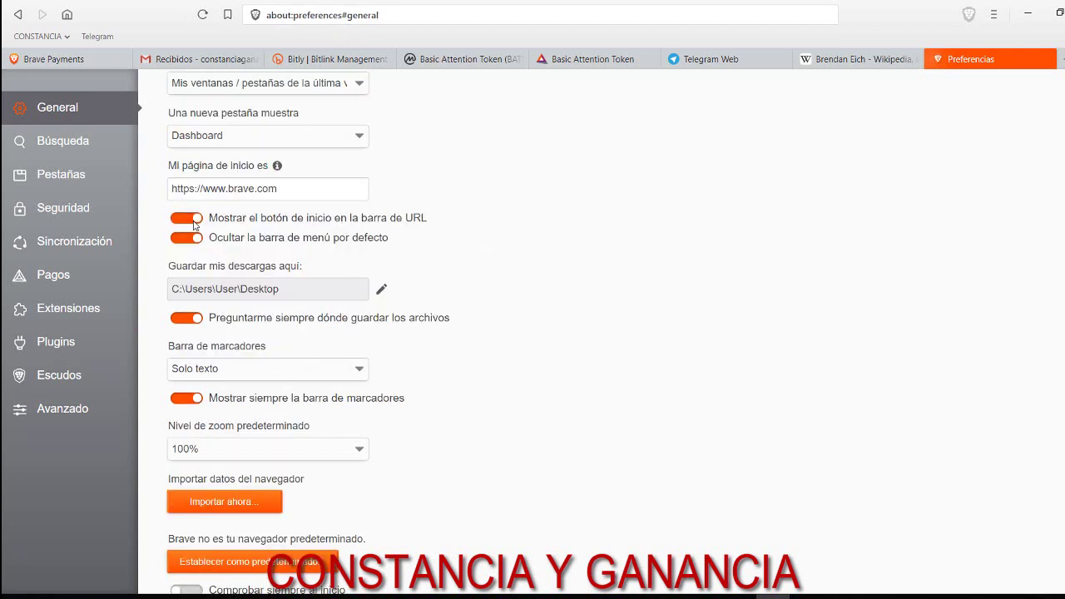
{"action": "left_click", "coordinate": [190, 219]}
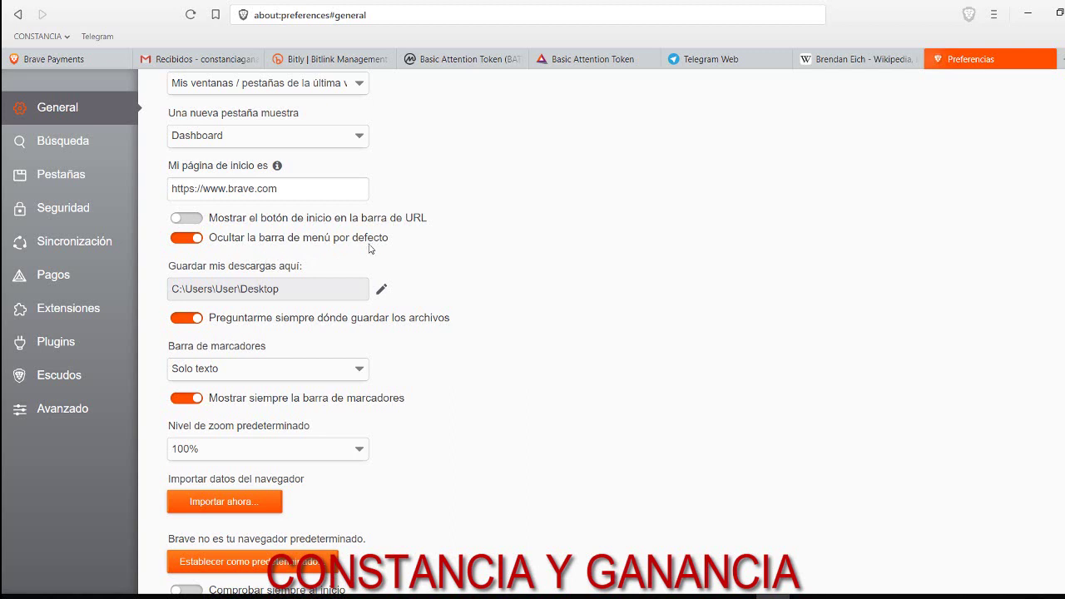
{"action": "scroll", "coordinate": [459, 275], "scroll_direction": "down", "scroll_amount": 1}
{"action": "left_click_drag", "start_coordinate": [207, 203], "coordinate": [323, 204]}
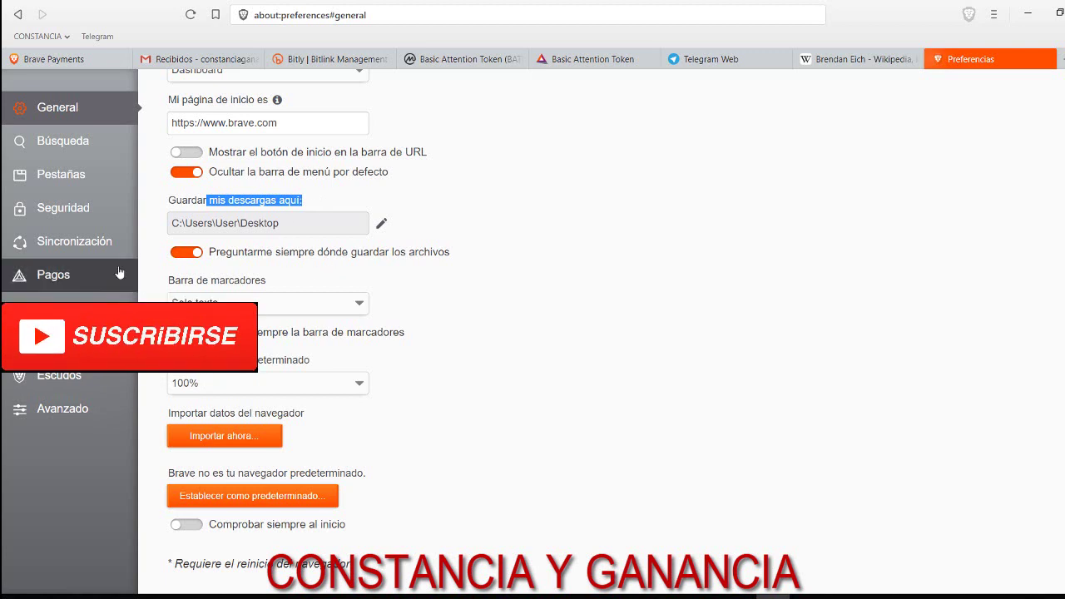
{"action": "left_click", "coordinate": [516, 301]}
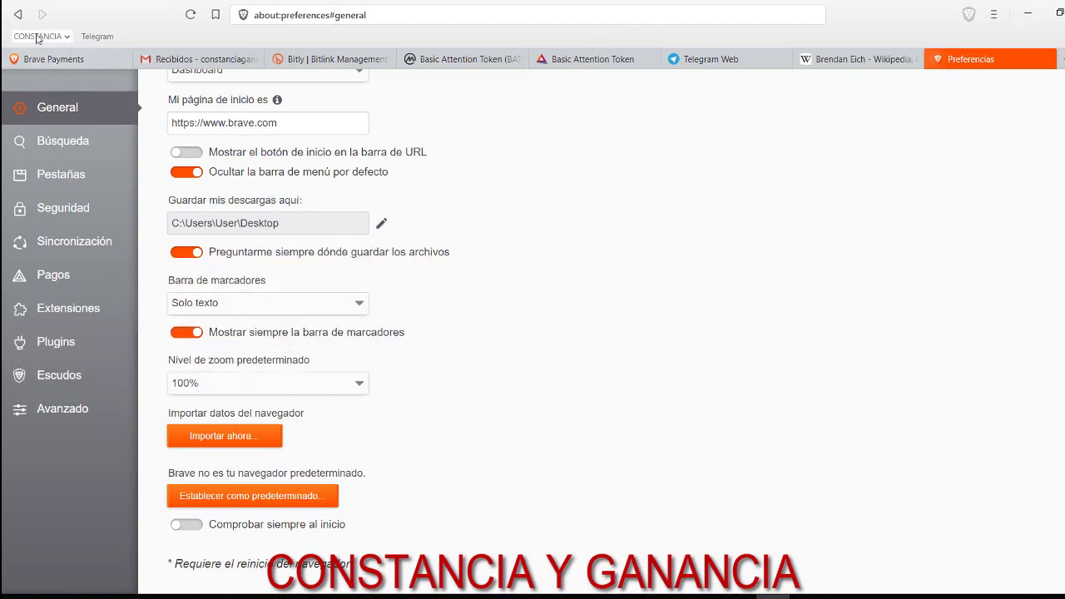
- Set the Barra de marcadores to Solo favicons, then to Texto y favicons
{"action": "left_click", "coordinate": [271, 306]}
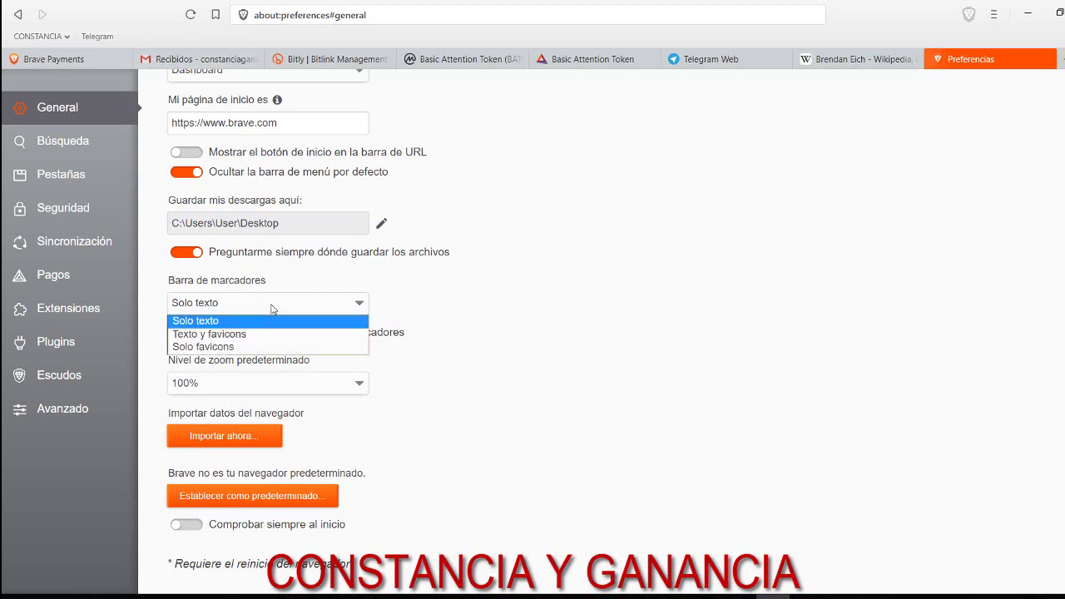
{"action": "left_click", "coordinate": [264, 348]}
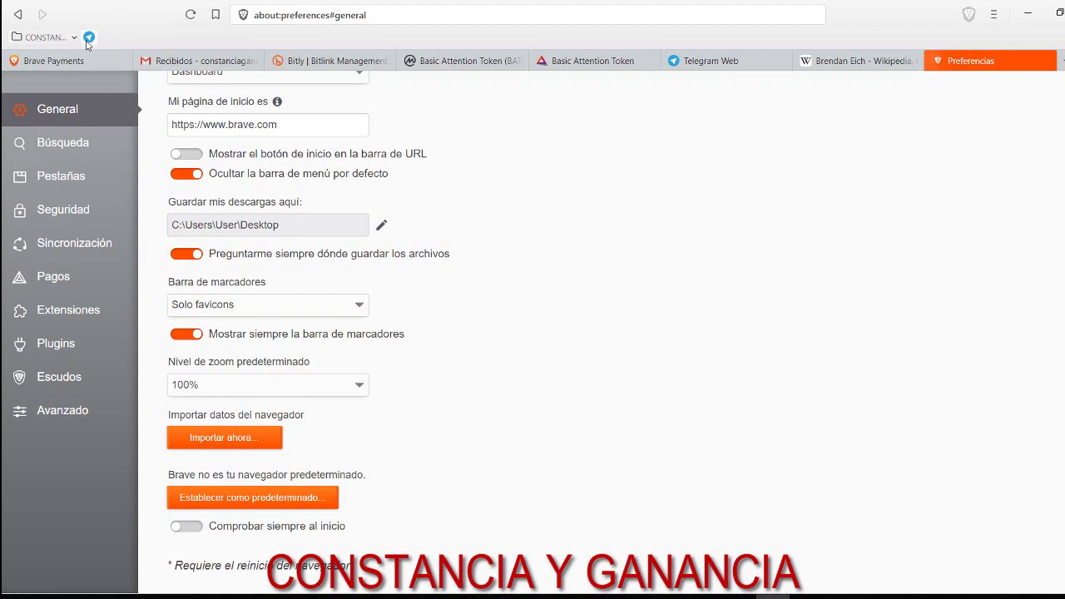
{"action": "left_click", "coordinate": [284, 311]}
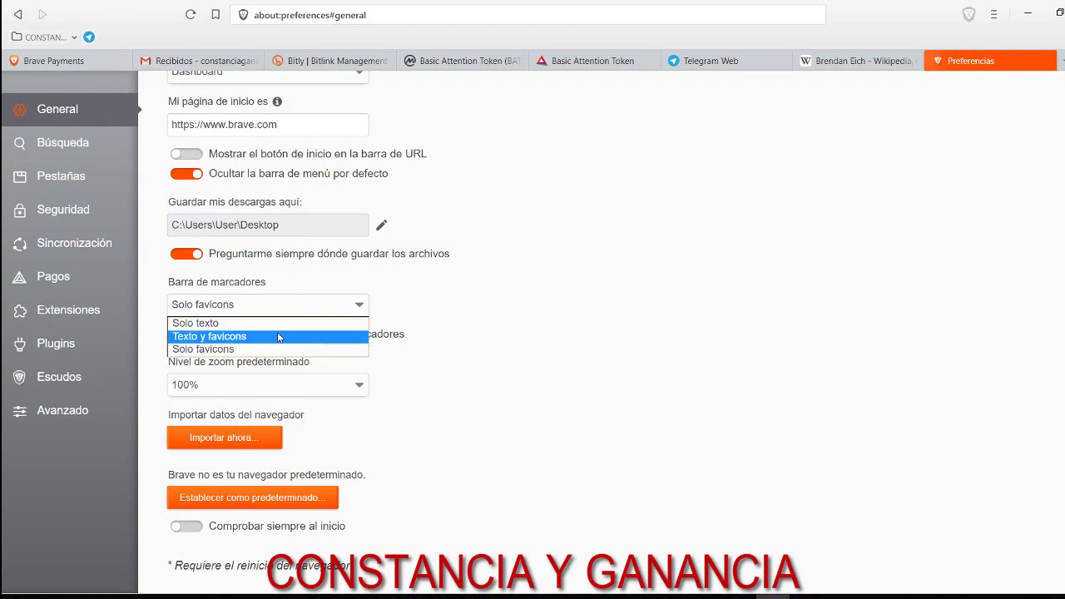
{"action": "left_click", "coordinate": [279, 336]}
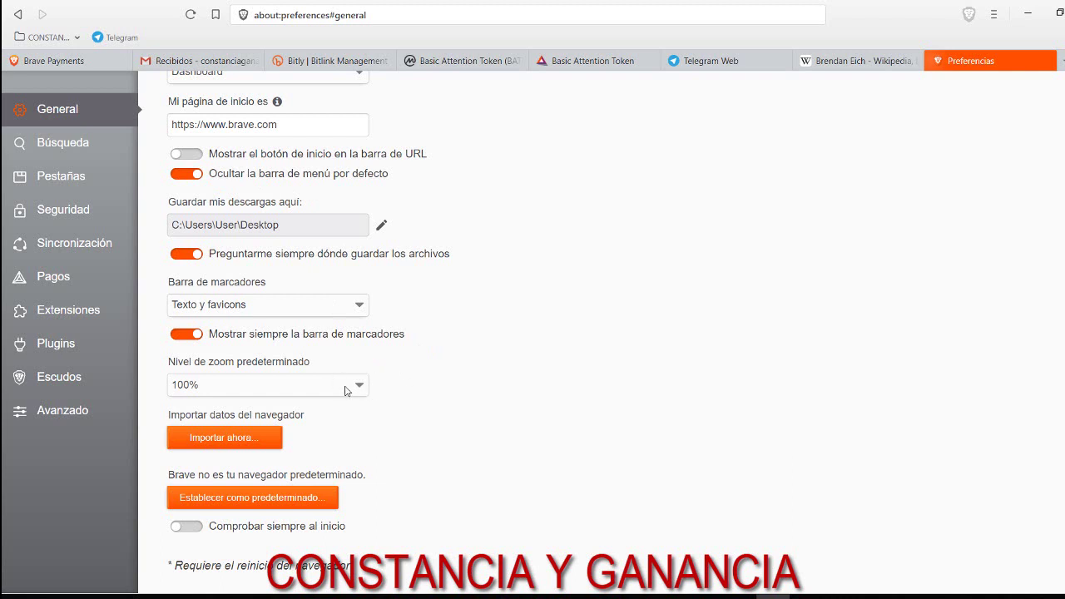
{"action": "scroll", "coordinate": [511, 388], "scroll_direction": "down", "scroll_amount": 1}
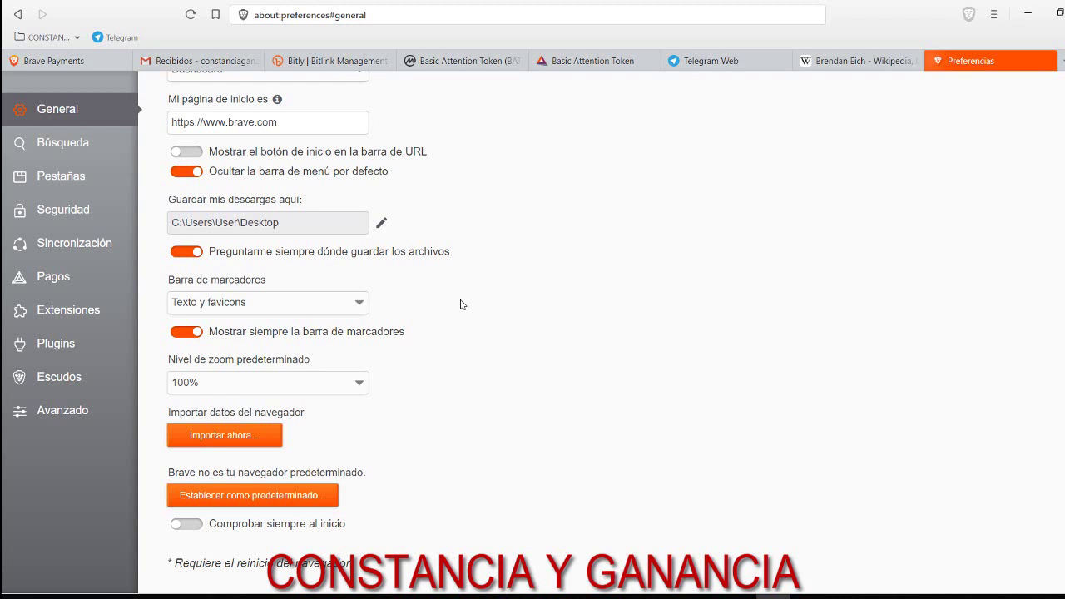
{"action": "left_click", "coordinate": [278, 438]}
{"action": "left_click", "coordinate": [525, 79]}
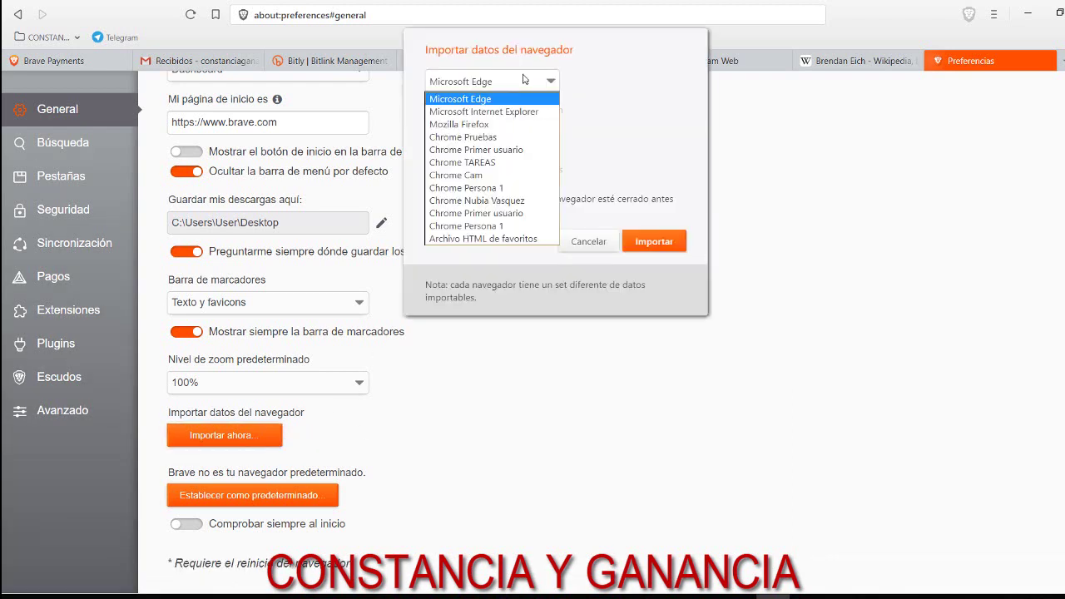
{"action": "key", "text": "Down"}
{"action": "key", "text": "Down"}
{"action": "key", "text": "Down"}
{"action": "key", "text": "Down"}
{"action": "key", "text": "Down"}
{"action": "key", "text": "Down"}
{"action": "key", "text": "Down"}
{"action": "key", "text": "Down"}
{"action": "key", "text": "Down"}
{"action": "key", "text": "Down"}
{"action": "key", "text": "Down"}
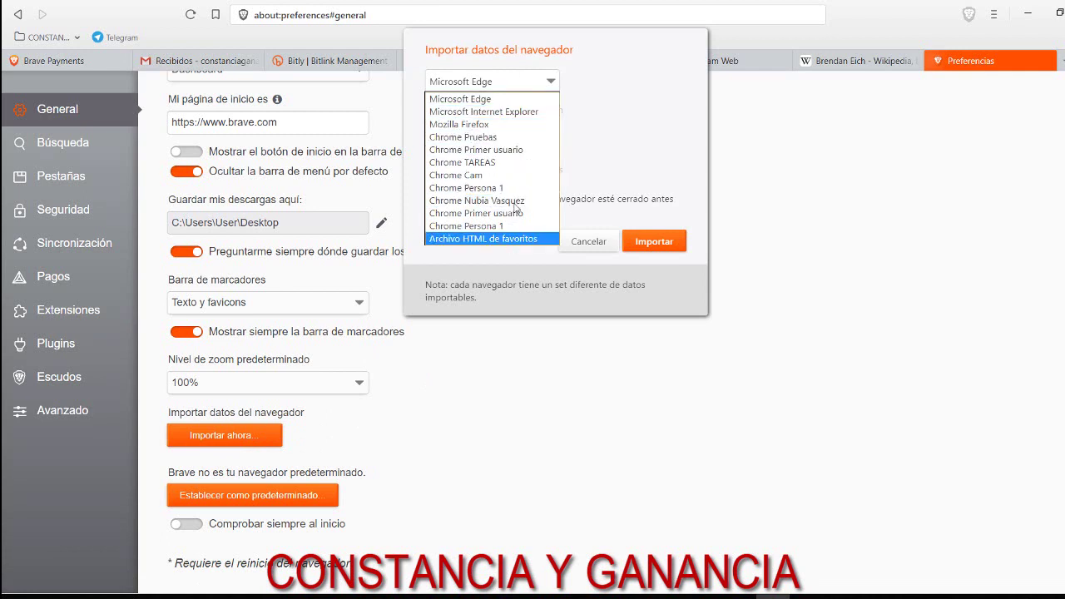
{"action": "key", "text": "Up"}
{"action": "key", "text": "Up"}
{"action": "key", "text": "Up"}
{"action": "key", "text": "Up"}
{"action": "key", "text": "Up"}
{"action": "key", "text": "Up"}
{"action": "key", "text": "Up"}
{"action": "key", "text": "Up"}
{"action": "key", "text": "Up"}
{"action": "key", "text": "Up"}
{"action": "key", "text": "Up"}
{"action": "key", "text": "Down"}
{"action": "key", "text": "Down"}
{"action": "key", "text": "Down"}
{"action": "key", "text": "Down"}
{"action": "key", "text": "Down"}
{"action": "key", "text": "Down"}
{"action": "key", "text": "Down"}
{"action": "key", "text": "Down"}
{"action": "key", "text": "Down"}
{"action": "key", "text": "Down"}
{"action": "key", "text": "Down"}
{"action": "key", "text": "Up"}
{"action": "key", "text": "Up"}
{"action": "key", "text": "Up"}
{"action": "key", "text": "Up"}
{"action": "key", "text": "Up"}
{"action": "key", "text": "Up"}
{"action": "key", "text": "Down"}
{"action": "key", "text": "Down"}
{"action": "key", "text": "Down"}
{"action": "key", "text": "Down"}
{"action": "key", "text": "Down"}
{"action": "key", "text": "Down"}
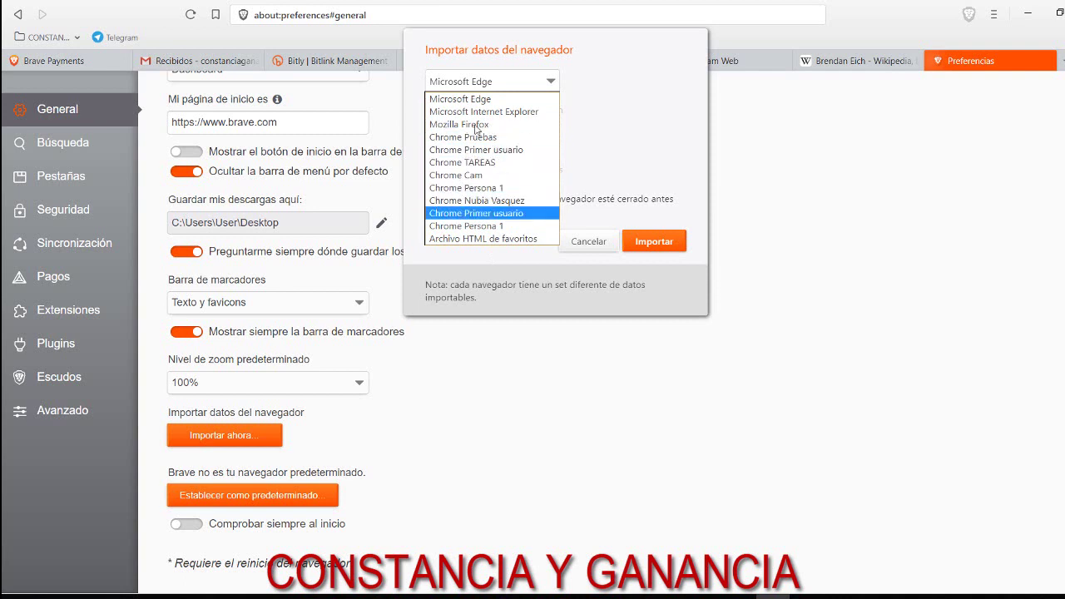
{"action": "left_click", "coordinate": [441, 124]}
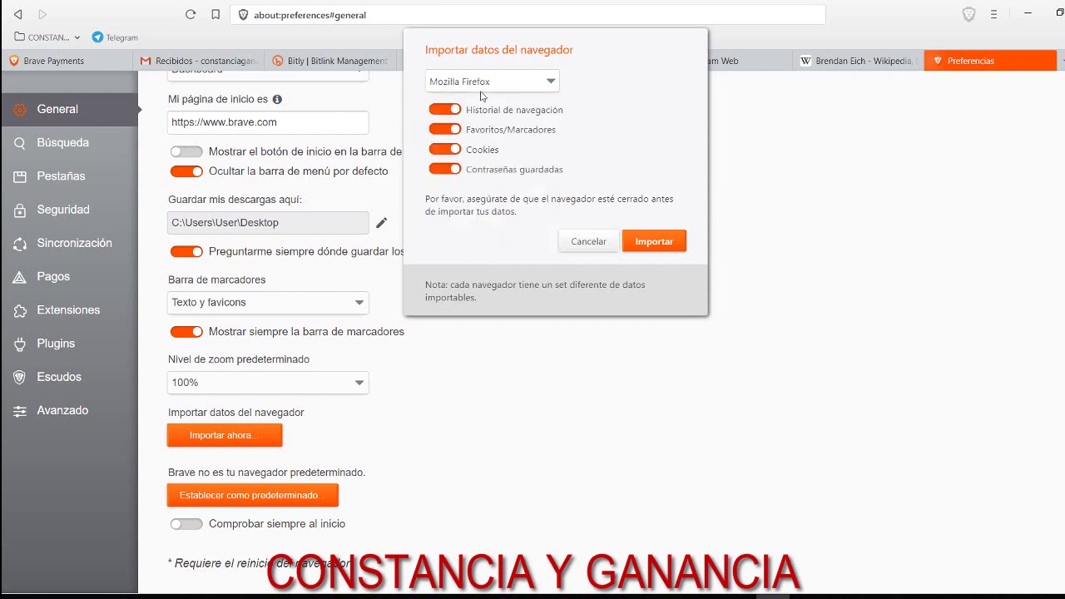
{"action": "left_click", "coordinate": [588, 243]}
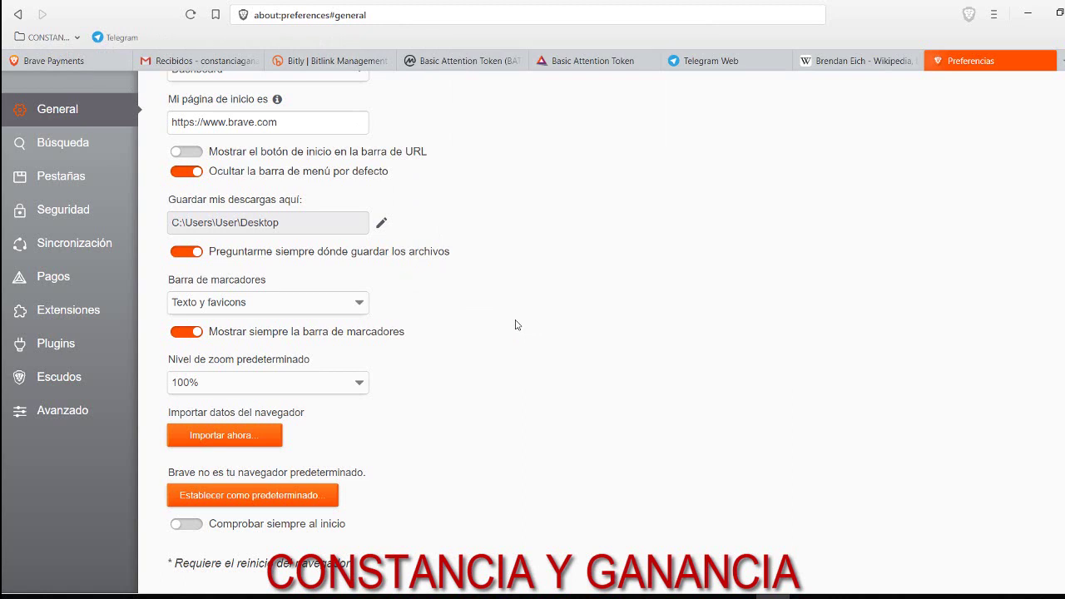
{"action": "left_click", "coordinate": [253, 502]}
- Open Búsqueda settings and sort the engines by the 'Tecla para usar buscador' column
{"action": "scroll", "coordinate": [469, 321], "scroll_direction": "up", "scroll_amount": 2}
{"action": "scroll", "coordinate": [469, 321], "scroll_direction": "up", "scroll_amount": 2}
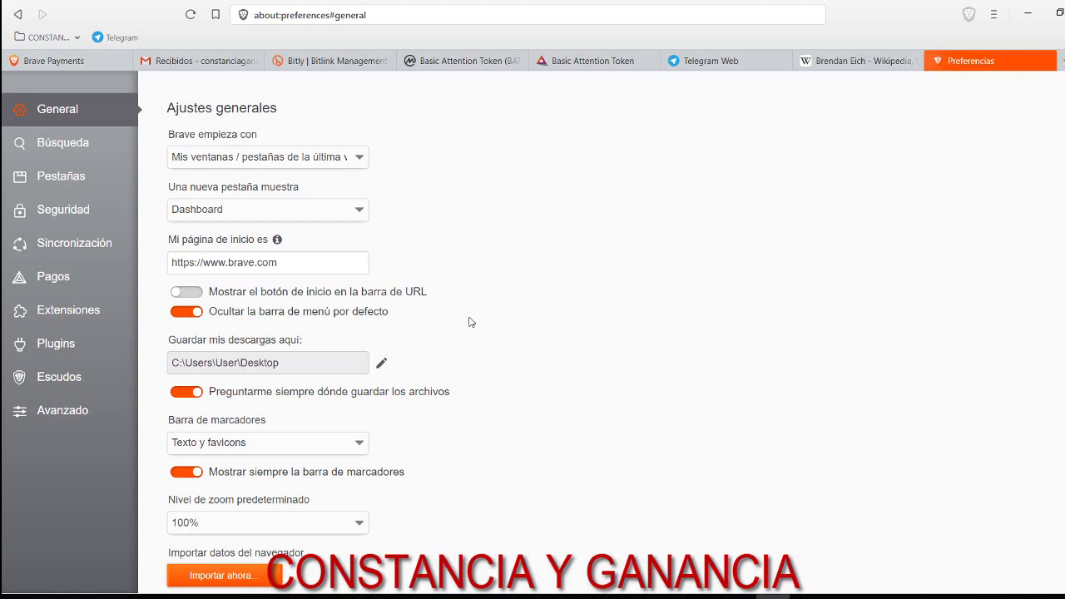
{"action": "scroll", "coordinate": [469, 321], "scroll_direction": "down", "scroll_amount": 4}
{"action": "scroll", "coordinate": [469, 321], "scroll_direction": "up", "scroll_amount": 4}
{"action": "left_click", "coordinate": [90, 147]}
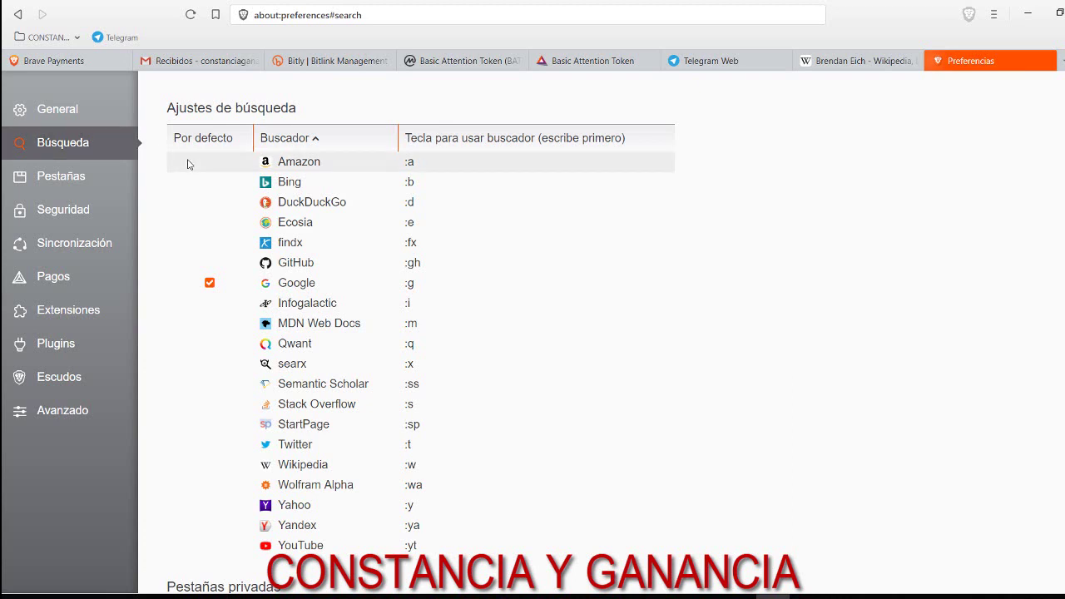
{"action": "scroll", "coordinate": [312, 192], "scroll_direction": "down", "scroll_amount": 2}
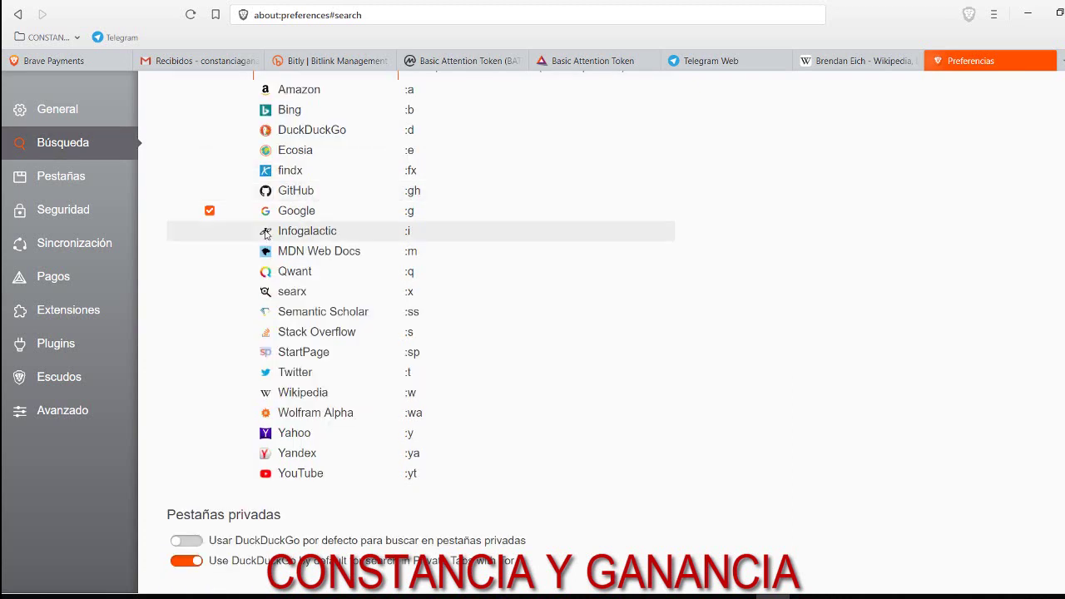
{"action": "scroll", "coordinate": [291, 167], "scroll_direction": "up", "scroll_amount": 2}
{"action": "scroll", "coordinate": [354, 303], "scroll_direction": "down", "scroll_amount": 2}
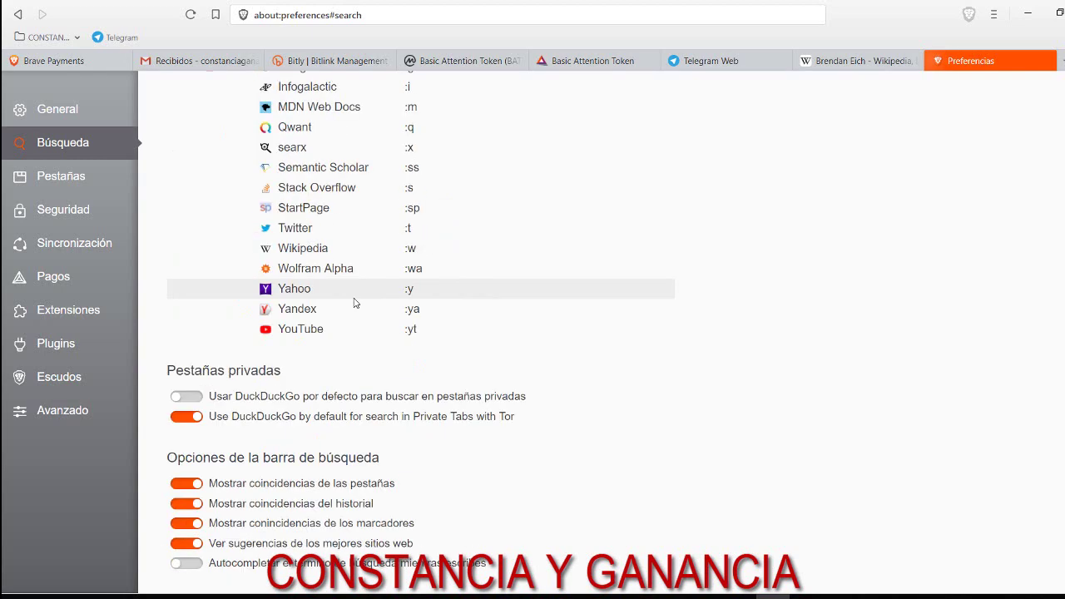
{"action": "scroll", "coordinate": [356, 337], "scroll_direction": "up", "scroll_amount": 2}
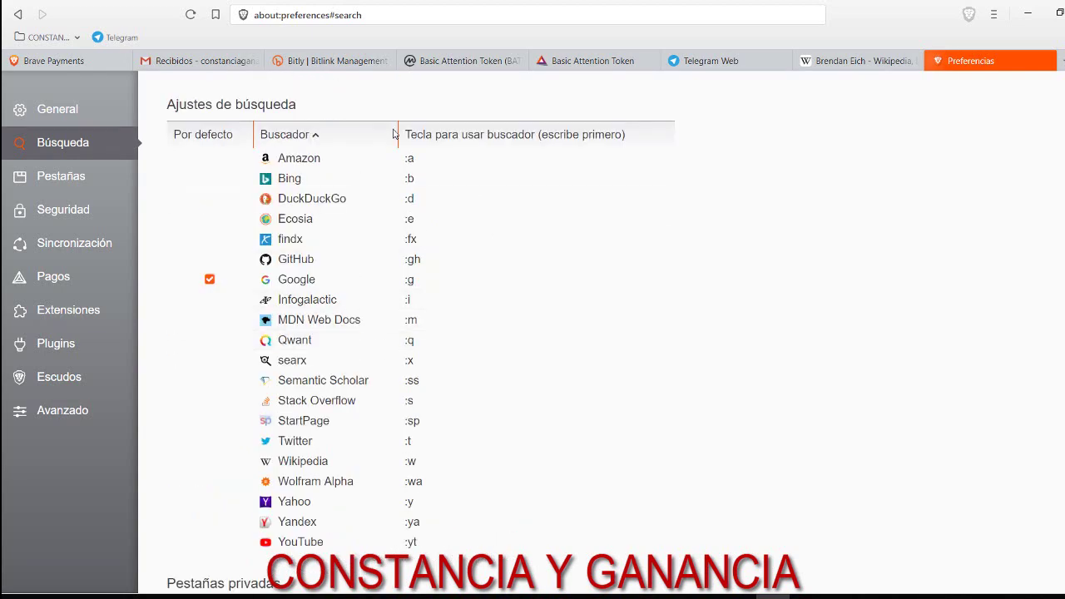
{"action": "left_click", "coordinate": [568, 136]}
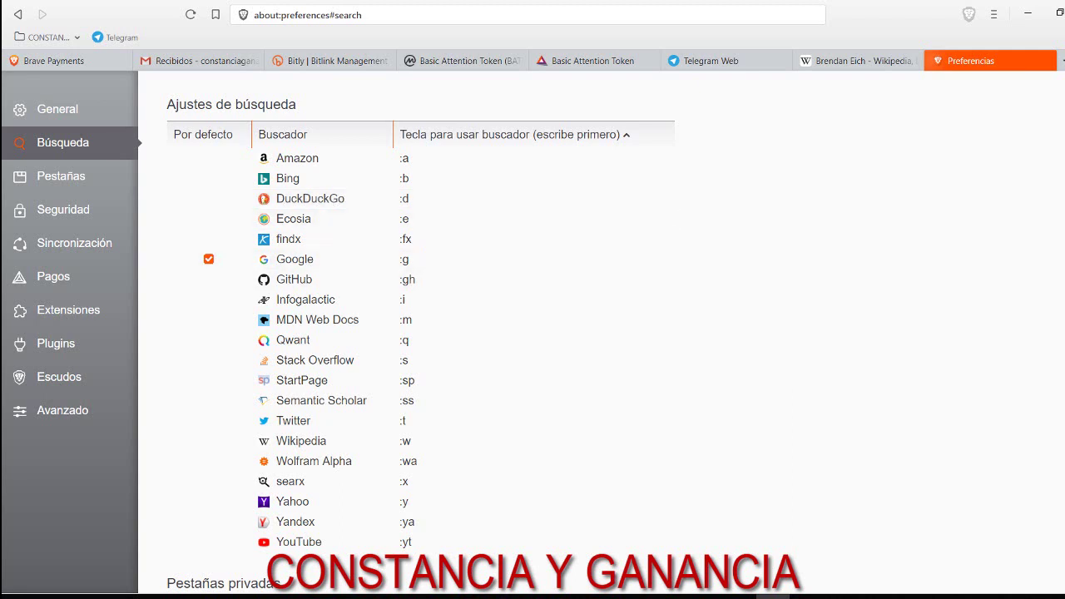
- Search DuckDuckGo for 'constancia y ganacia' from a new tab using the :d shortcut
{"action": "left_click", "coordinate": [1060, 61]}
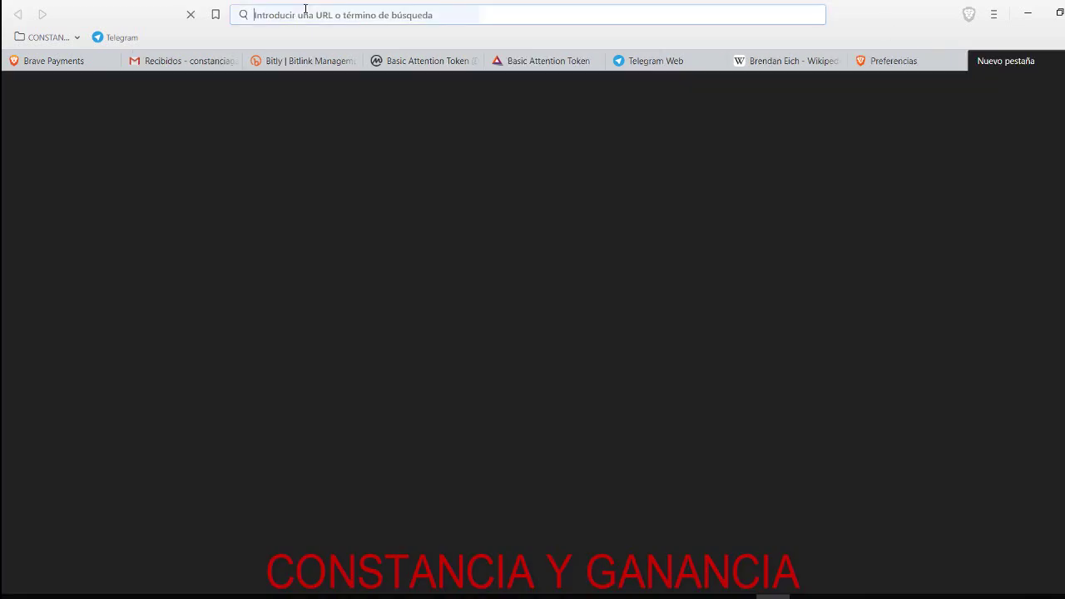
{"action": "left_click", "coordinate": [327, 15]}
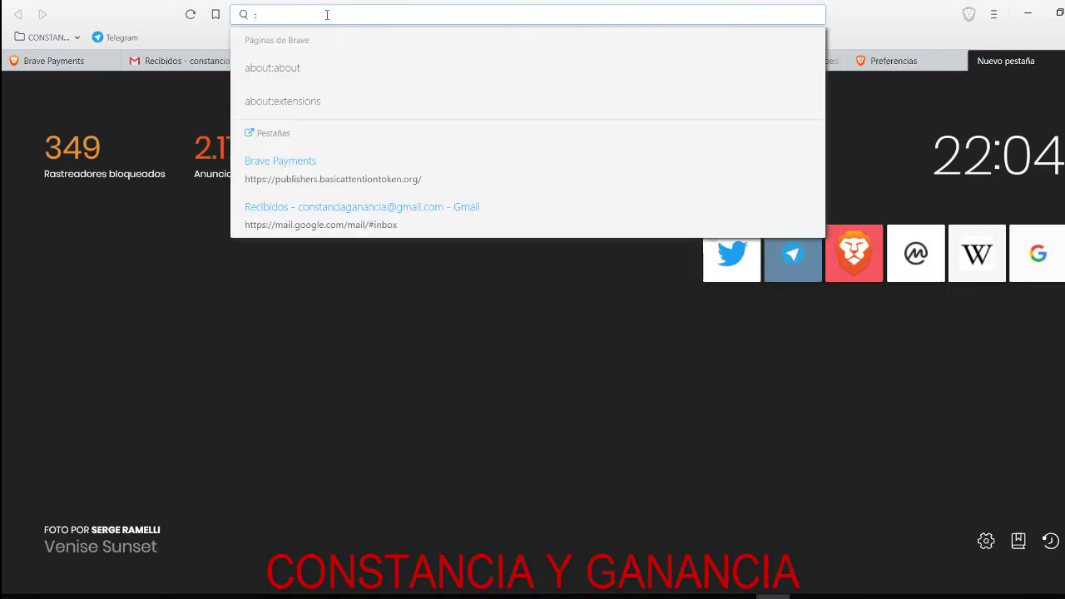
{"action": "type", "text": ":d"}
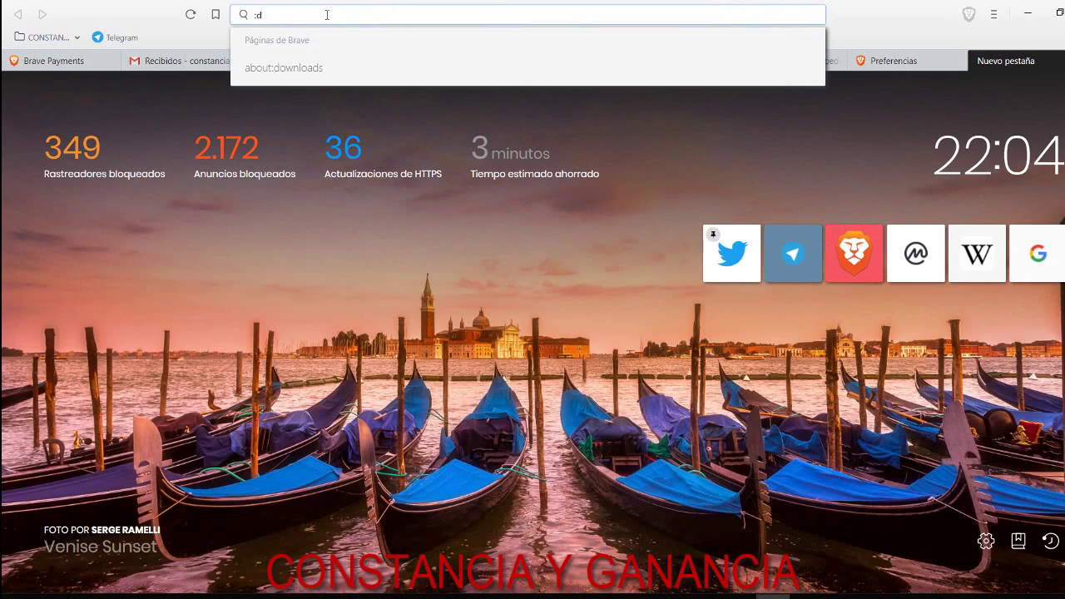
{"action": "key", "text": "Escape"}
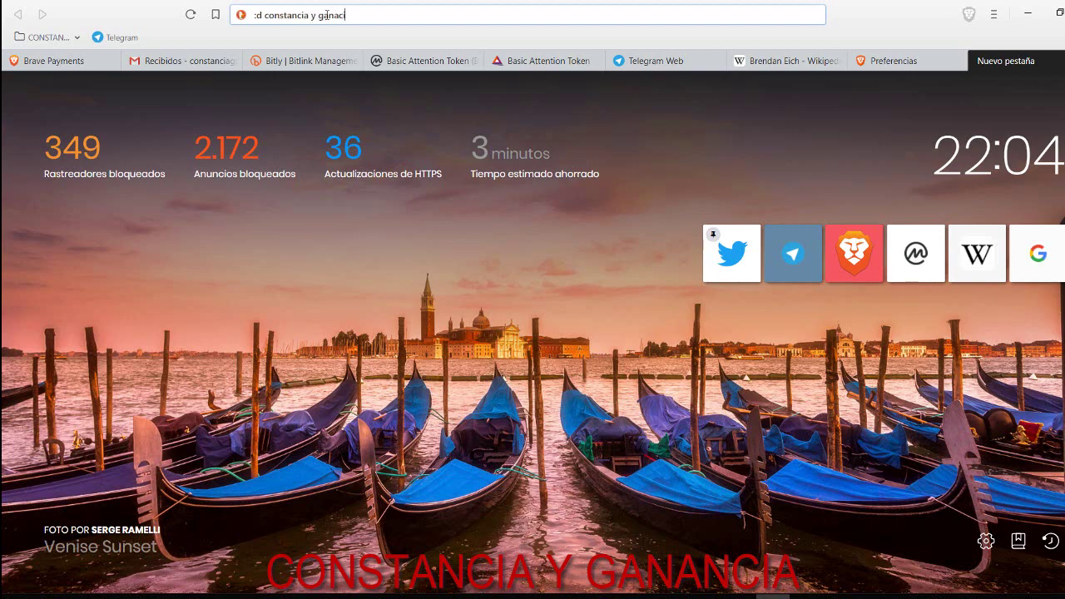
{"action": "type", "text": "a"}
{"action": "key", "text": "Return"}
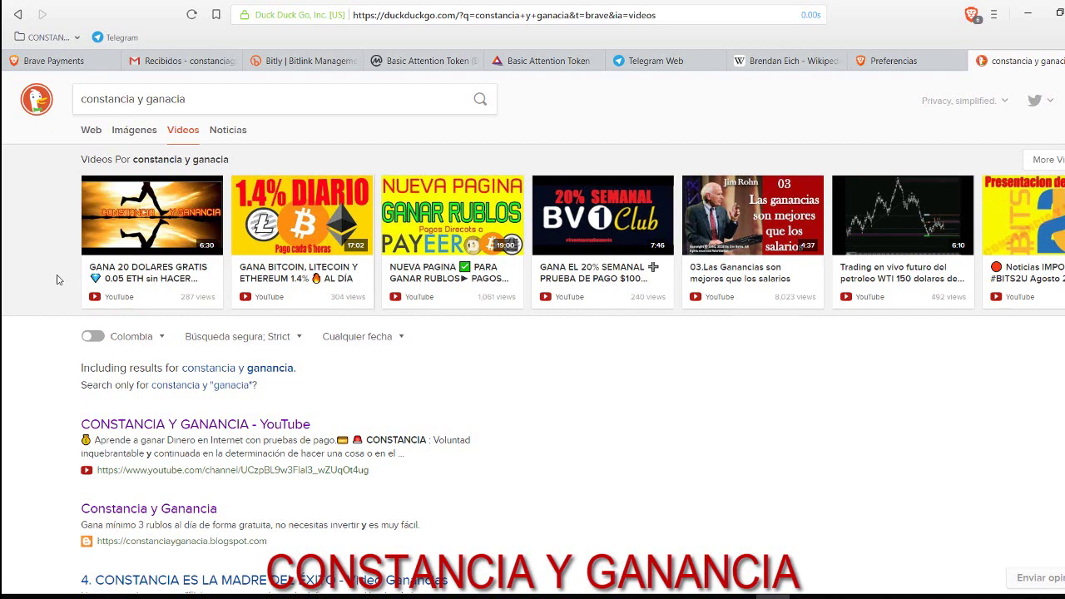
{"action": "scroll", "coordinate": [163, 283], "scroll_direction": "down", "scroll_amount": 1}
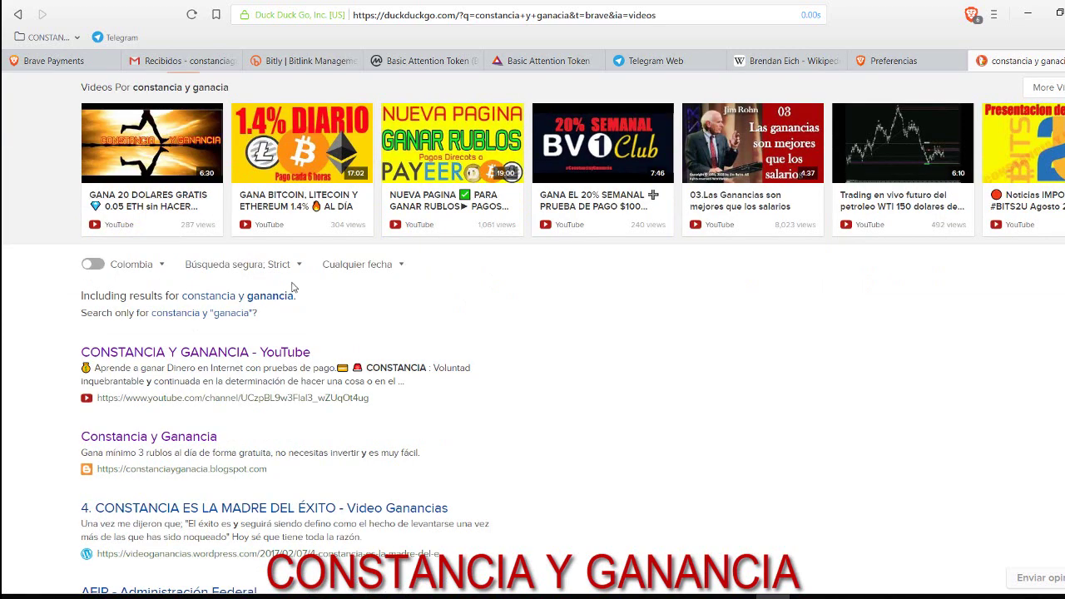
{"action": "scroll", "coordinate": [292, 288], "scroll_direction": "up", "scroll_amount": 1}
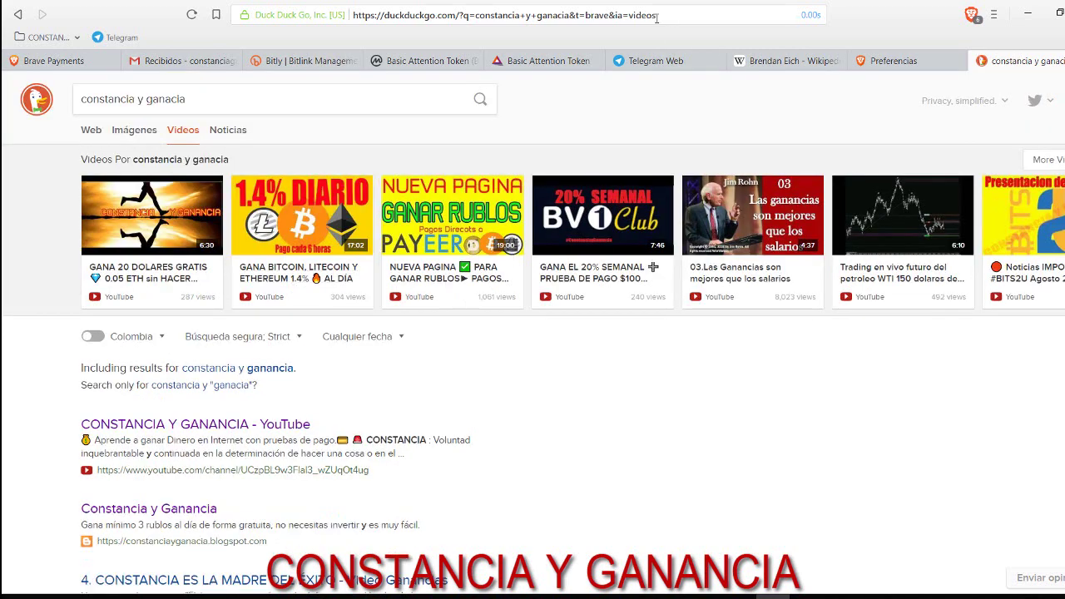
- Close the DuckDuckGo results, Google 'constancia y ganacia' in a new tab, and return to Preferencias
{"action": "key", "text": "ctrl+w"}
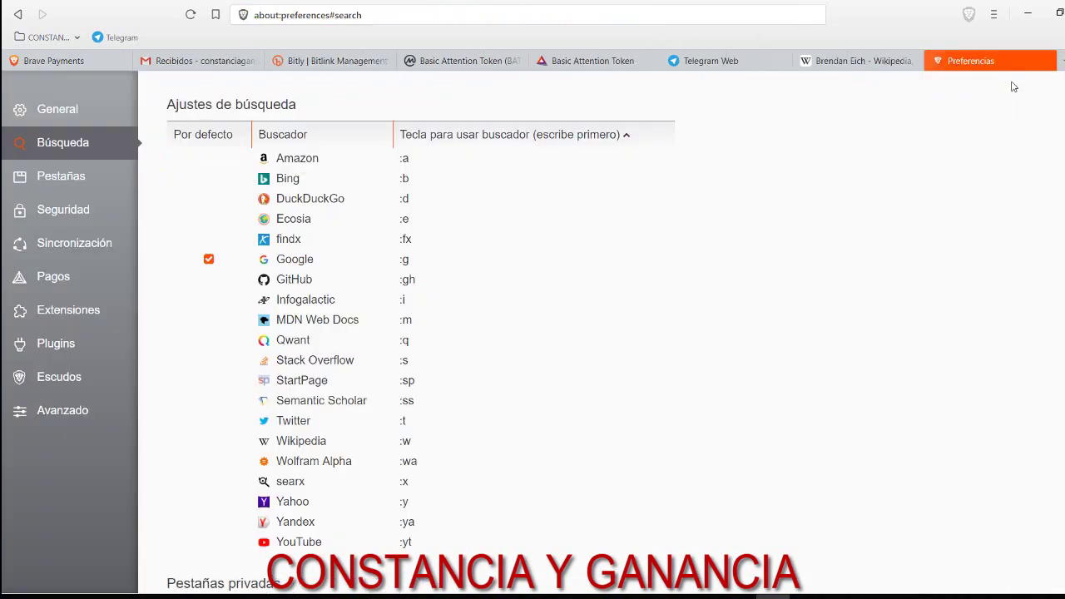
{"action": "key", "text": "ctrl+t"}
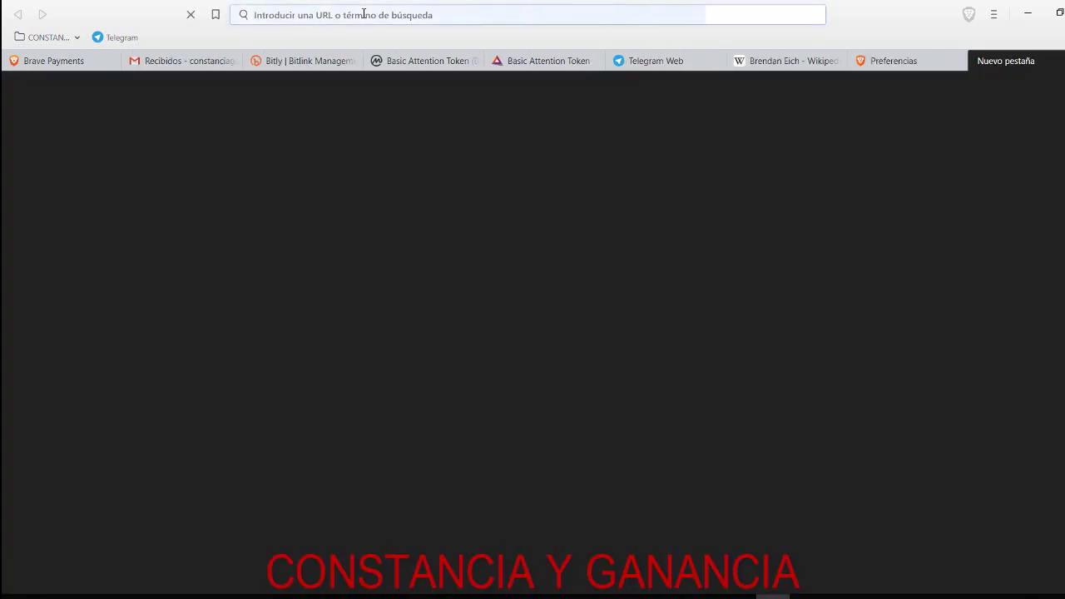
{"action": "type", "text": "constancia "}
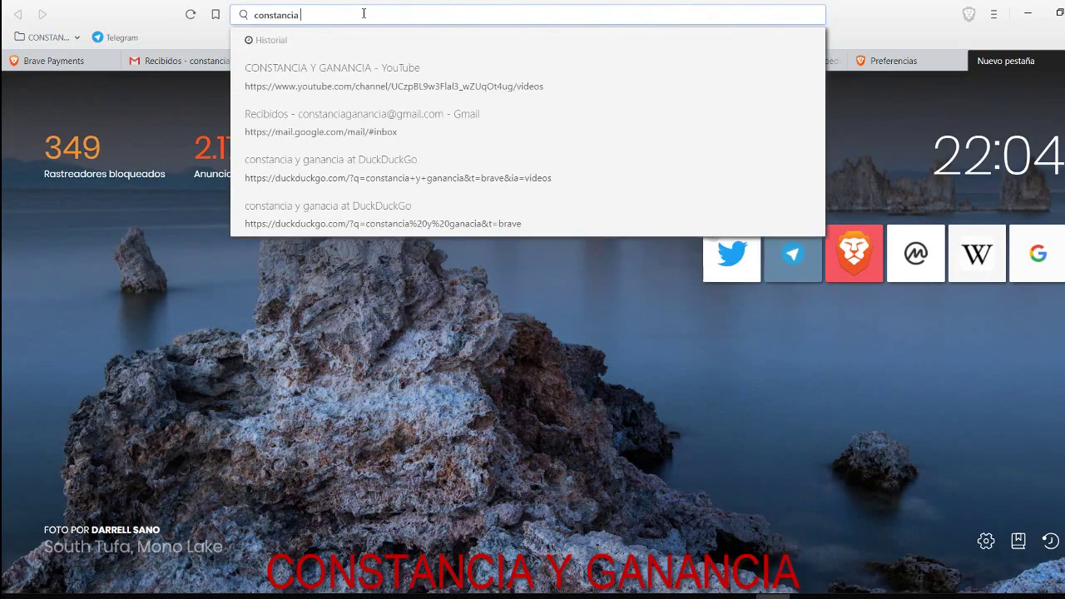
{"action": "type", "text": "y ganacia"}
{"action": "key", "text": "Return"}
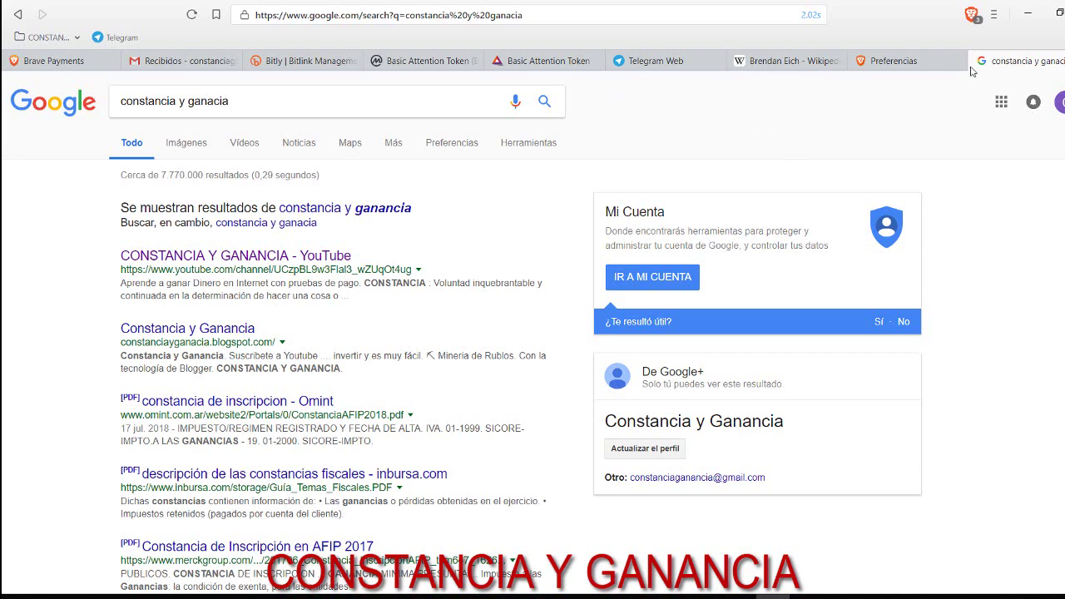
{"action": "left_click", "coordinate": [902, 61]}
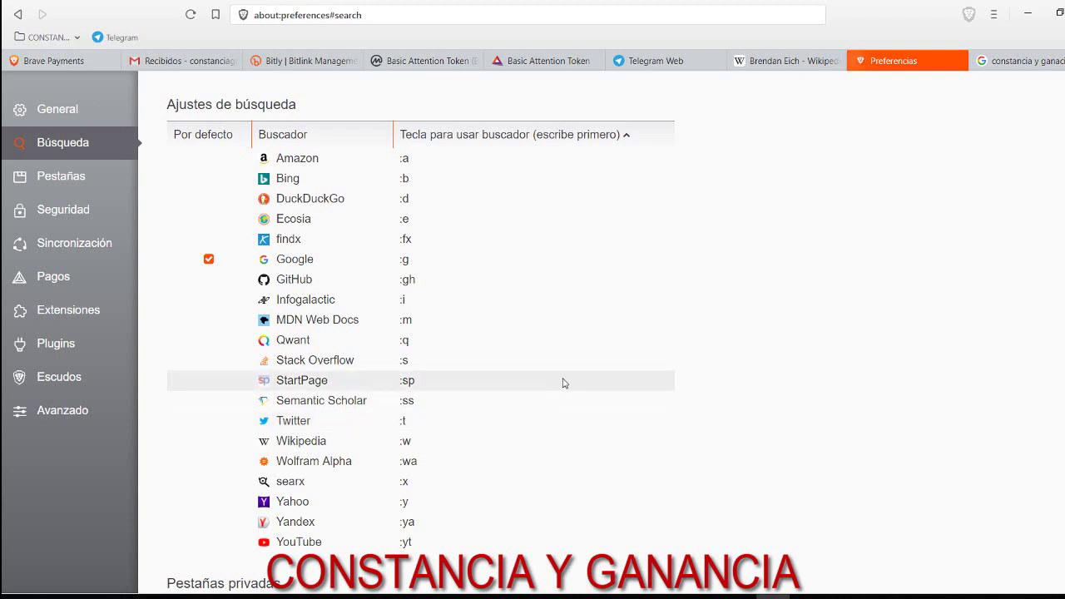
- Close the Google results tab and show the Pestañas settings
{"action": "left_click", "coordinate": [1054, 53]}
{"action": "key", "text": "ctrl+w"}
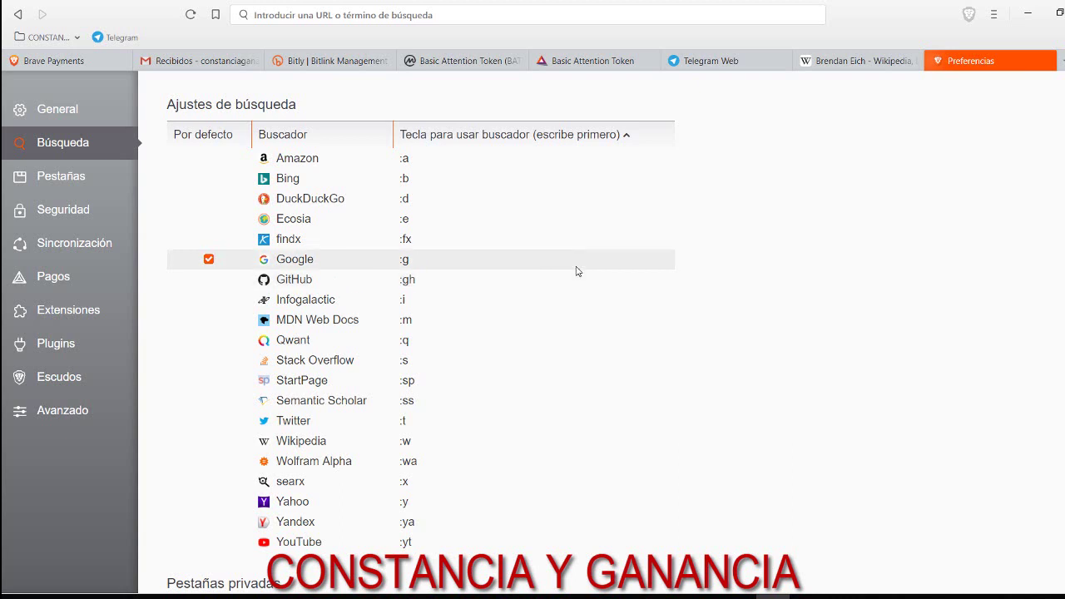
{"action": "left_click", "coordinate": [69, 184]}
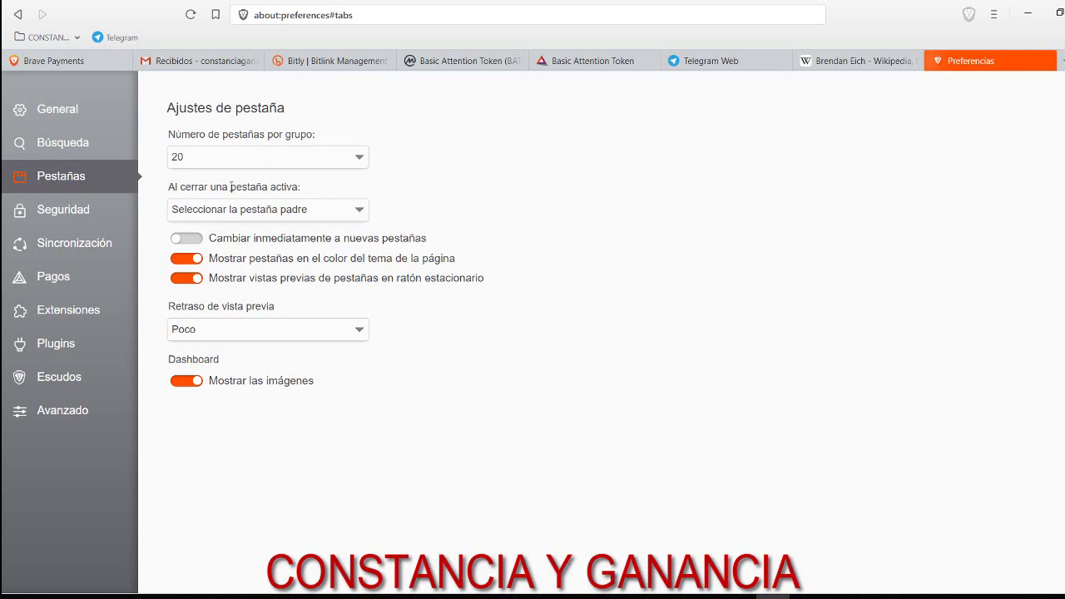
{"action": "left_click_drag", "start_coordinate": [240, 186], "coordinate": [364, 188]}
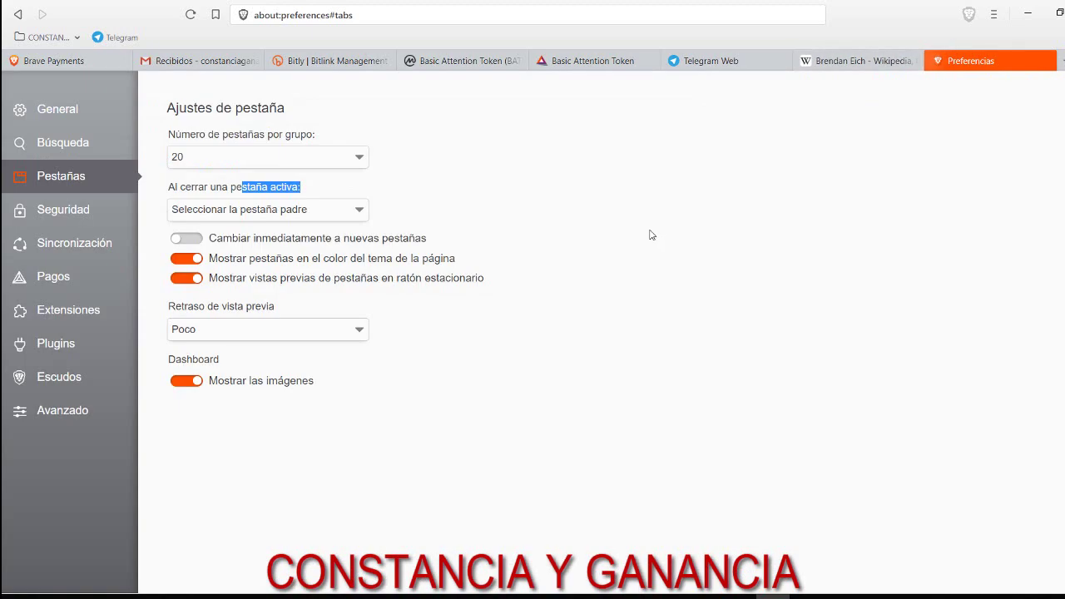
{"action": "left_click", "coordinate": [652, 235]}
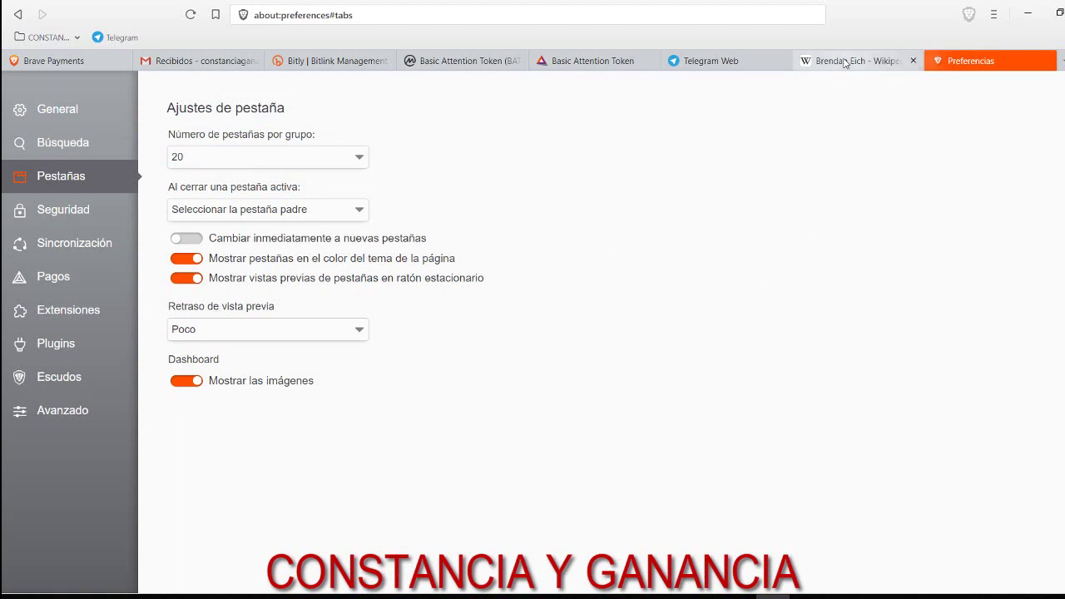
- Set Retraso de vista previa to Ninguno, then Mucho, then back to Poco
{"action": "mouse_move", "coordinate": [845, 64]}
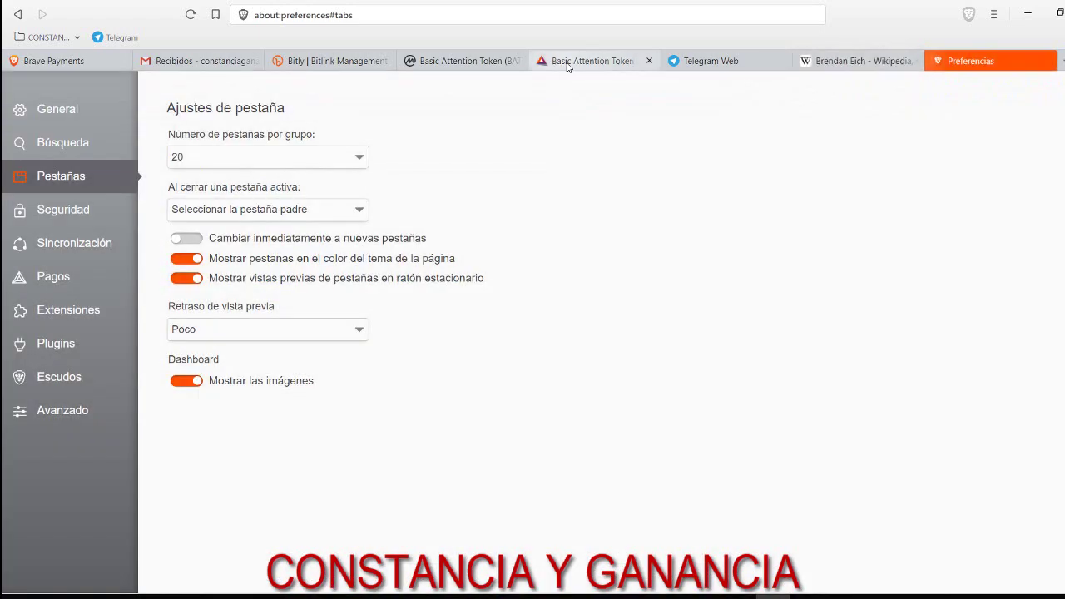
{"action": "mouse_move", "coordinate": [568, 67]}
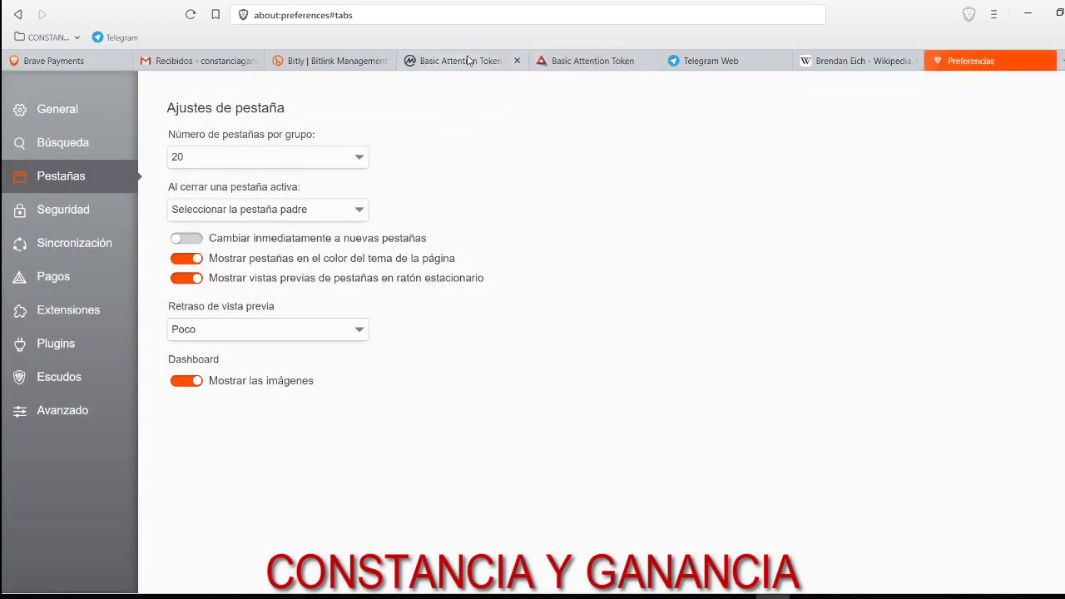
{"action": "mouse_move", "coordinate": [468, 59]}
{"action": "mouse_move", "coordinate": [180, 65]}
{"action": "left_click", "coordinate": [309, 331]}
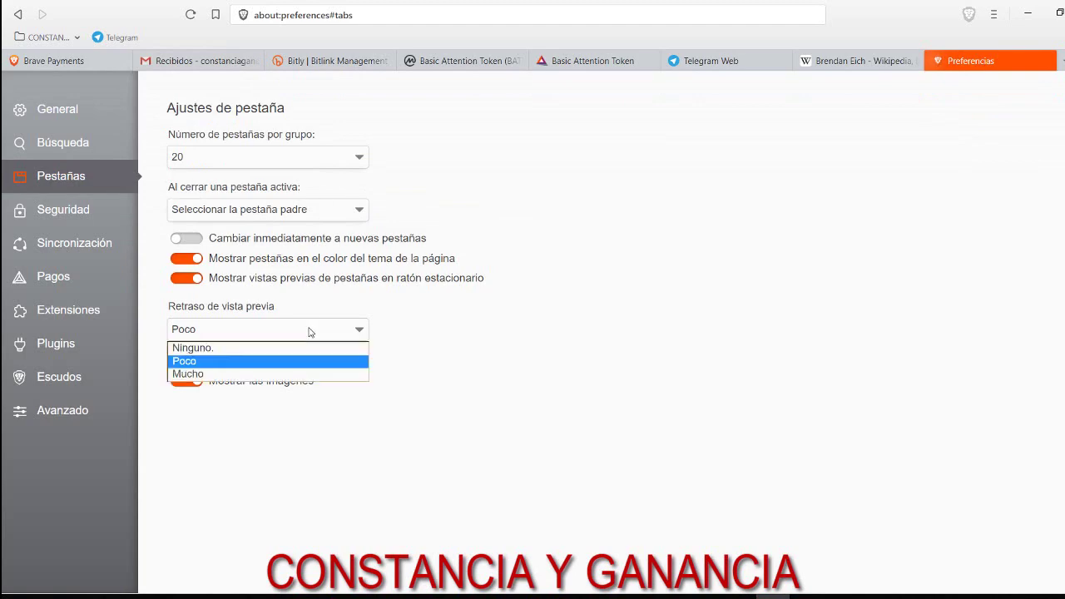
{"action": "left_click", "coordinate": [292, 347]}
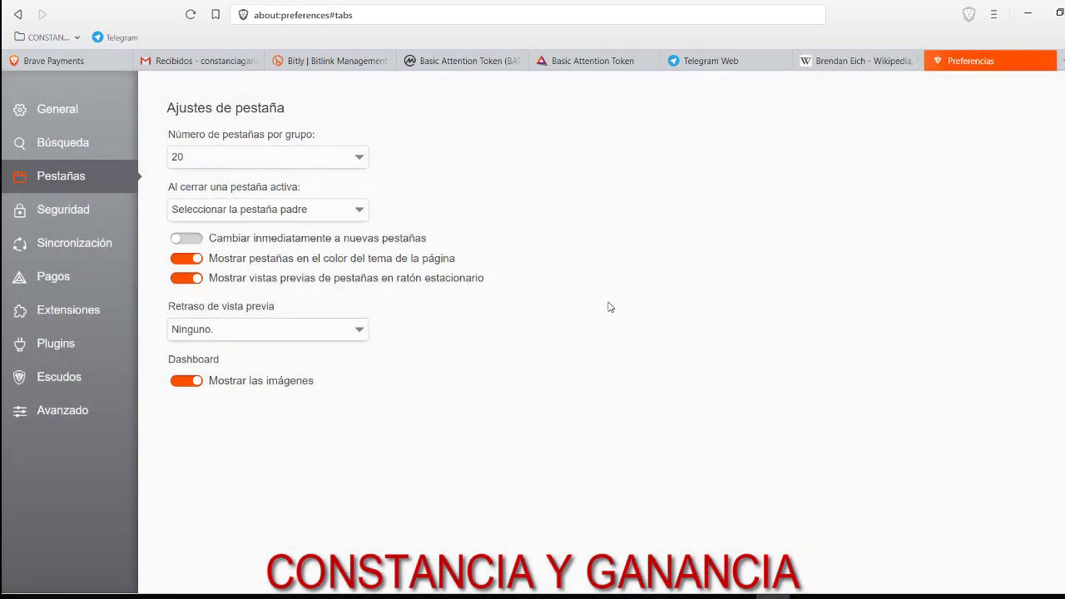
{"action": "left_click", "coordinate": [341, 332]}
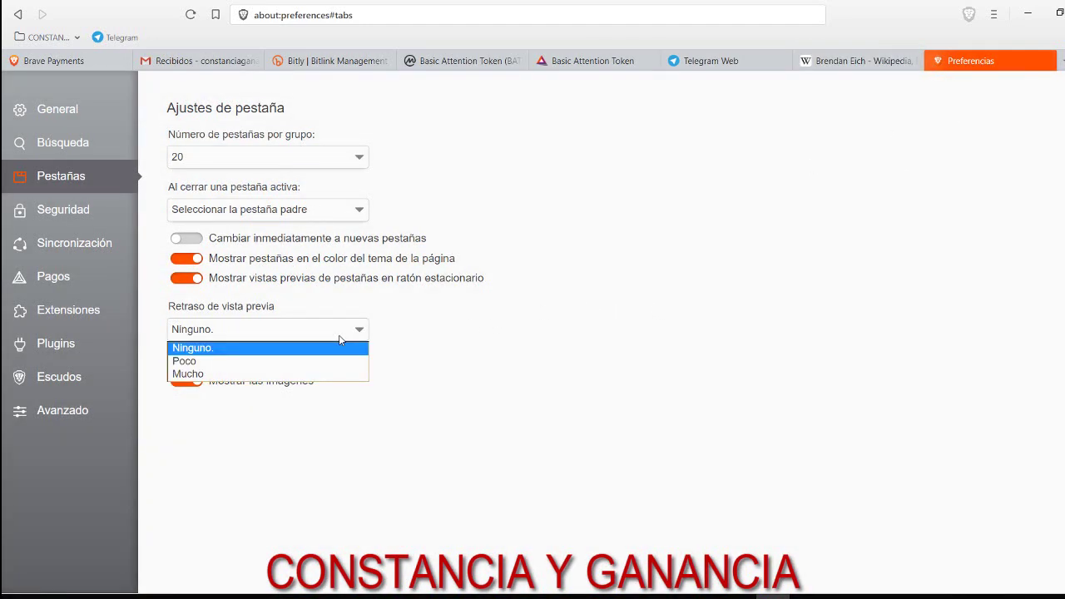
{"action": "left_click", "coordinate": [299, 375]}
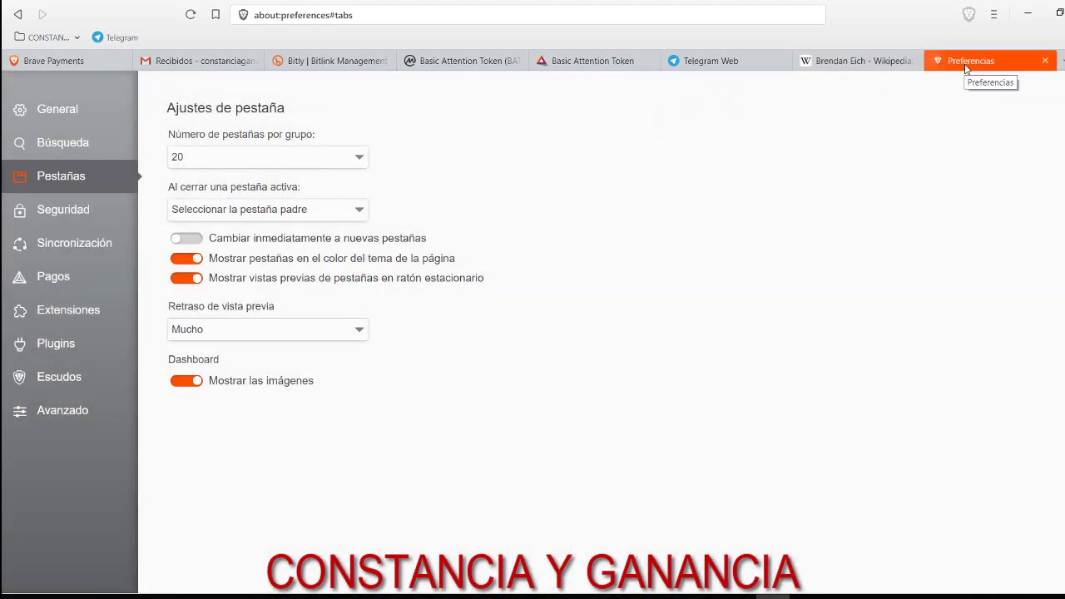
{"action": "left_click", "coordinate": [274, 337]}
{"action": "left_click", "coordinate": [256, 363]}
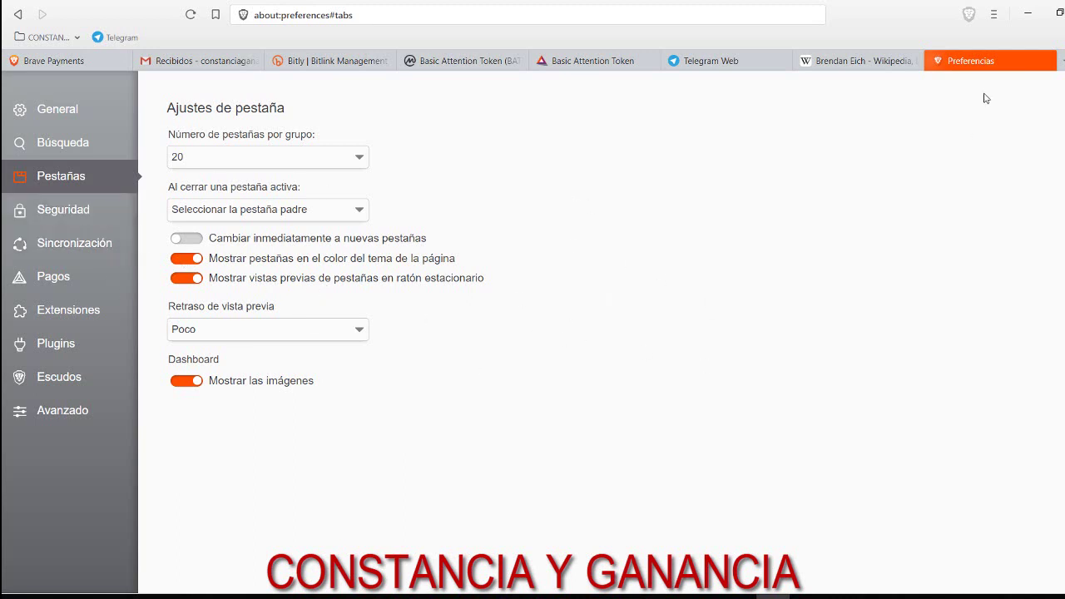
{"action": "left_click", "coordinate": [993, 15]}
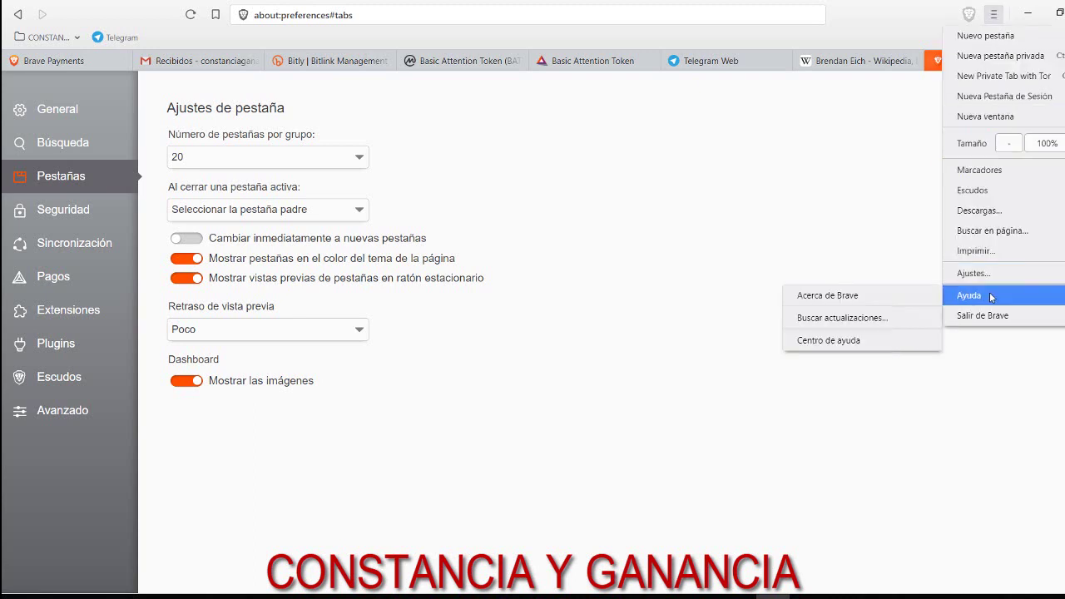
{"action": "left_click", "coordinate": [1014, 273]}
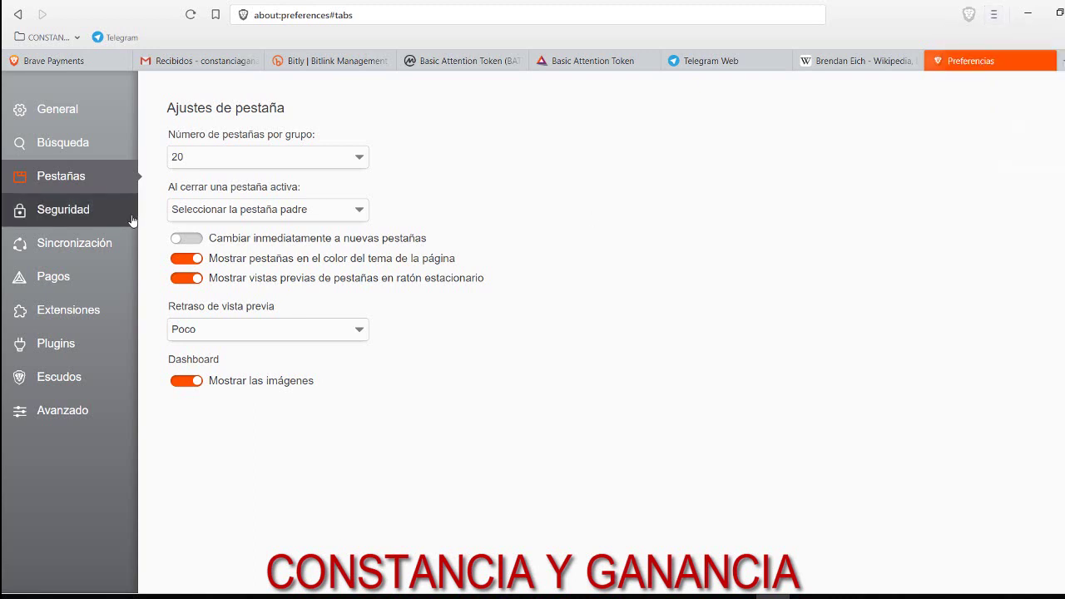
- Open Seguridad settings and scroll down to Permisos guardados de sitios web
{"action": "left_click", "coordinate": [106, 215]}
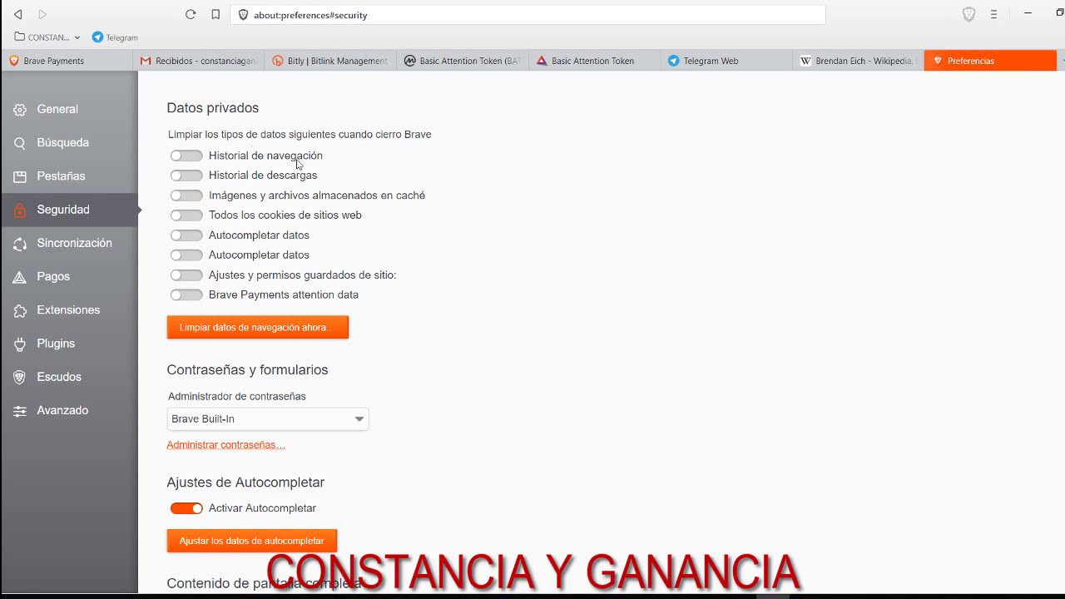
{"action": "scroll", "coordinate": [430, 281], "scroll_direction": "down", "scroll_amount": 2}
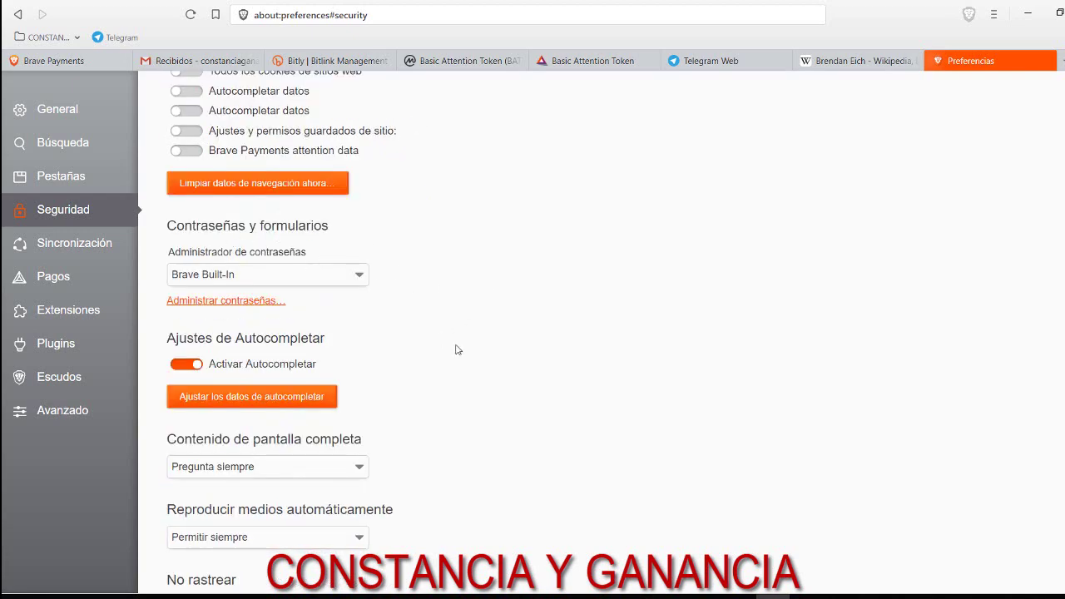
{"action": "scroll", "coordinate": [450, 318], "scroll_direction": "down", "scroll_amount": 1}
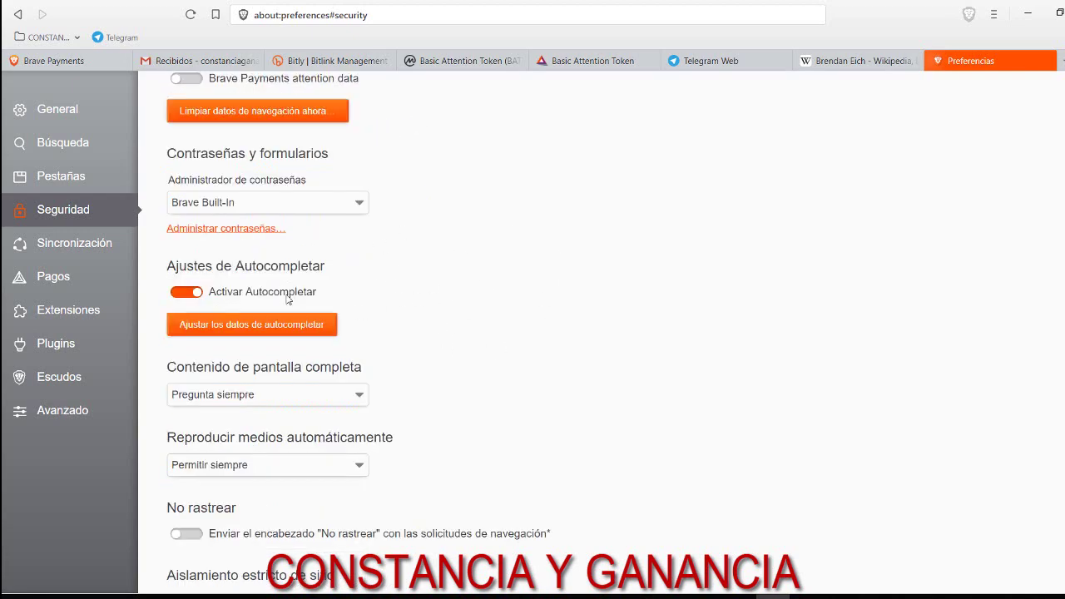
{"action": "scroll", "coordinate": [560, 358], "scroll_direction": "down", "scroll_amount": 3}
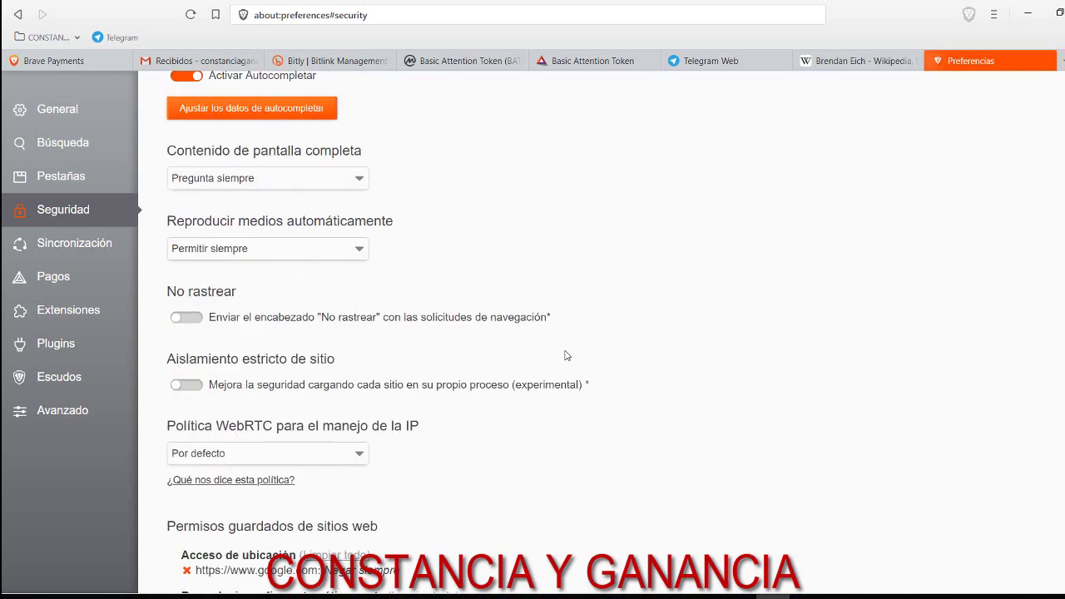
{"action": "scroll", "coordinate": [565, 355], "scroll_direction": "down", "scroll_amount": 1}
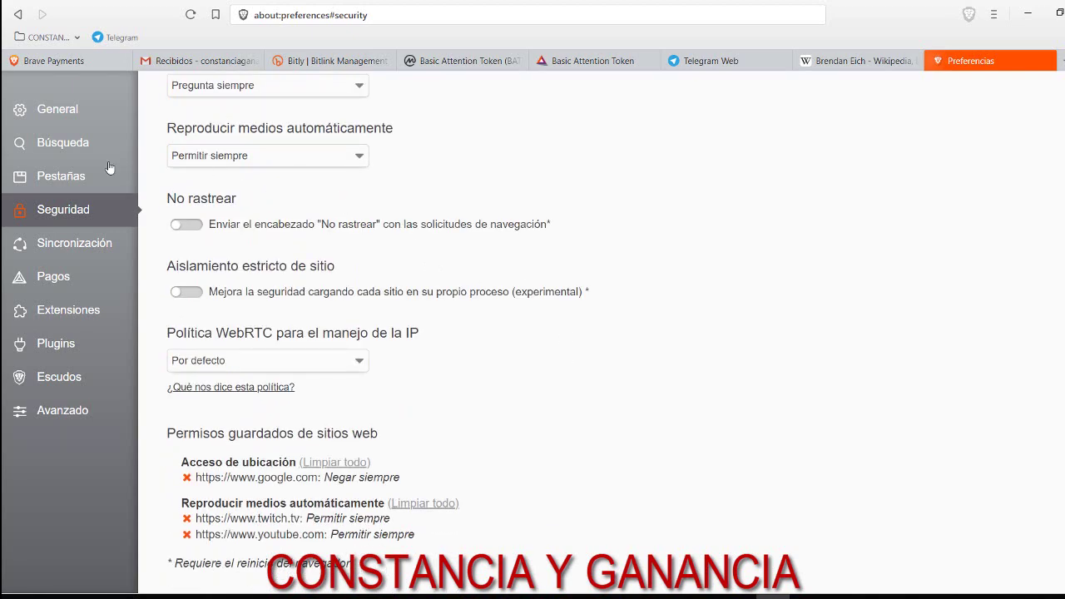
- Preview the new-device and existing-code sync setups without enabling sync, then open Pagos
{"action": "left_click", "coordinate": [76, 245]}
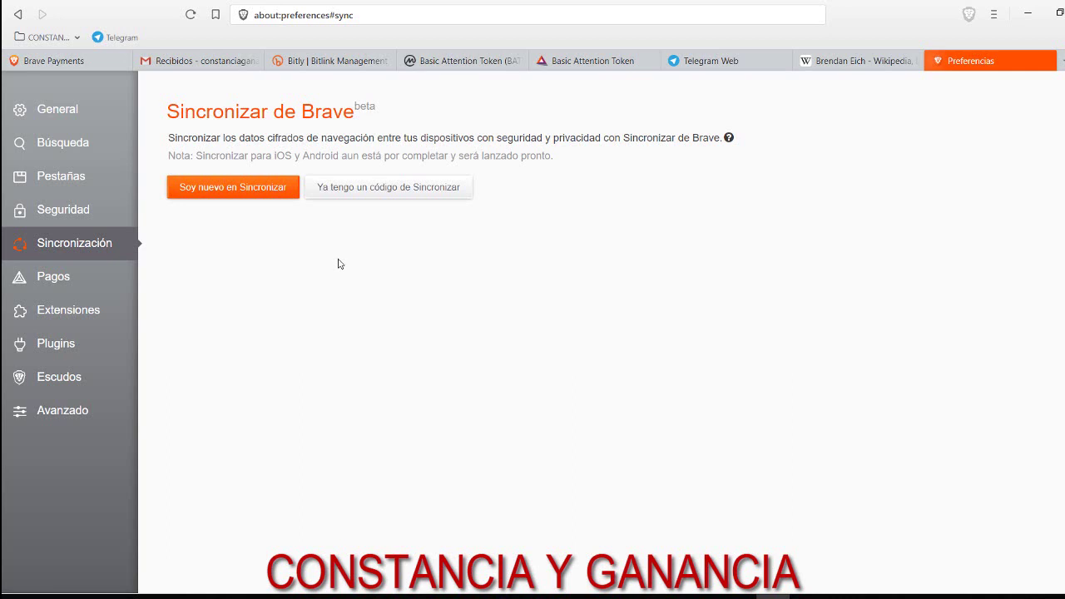
{"action": "left_click", "coordinate": [257, 198]}
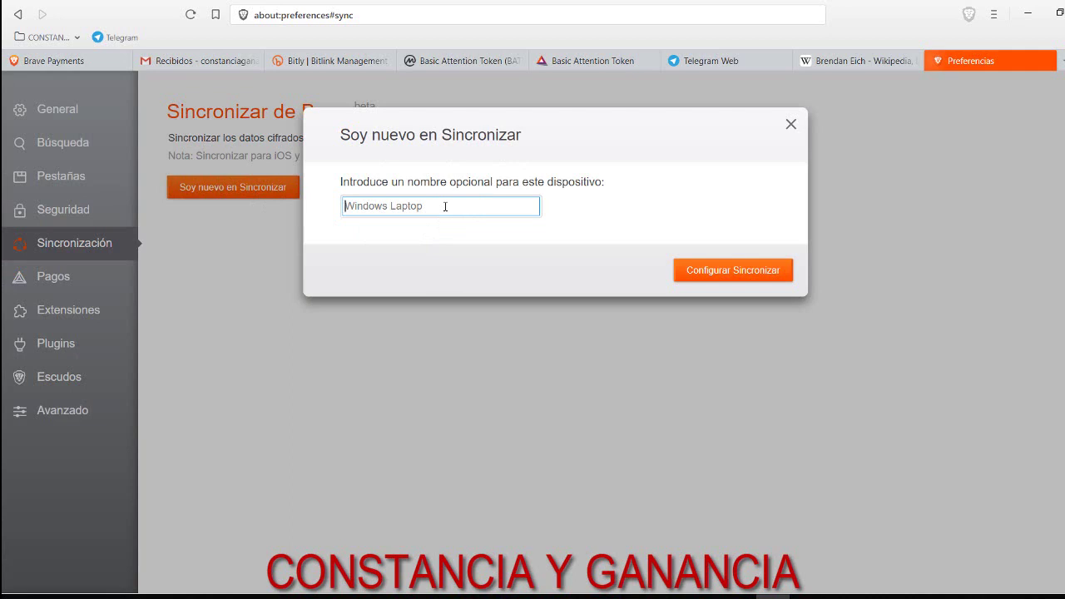
{"action": "type", "text": "Pc 1"}
{"action": "left_click", "coordinate": [790, 124]}
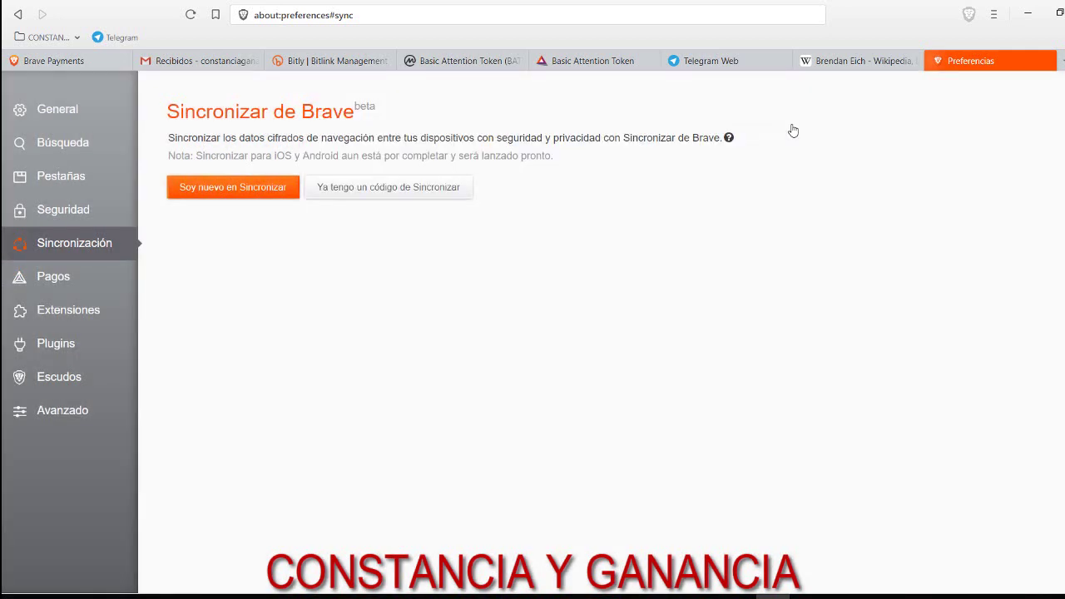
{"action": "left_click", "coordinate": [435, 197]}
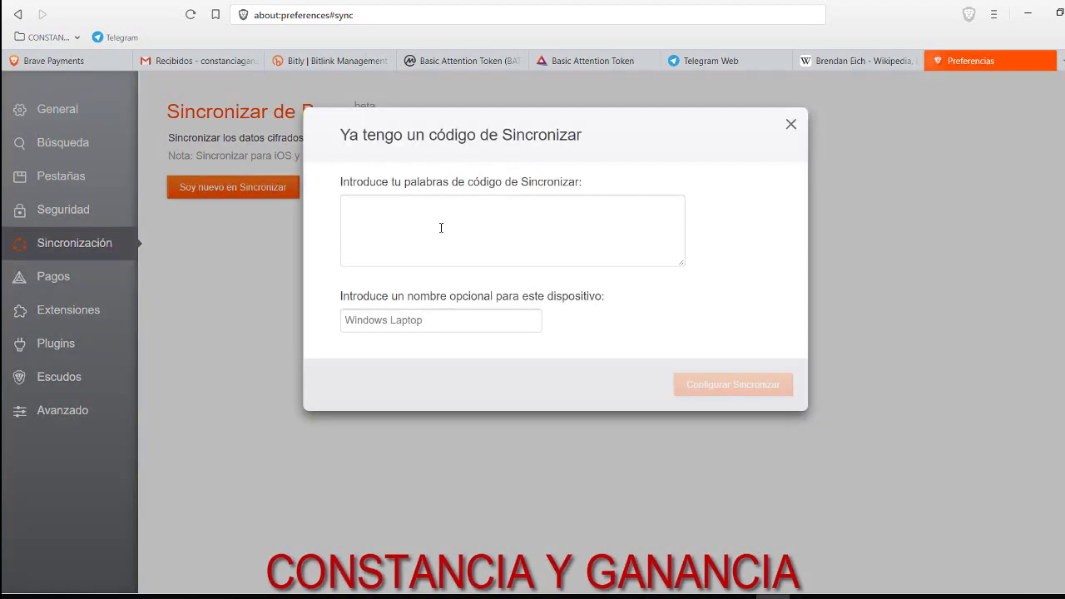
{"action": "left_click", "coordinate": [790, 124]}
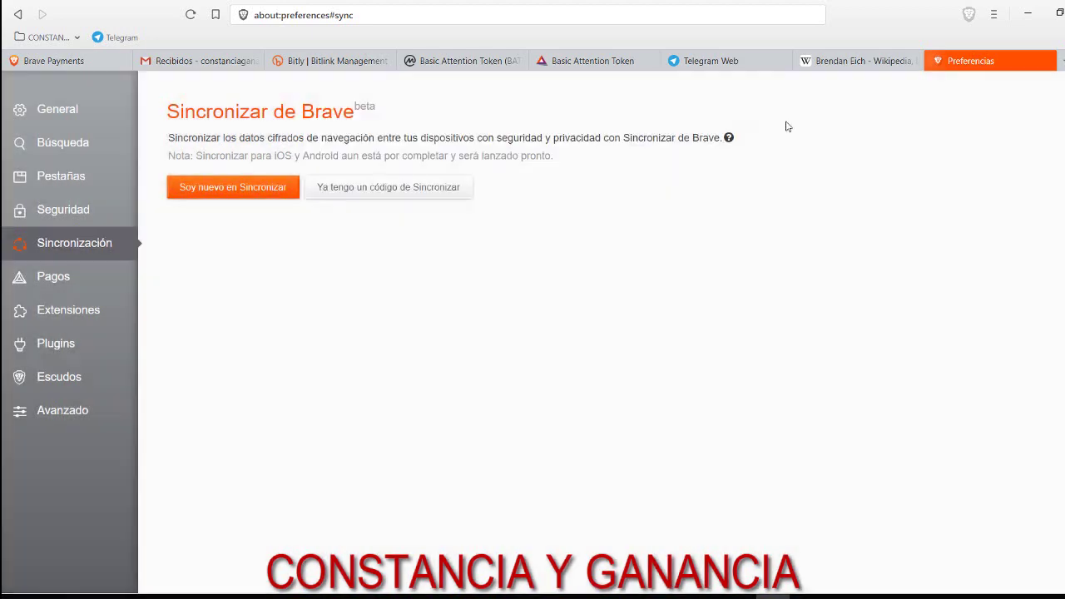
{"action": "left_click", "coordinate": [60, 282]}
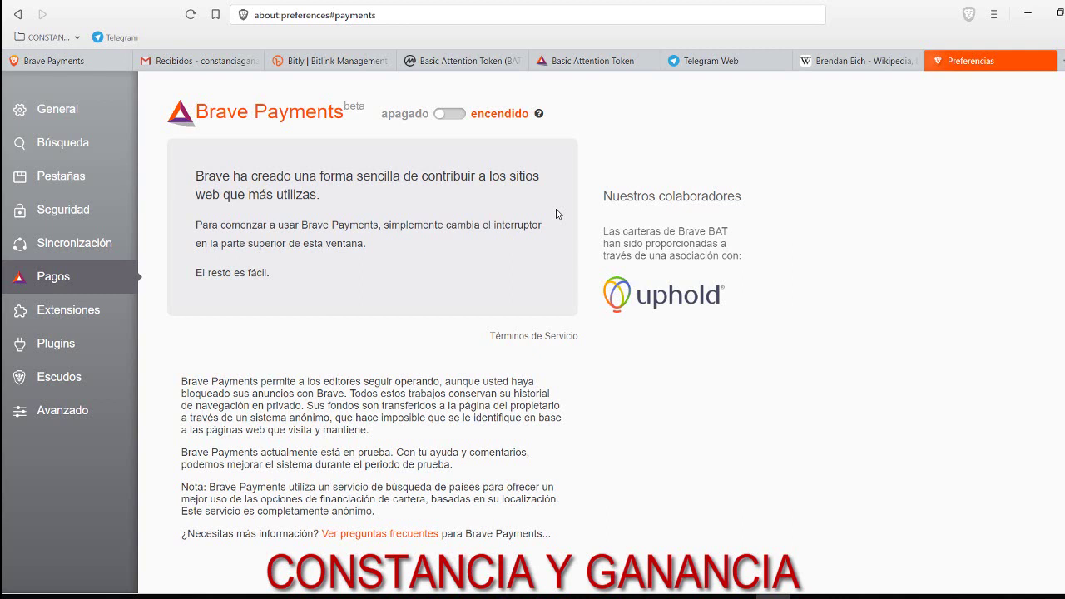
- Enable Brave Payments, set a 15.0 BAT monthly budget, disable Payments, and open a new tab
{"action": "left_click", "coordinate": [449, 114]}
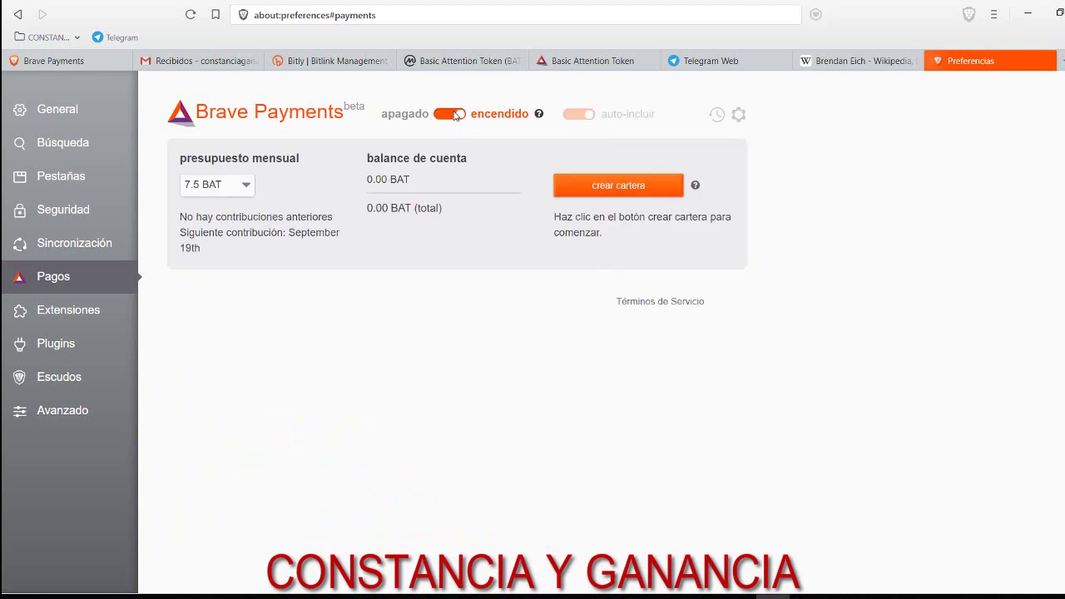
{"action": "left_click", "coordinate": [222, 182]}
{"action": "left_click", "coordinate": [342, 285]}
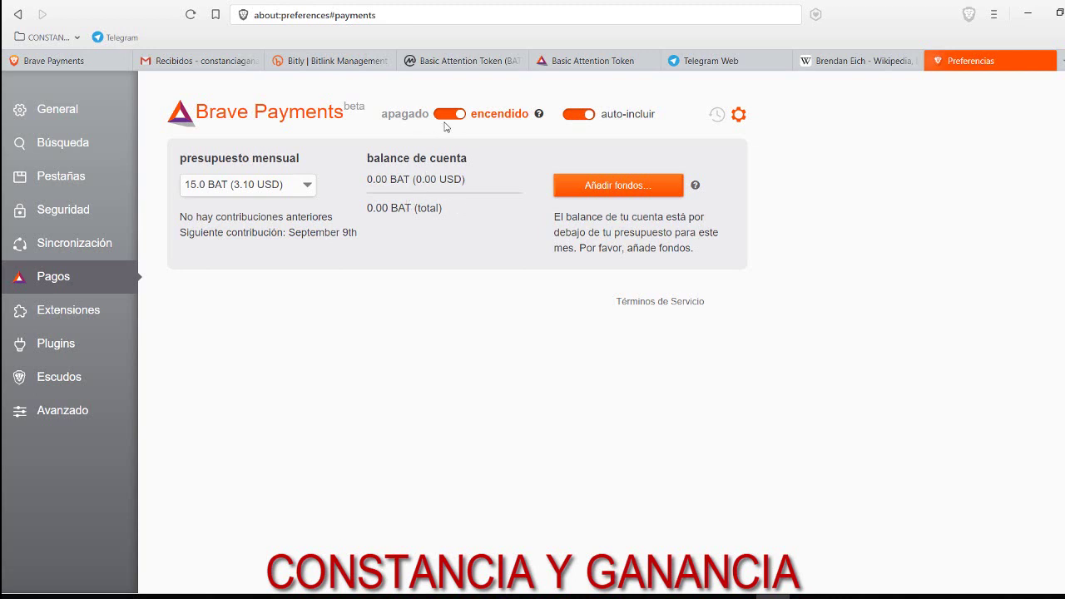
{"action": "left_click", "coordinate": [448, 116]}
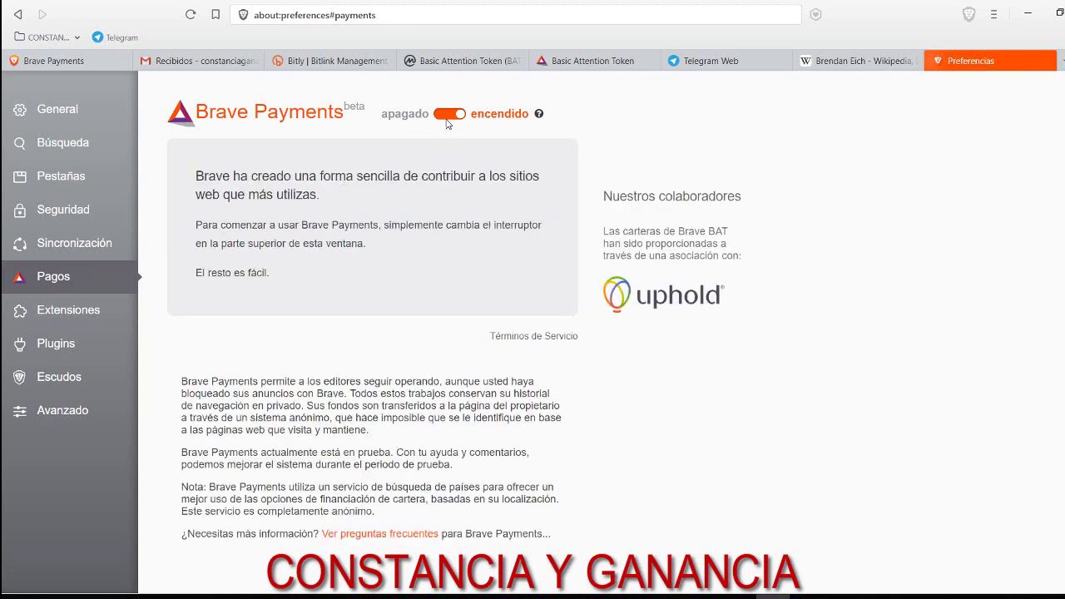
{"action": "left_click", "coordinate": [1030, 70]}
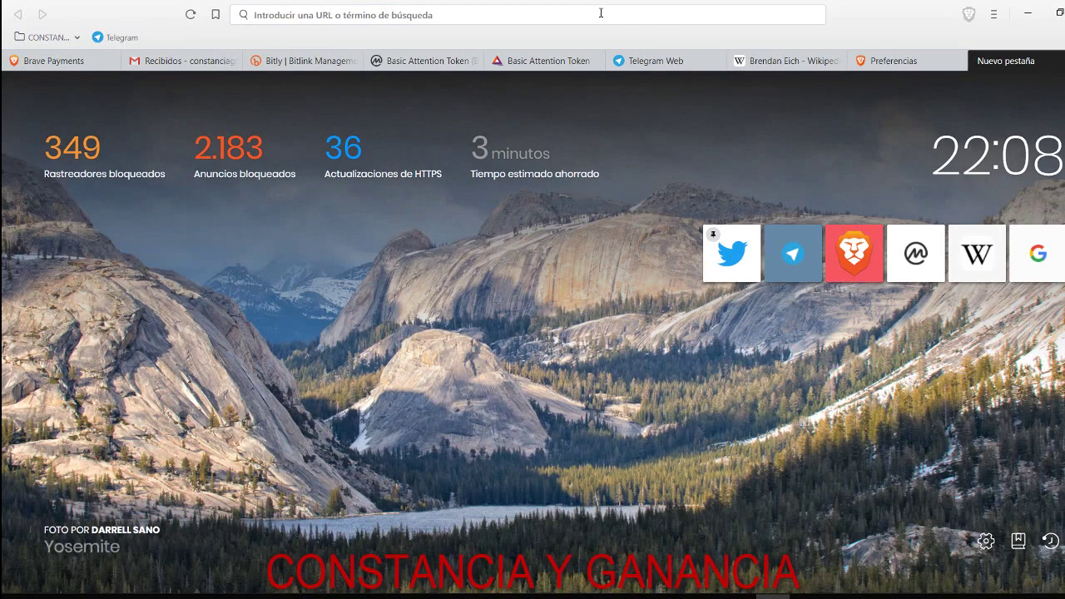
- Load youtube.com in the new tab
{"action": "left_click", "coordinate": [601, 13]}
{"action": "type", "text": "you"}
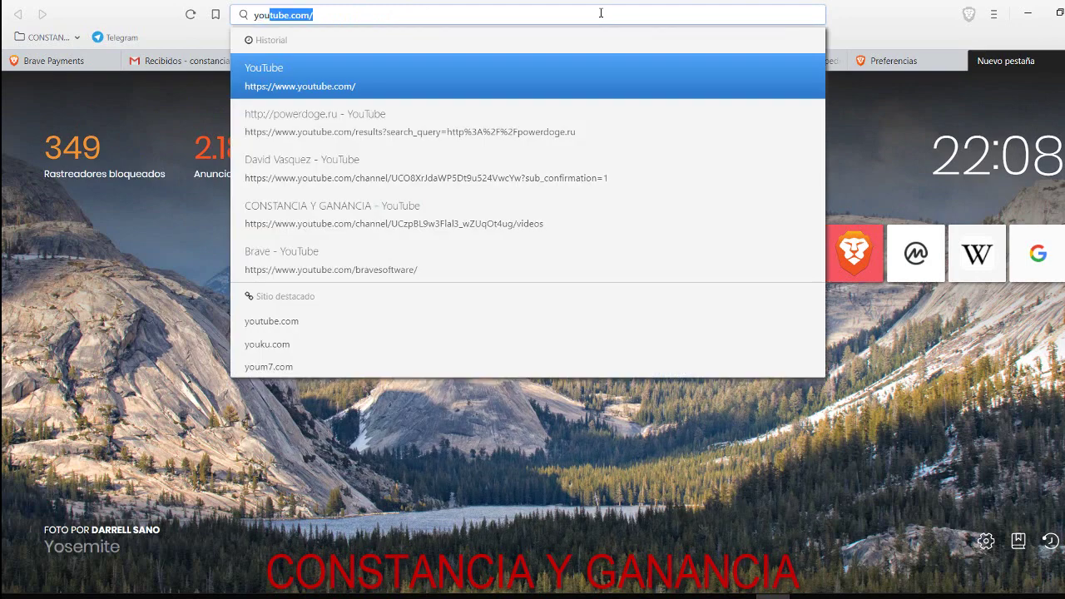
{"action": "key", "text": "Return"}
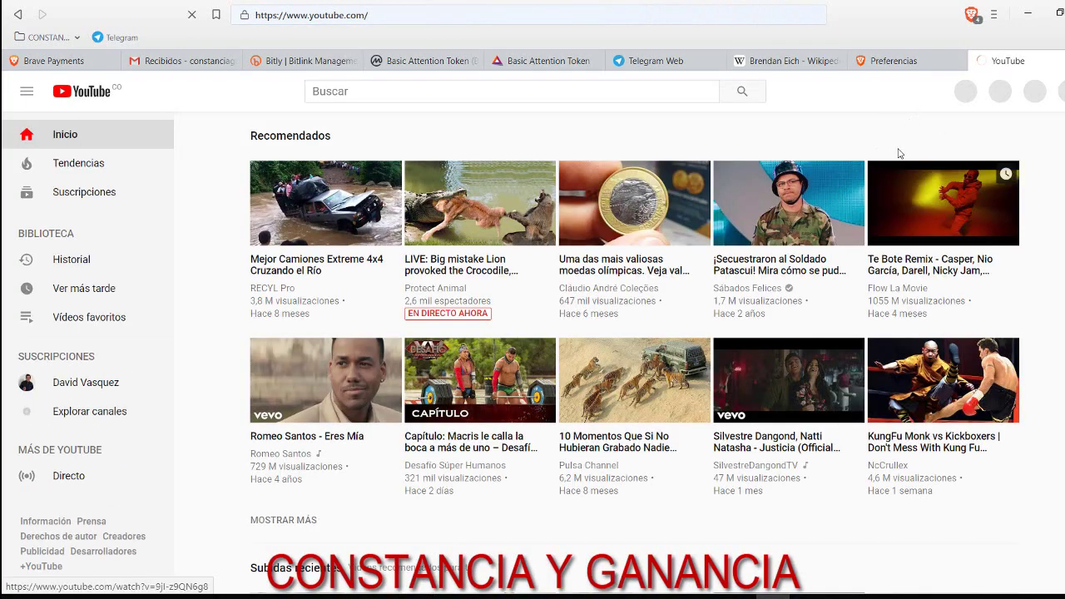
{"action": "left_click", "coordinate": [972, 15]}
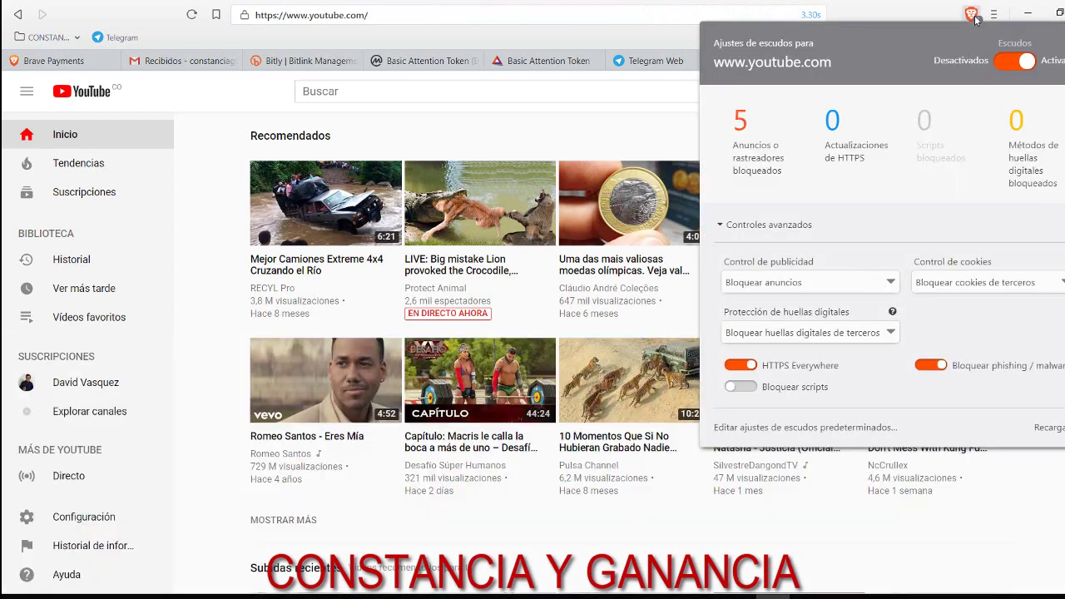
{"action": "left_click", "coordinate": [1015, 63]}
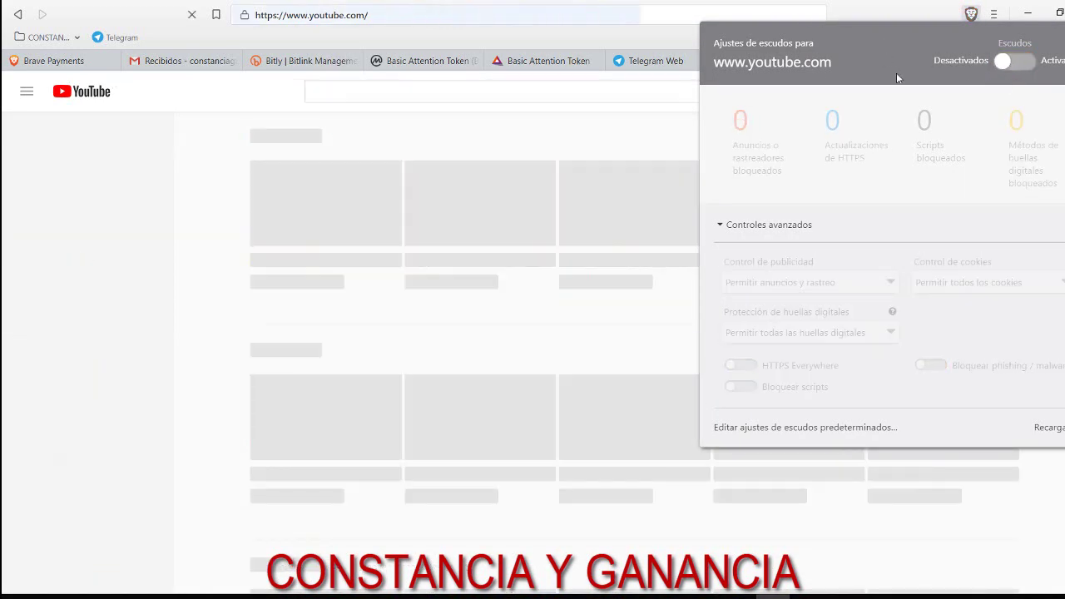
{"action": "left_click", "coordinate": [838, 16]}
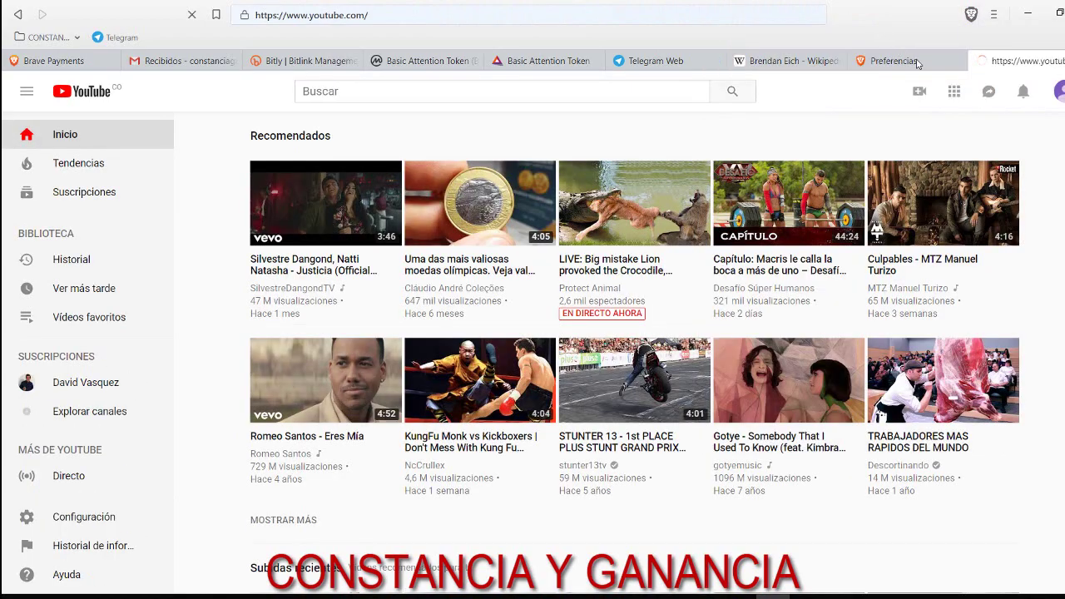
{"action": "scroll", "coordinate": [941, 213], "scroll_direction": "down", "scroll_amount": 6}
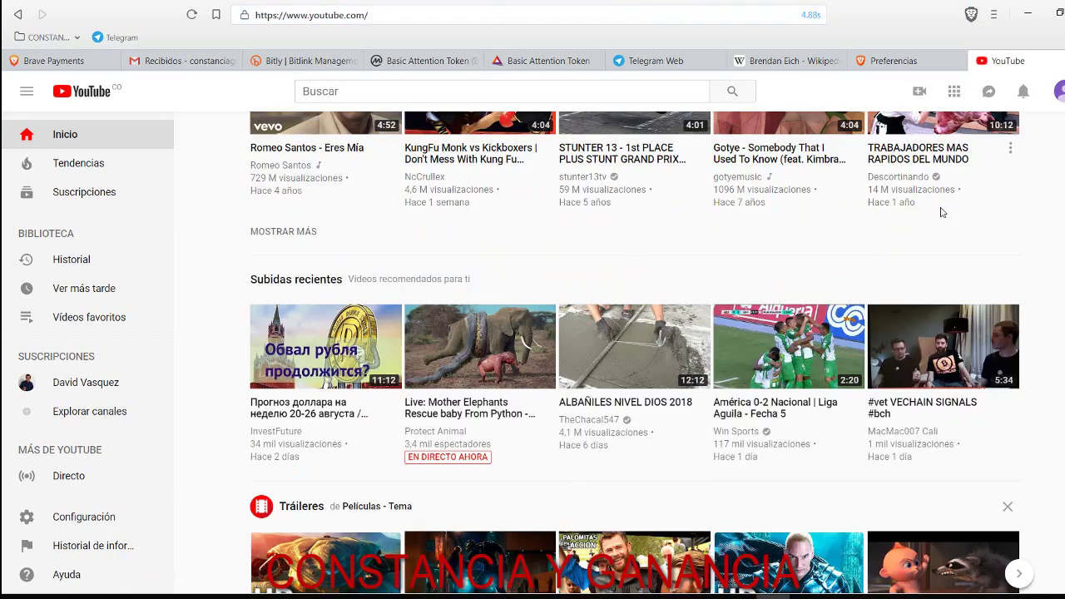
{"action": "scroll", "coordinate": [941, 213], "scroll_direction": "up", "scroll_amount": 6}
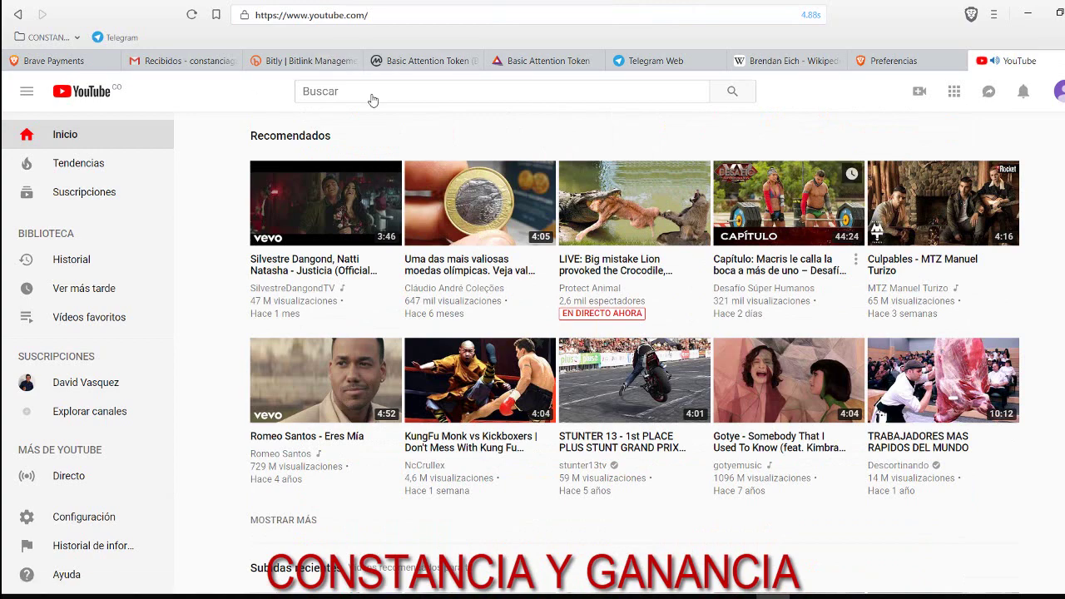
{"action": "left_click", "coordinate": [191, 14]}
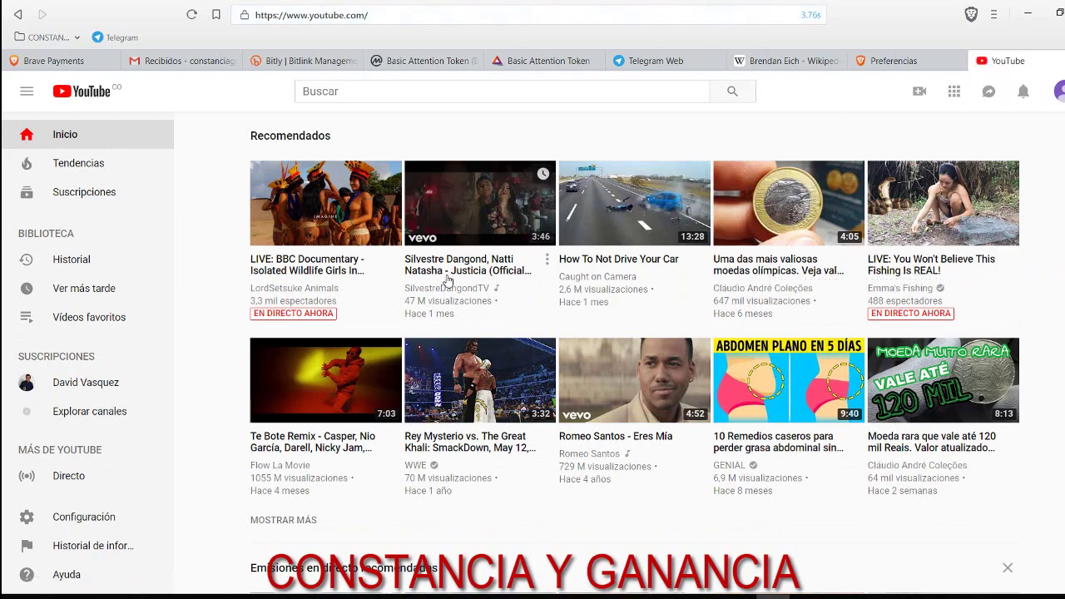
{"action": "scroll", "coordinate": [832, 374], "scroll_direction": "down", "scroll_amount": 8}
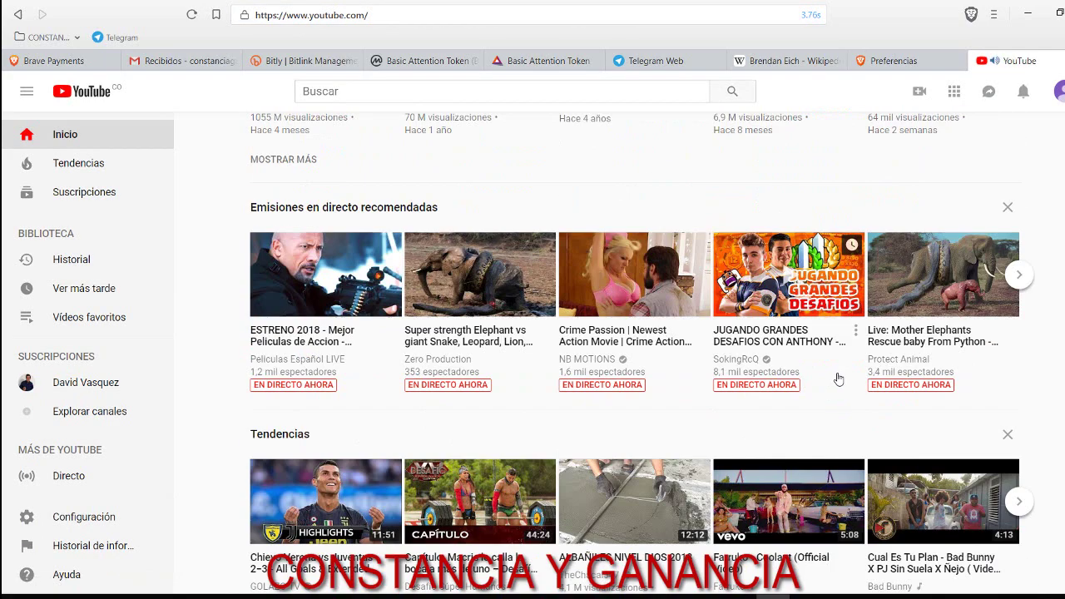
{"action": "scroll", "coordinate": [832, 376], "scroll_direction": "down", "scroll_amount": 5}
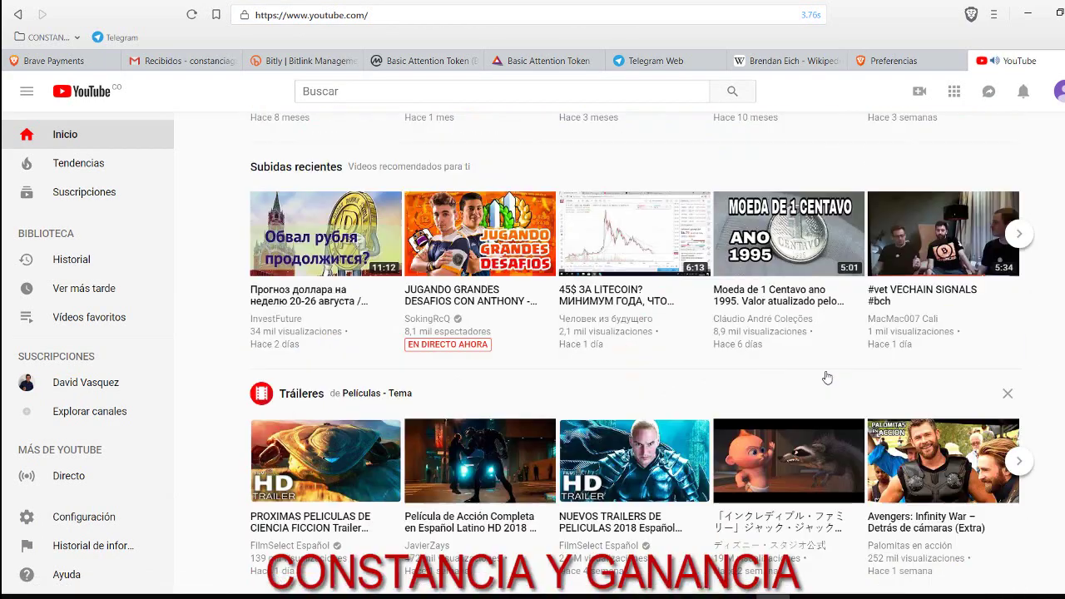
{"action": "scroll", "coordinate": [826, 375], "scroll_direction": "down", "scroll_amount": 2}
{"action": "scroll", "coordinate": [826, 375], "scroll_direction": "up", "scroll_amount": 15}
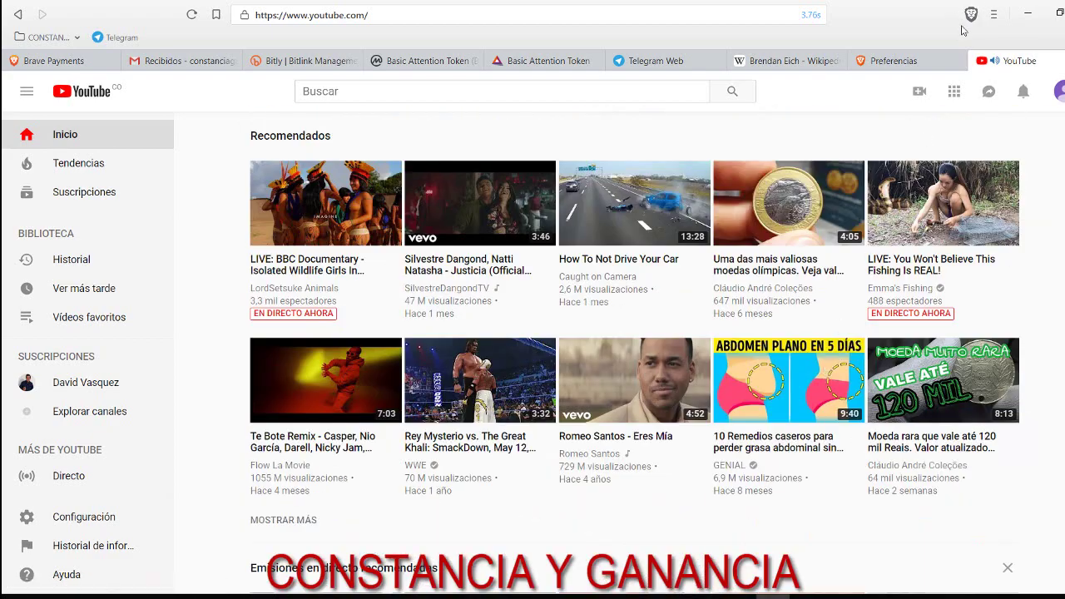
{"action": "left_click", "coordinate": [970, 15]}
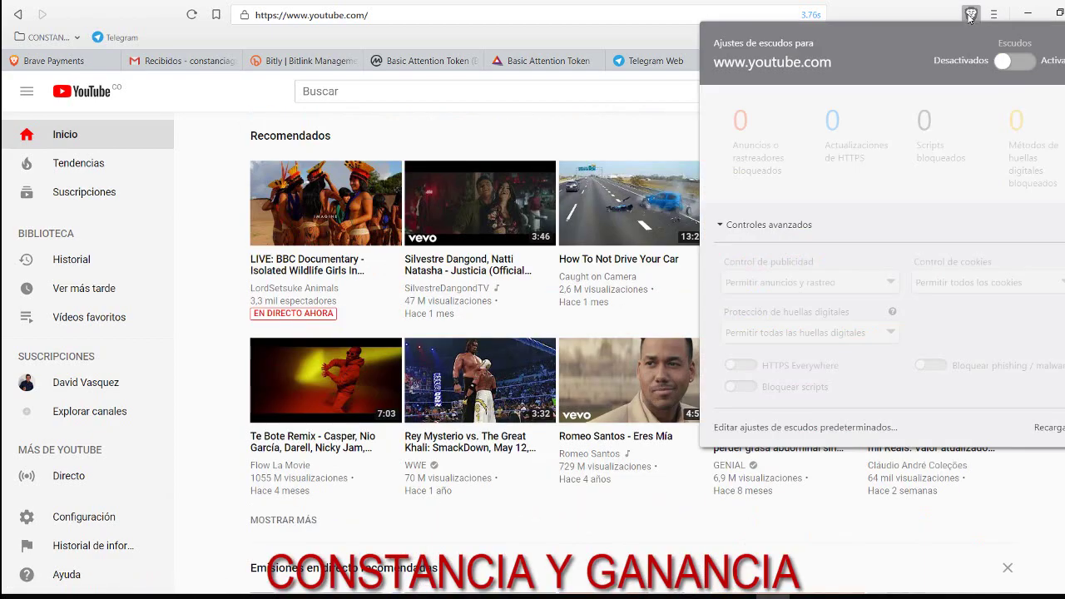
{"action": "left_click", "coordinate": [1026, 62]}
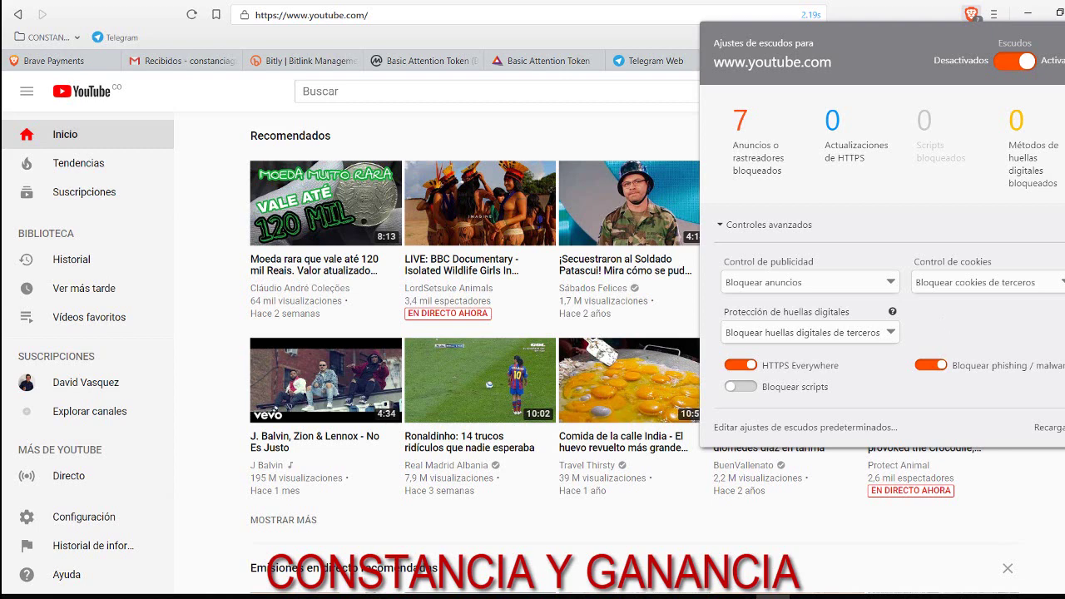
{"action": "left_click", "coordinate": [969, 17]}
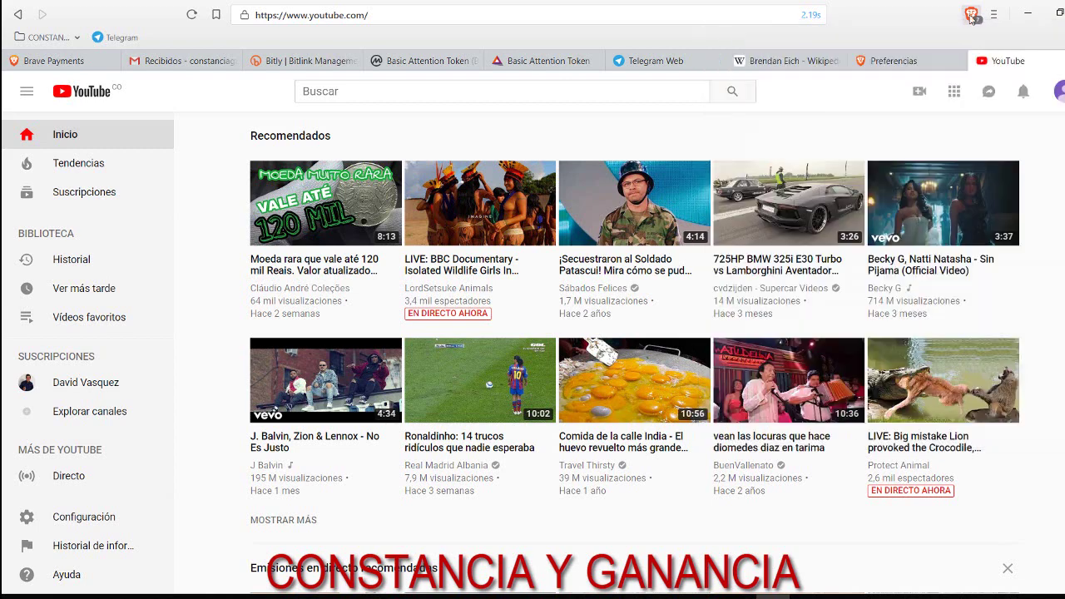
{"action": "left_click", "coordinate": [884, 63]}
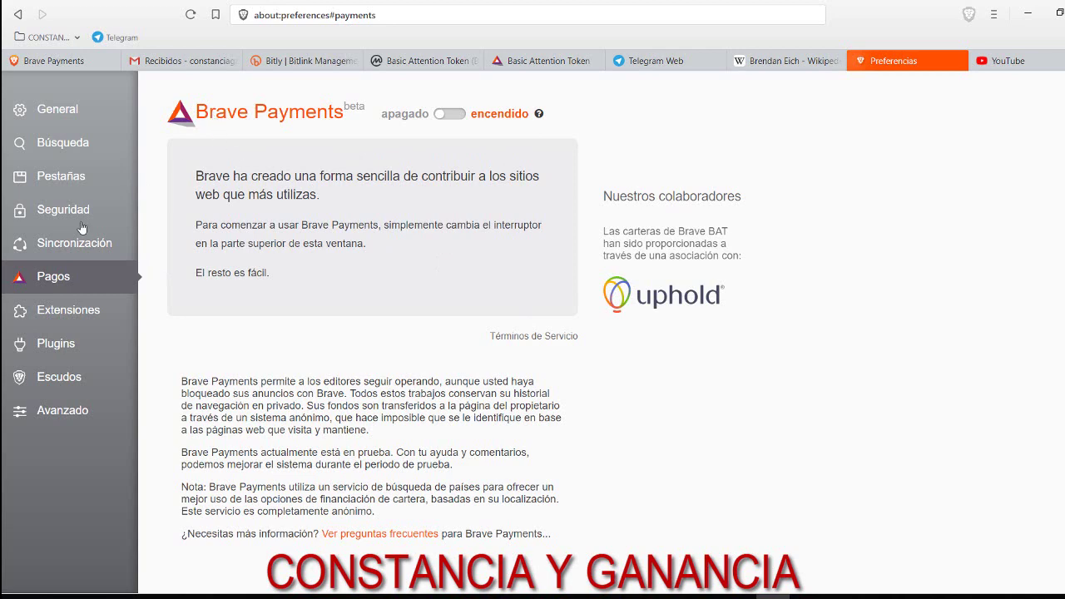
- Browse Extensiones, highlighting MetaMask and 'Ethereum' in its description, then show the Plugins section
{"action": "left_click", "coordinate": [84, 309]}
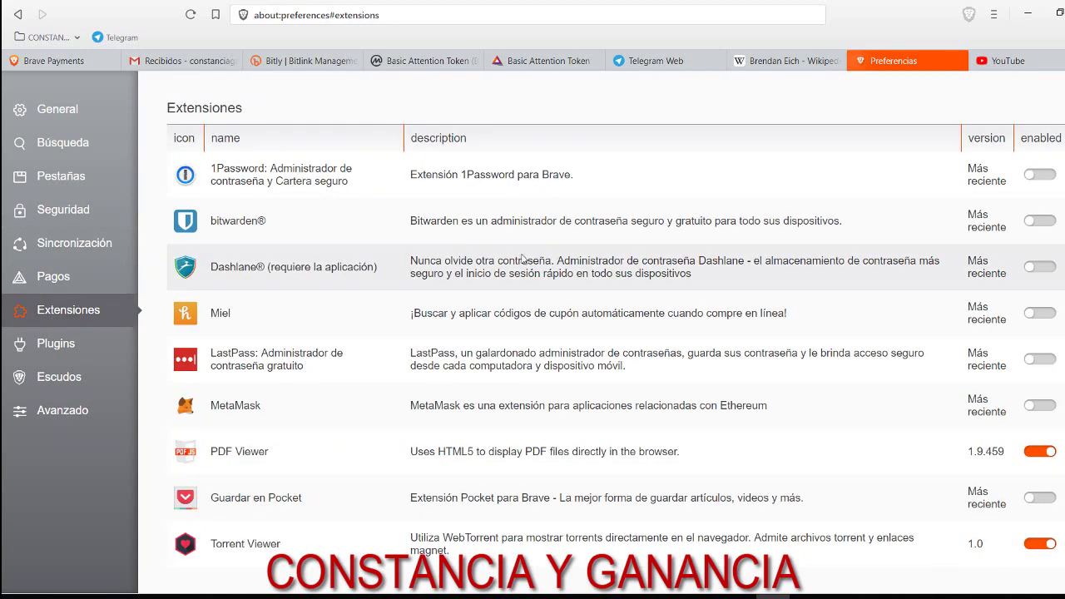
{"action": "scroll", "coordinate": [578, 265], "scroll_direction": "down", "scroll_amount": 1}
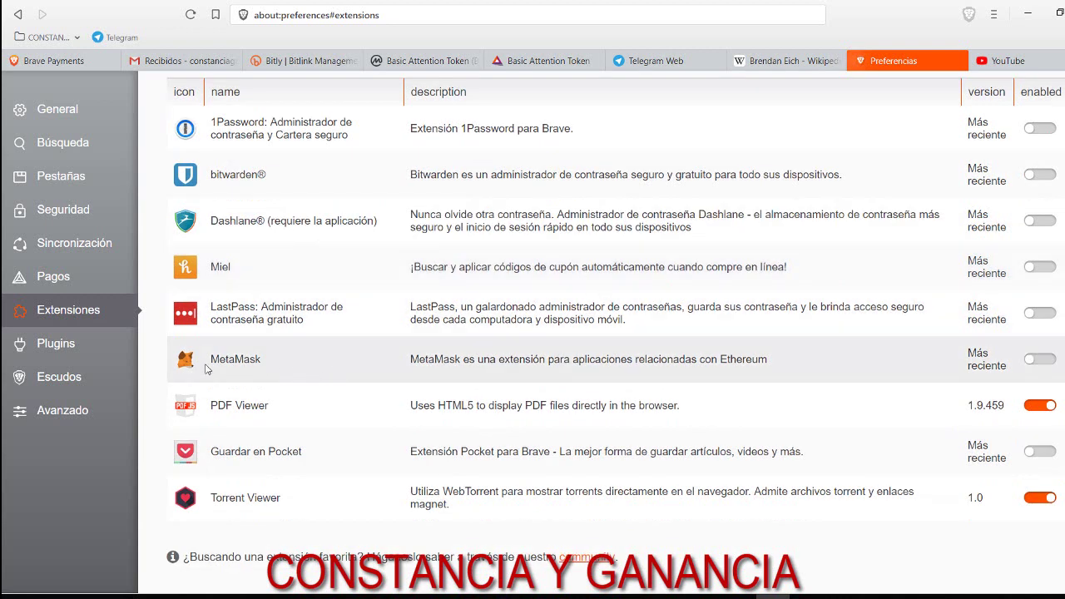
{"action": "left_click_drag", "start_coordinate": [208, 366], "coordinate": [281, 363]}
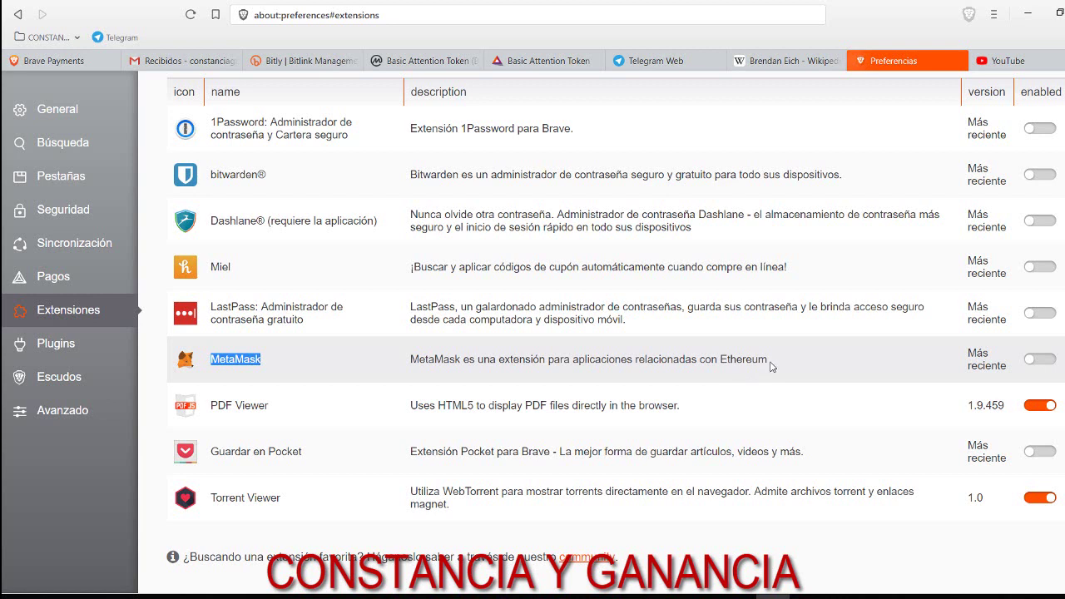
{"action": "left_click_drag", "start_coordinate": [768, 363], "coordinate": [719, 370]}
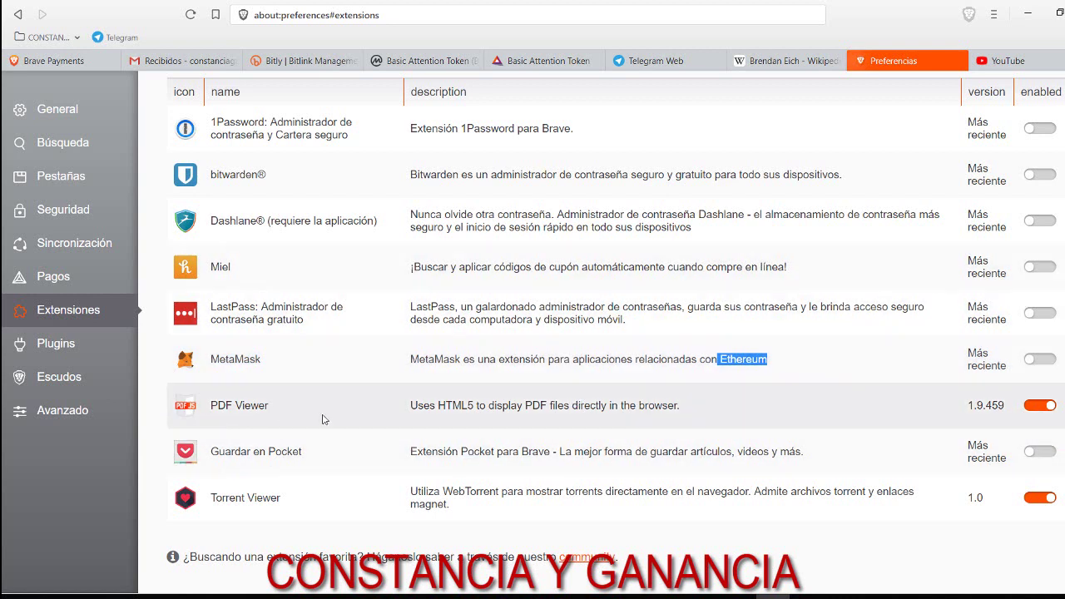
{"action": "scroll", "coordinate": [492, 368], "scroll_direction": "up", "scroll_amount": 1}
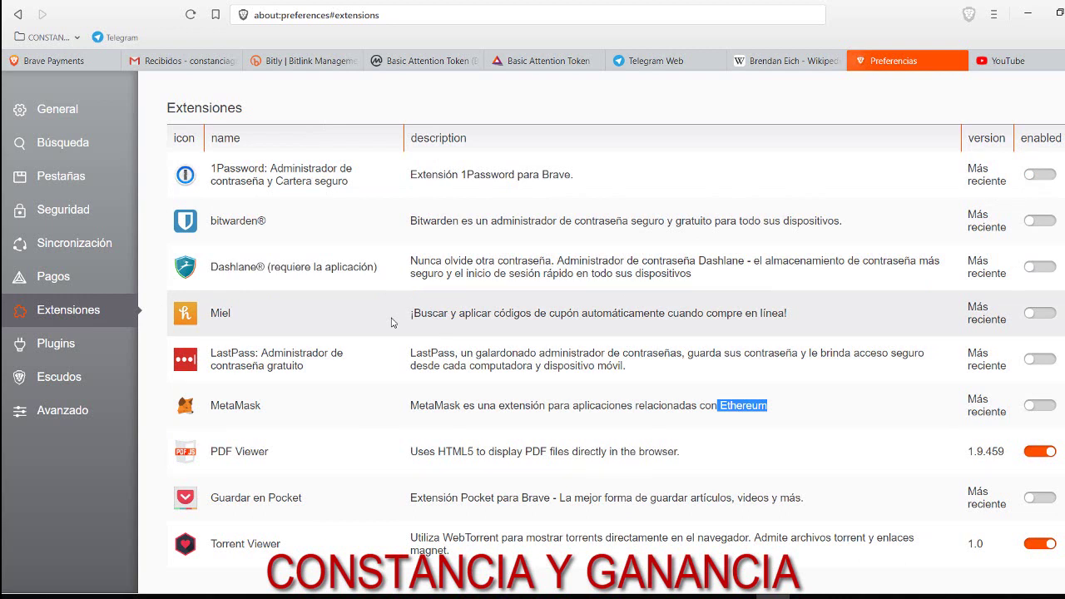
{"action": "left_click", "coordinate": [92, 343]}
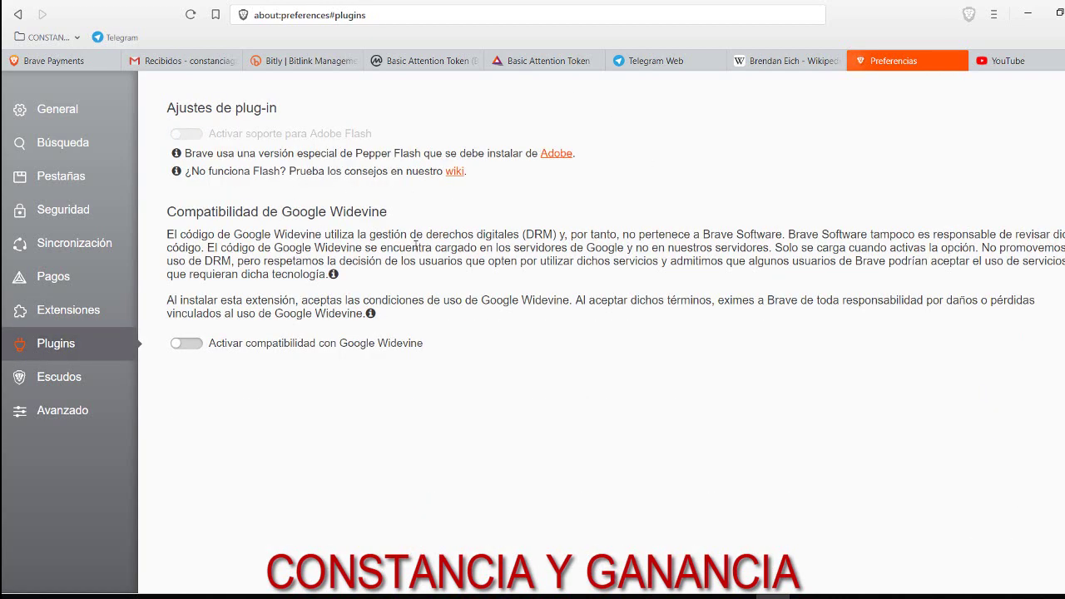
- In Escudos, look through the Control de publicidad choices and keep Bloquear anuncios
{"action": "left_click", "coordinate": [65, 384]}
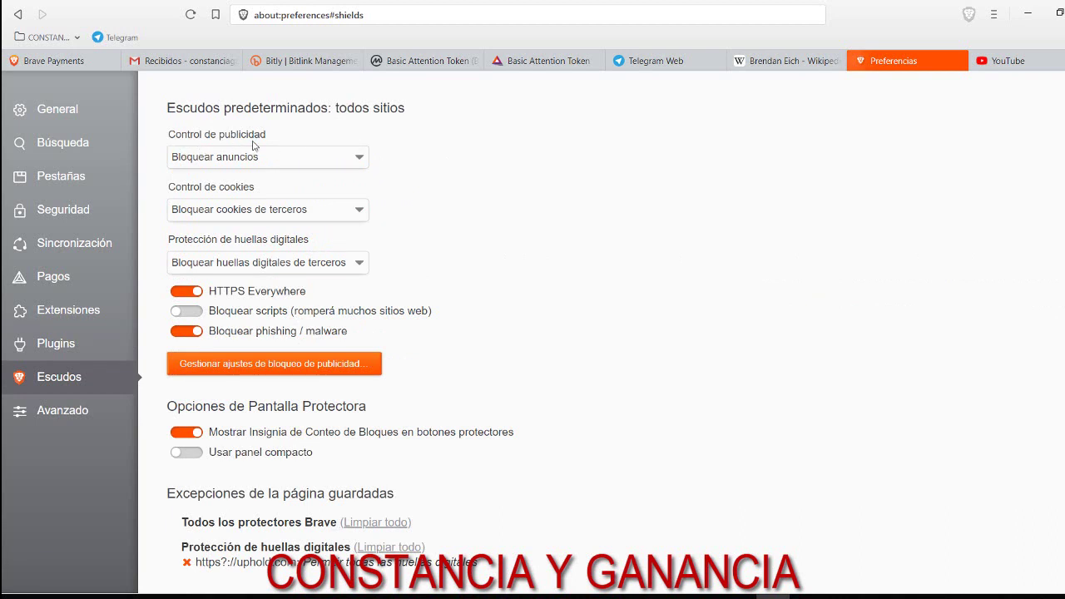
{"action": "left_click", "coordinate": [291, 161]}
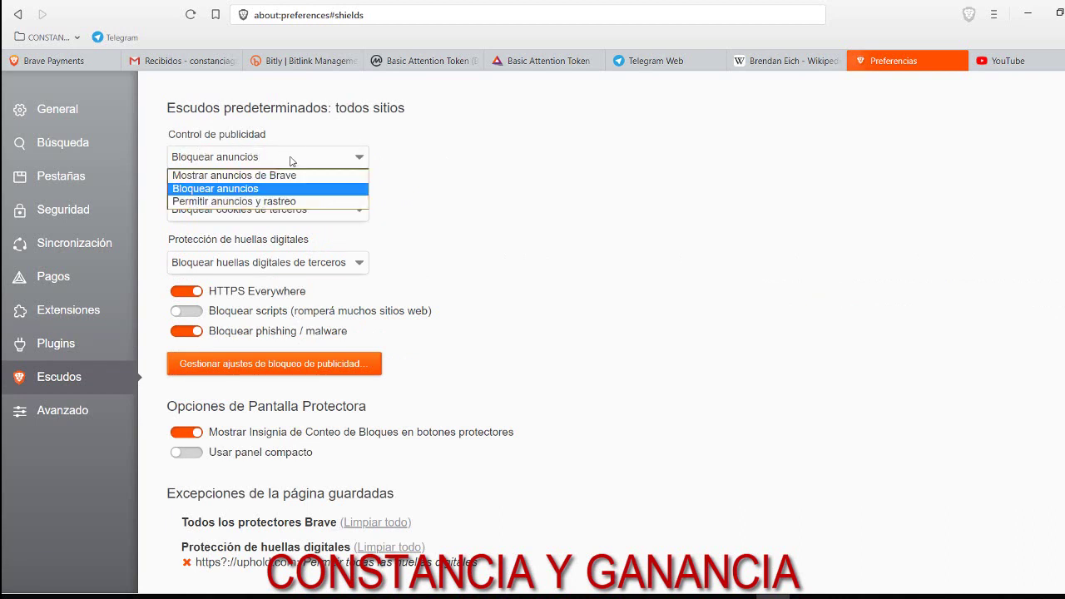
{"action": "left_click", "coordinate": [291, 161]}
{"action": "left_click", "coordinate": [291, 159]}
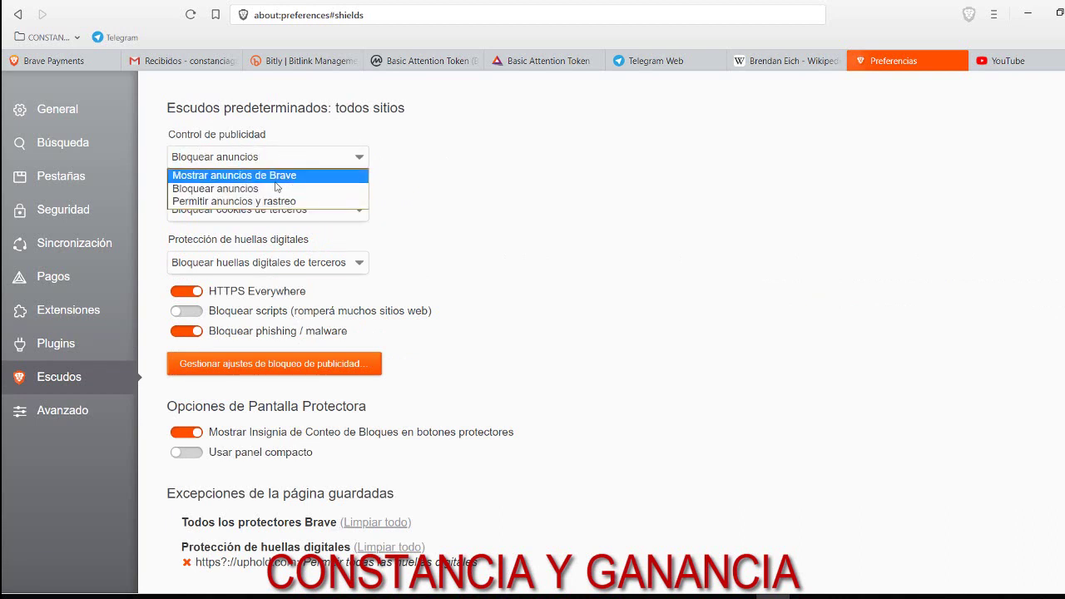
{"action": "left_click", "coordinate": [270, 193]}
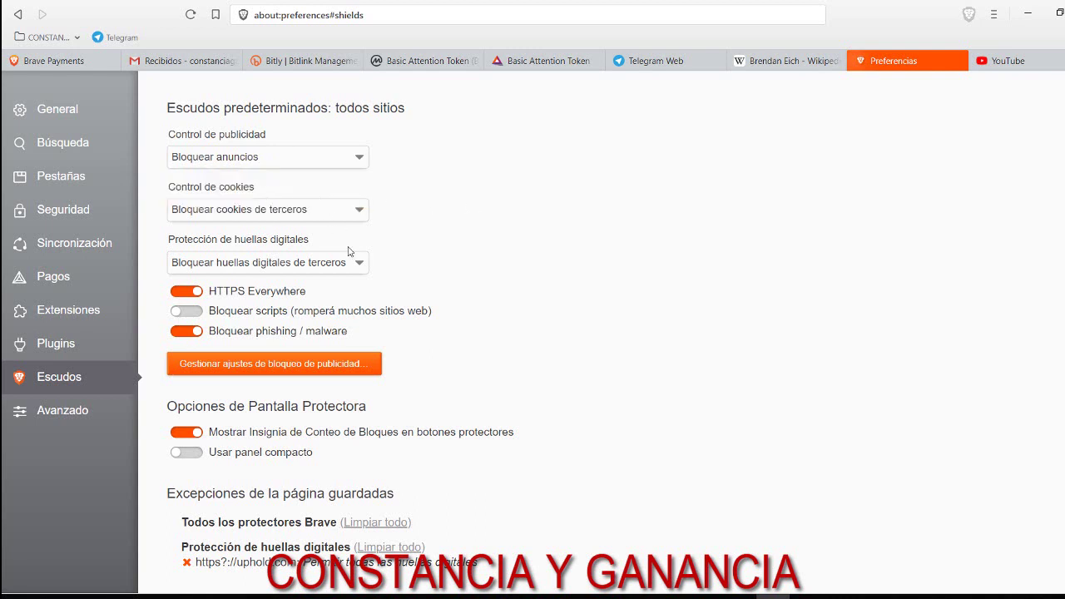
- Scroll through the Avanzado settings, then bring the YouTube tab to the front
{"action": "left_click", "coordinate": [103, 422]}
{"action": "scroll", "coordinate": [653, 372], "scroll_direction": "down", "scroll_amount": 2}
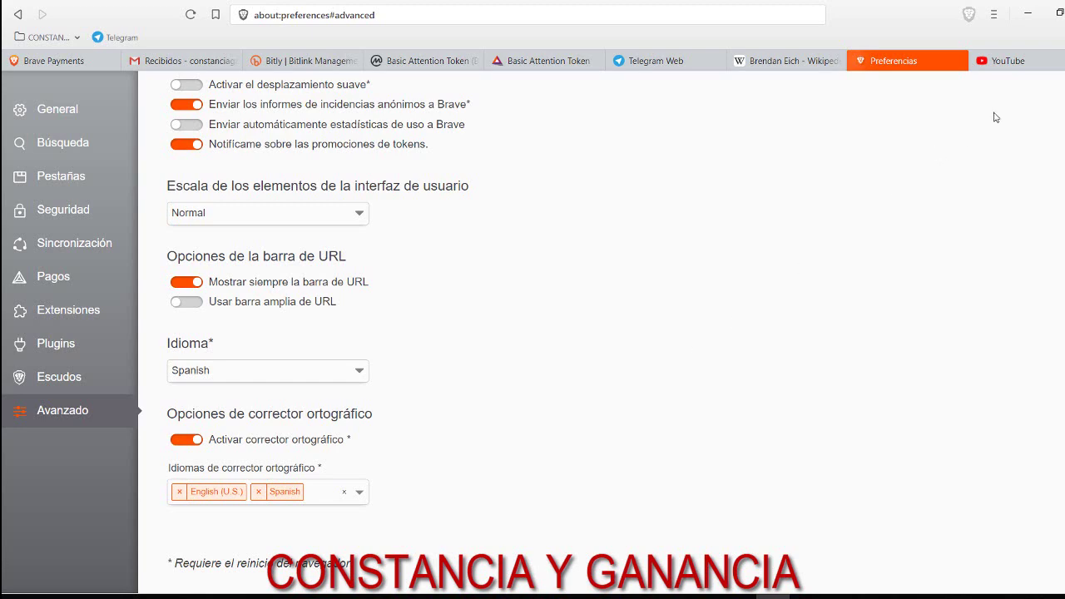
{"action": "left_click", "coordinate": [1031, 67]}
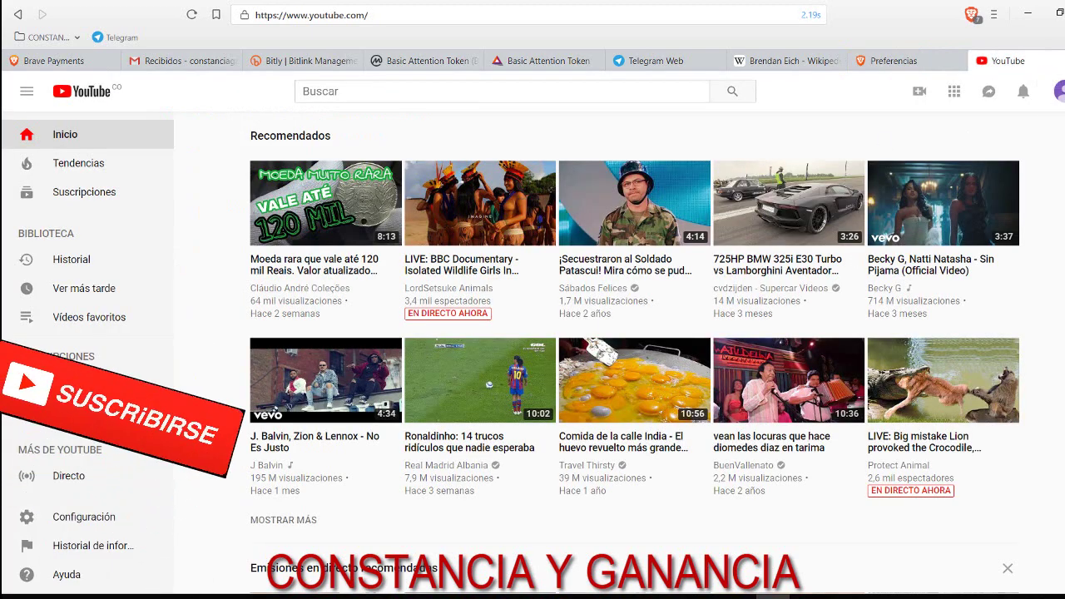
- Close the YouTube tab and a newly opened blank tab
{"action": "key", "text": "ctrl+w"}
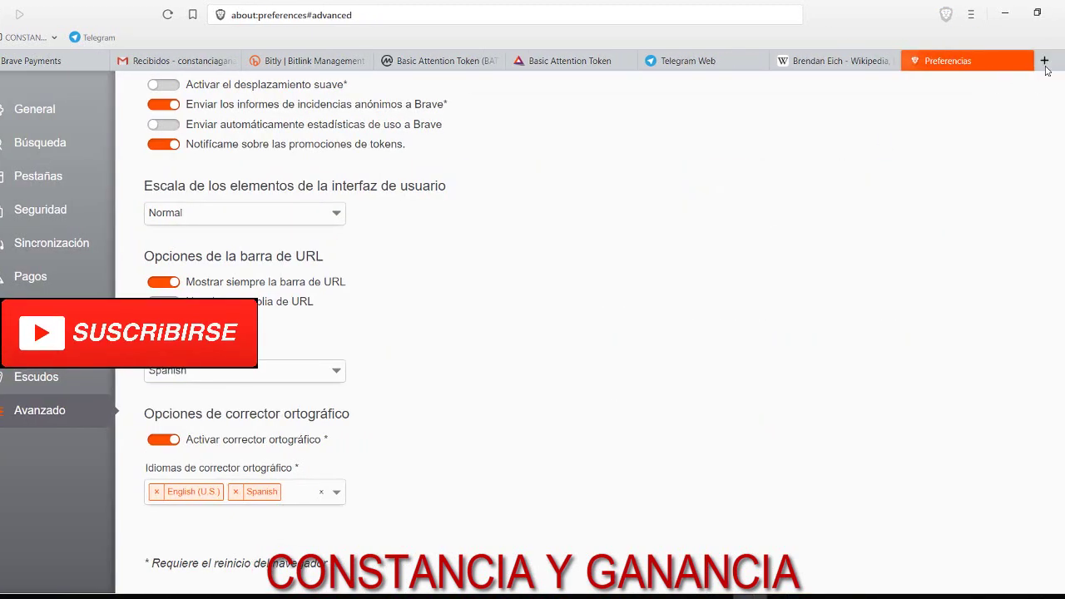
{"action": "key", "text": "ctrl+t"}
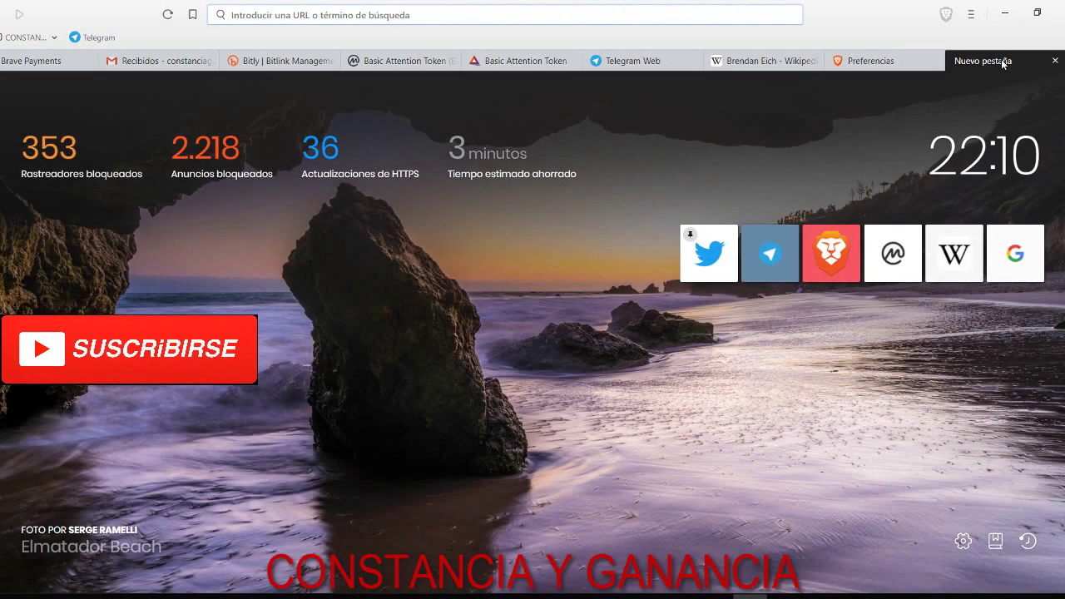
{"action": "right_click", "coordinate": [998, 61]}
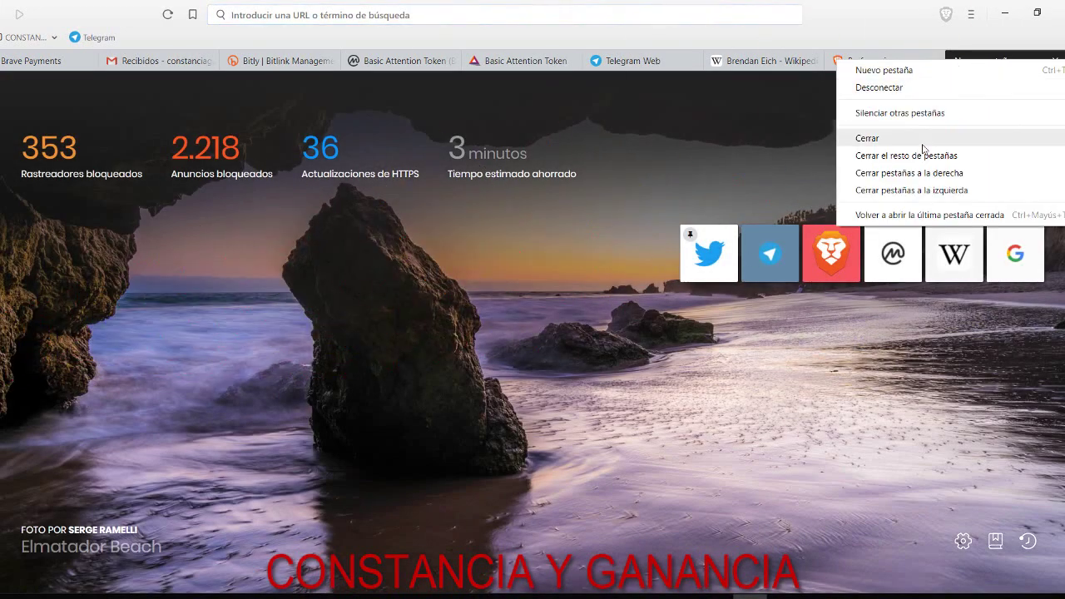
{"action": "left_click", "coordinate": [1016, 60]}
{"action": "left_click", "coordinate": [1053, 60]}
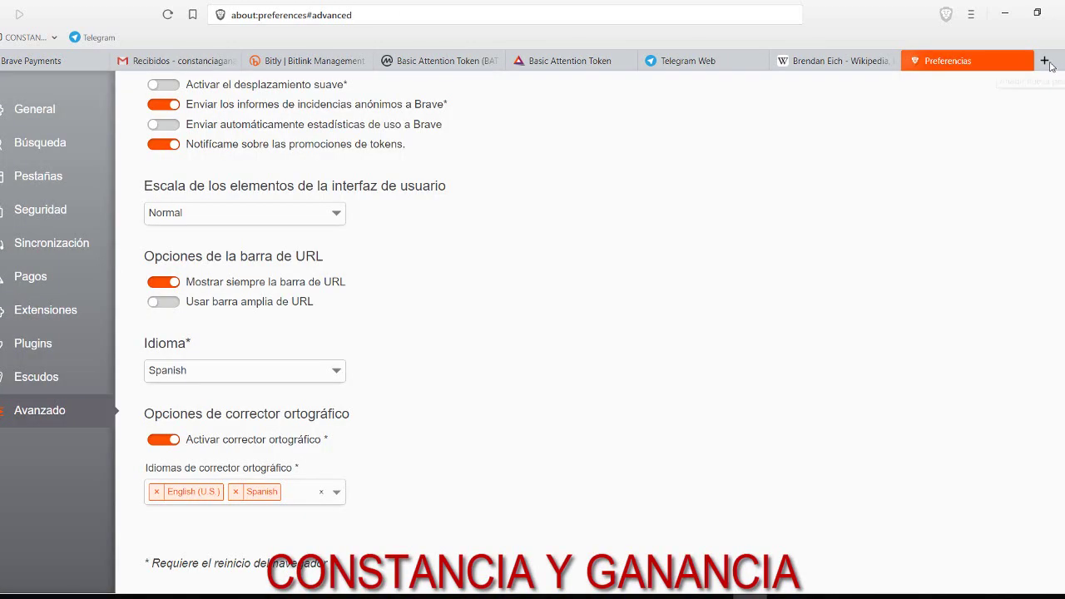
- Show the + button's menu of new tab kinds, including a private tab with Tor
{"action": "right_click", "coordinate": [1050, 64]}
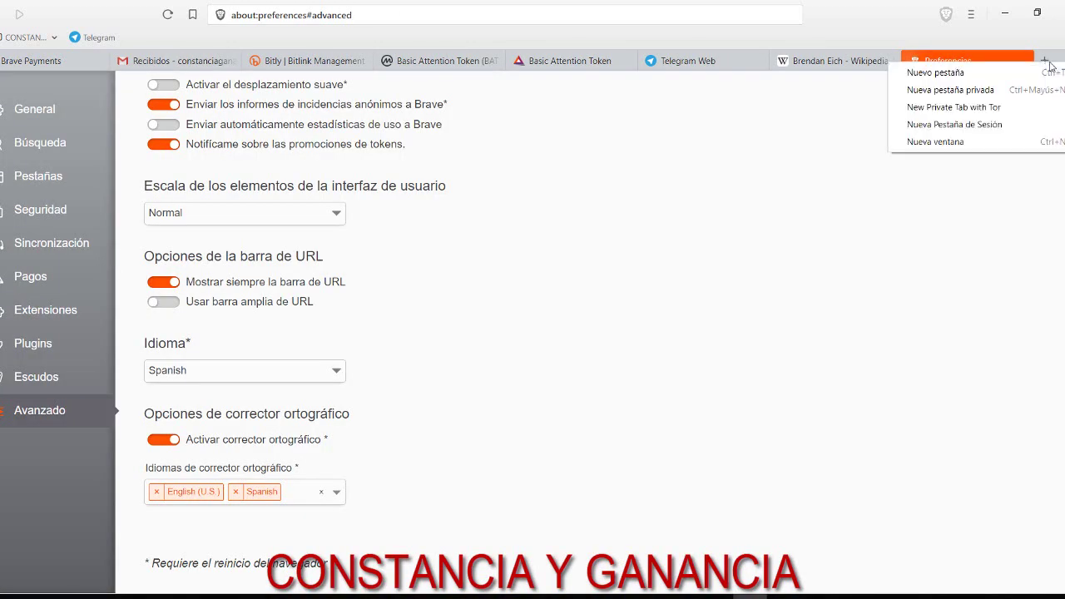
{"action": "left_click", "coordinate": [1012, 88]}
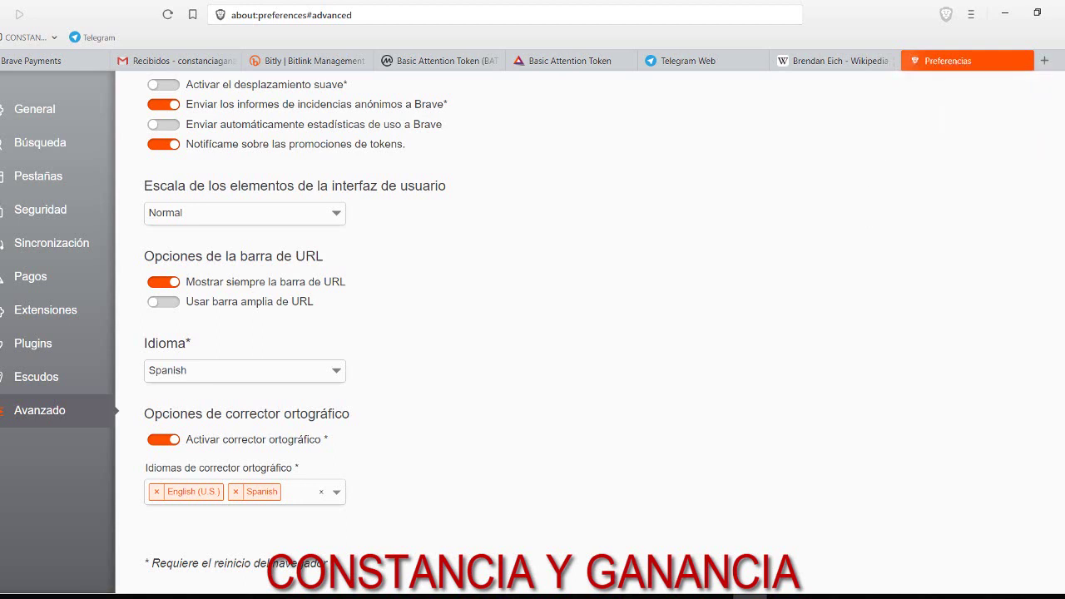
{"action": "right_click", "coordinate": [1046, 63]}
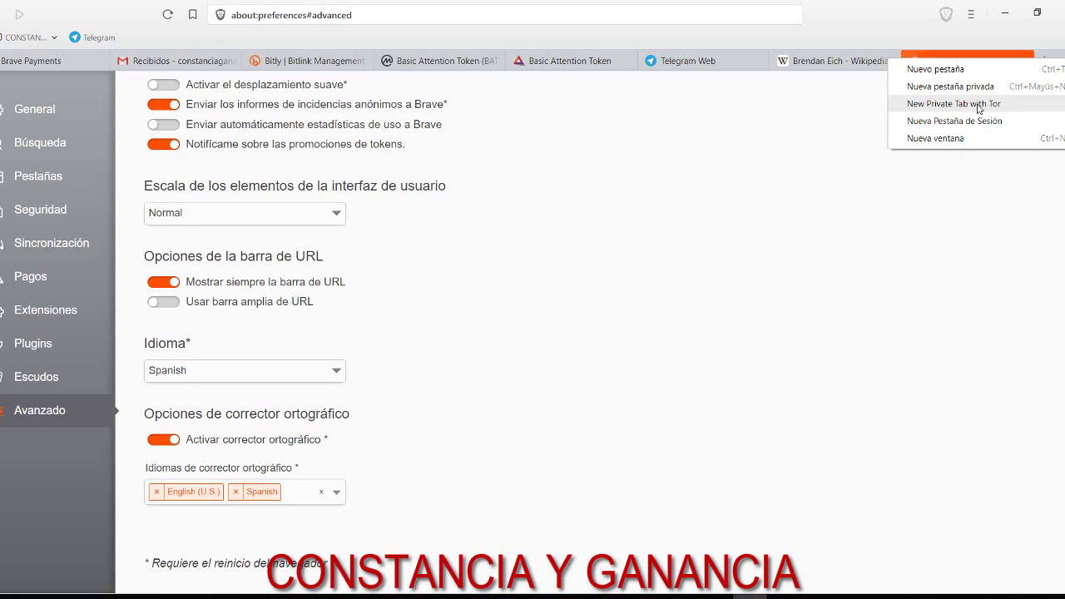
- Choose New Private Tab with Tor and wait for the Tor connection
{"action": "left_click", "coordinate": [978, 105]}
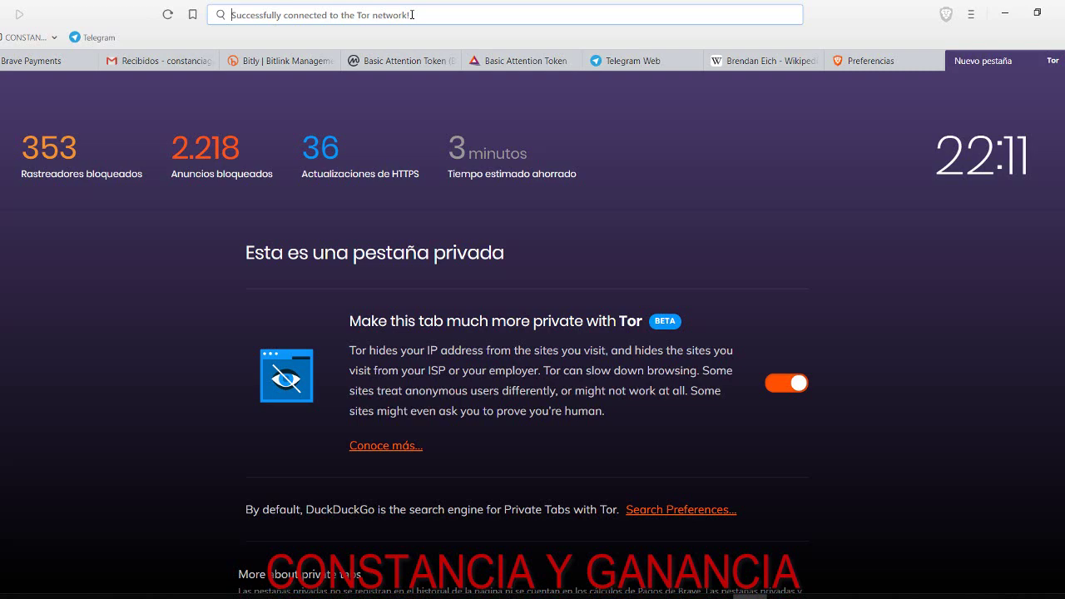
- Search DuckDuckGo for 'dominios tor', then refine the query to 'dominios deep web'
{"action": "type", "text": "dominios tor"}
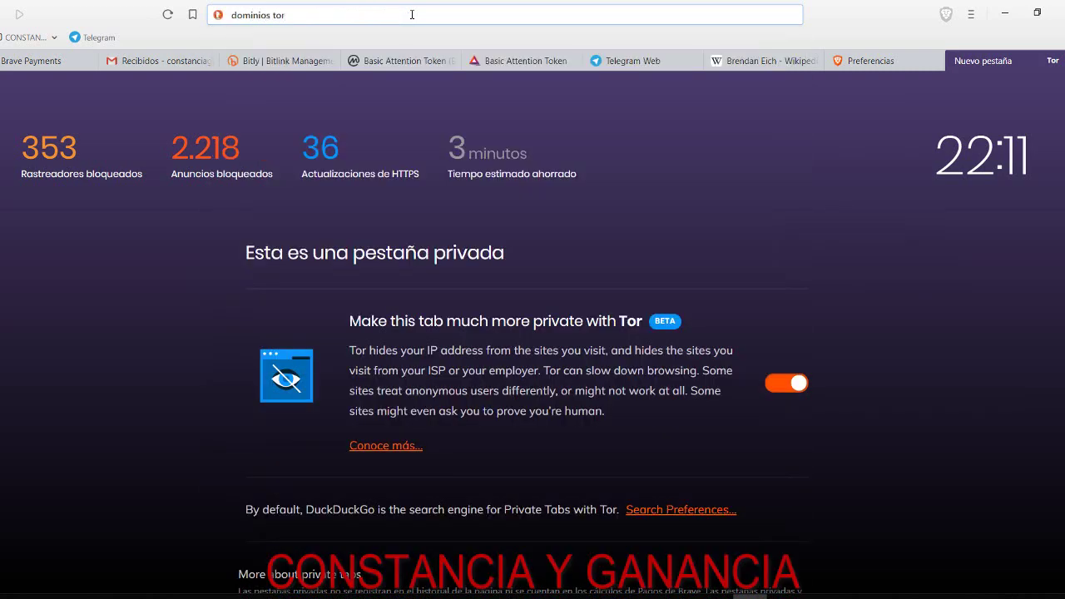
{"action": "key", "text": "Return"}
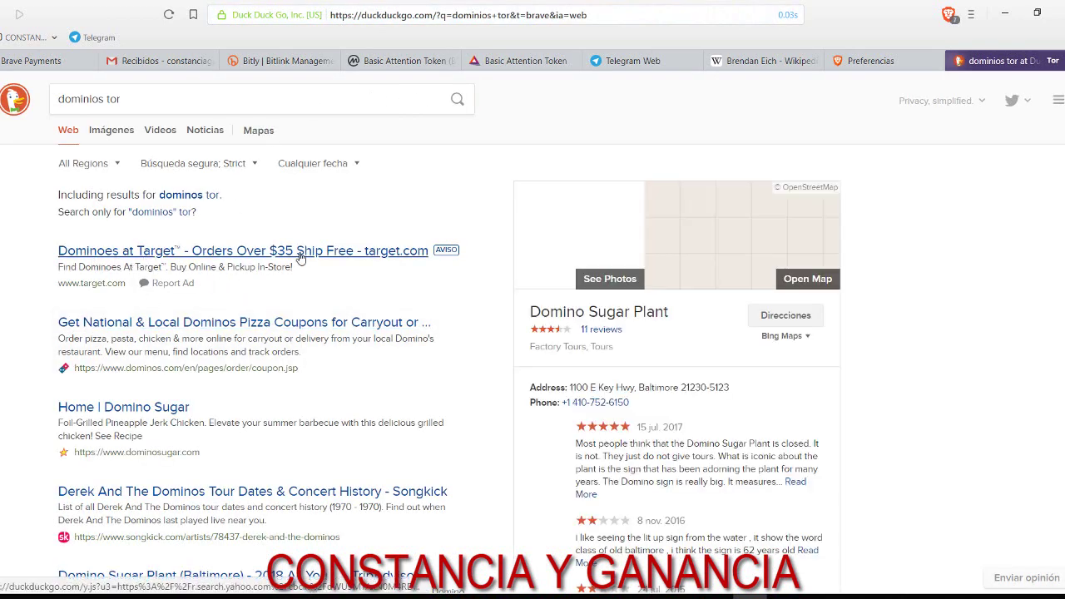
{"action": "left_click", "coordinate": [148, 100]}
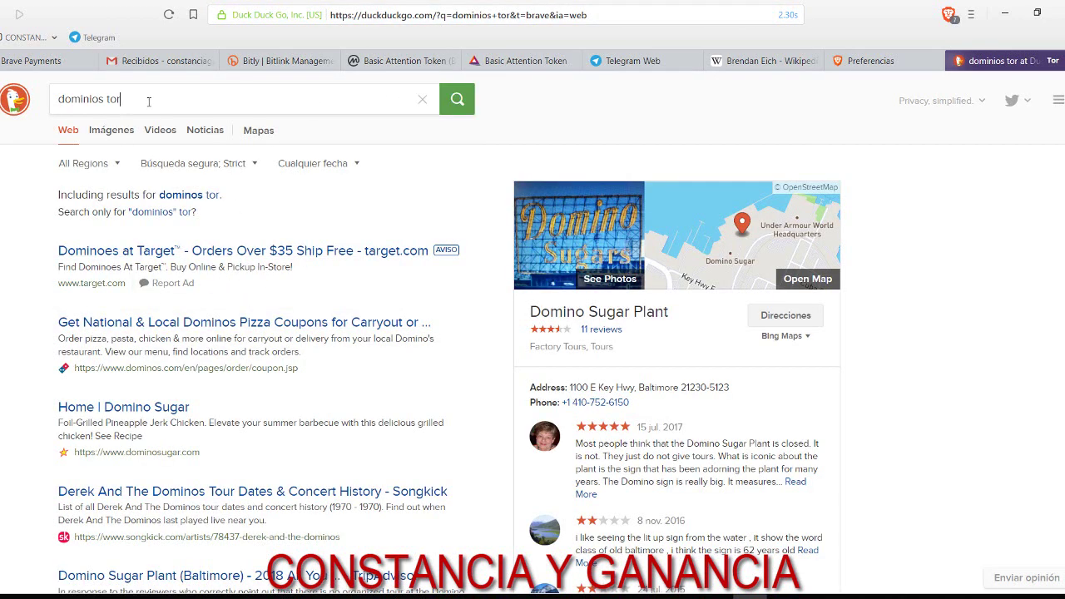
{"action": "type", "text": "deep"}
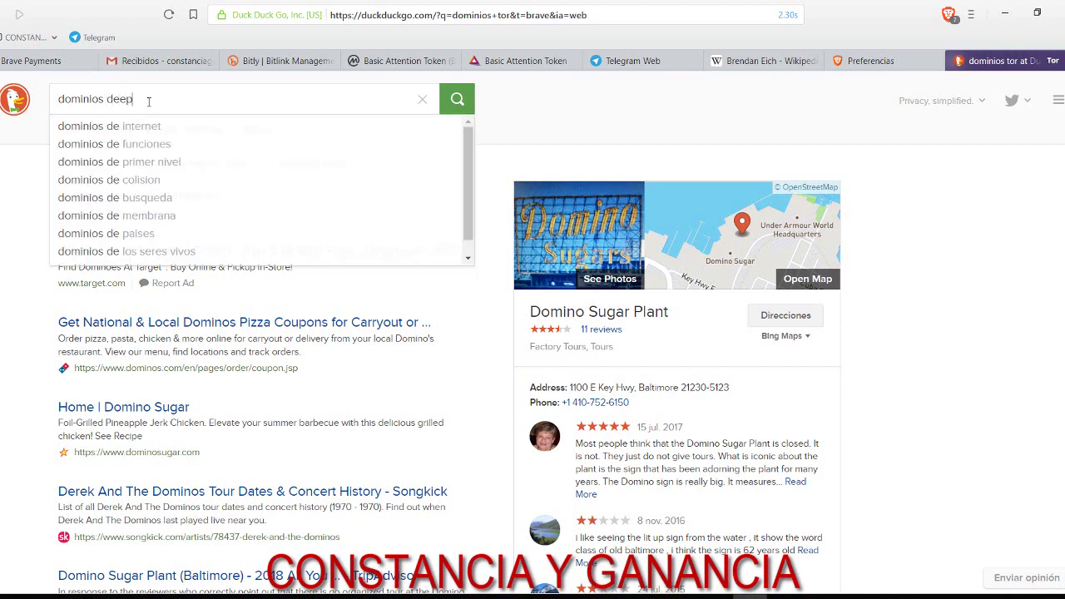
{"action": "type", "text": " web"}
{"action": "key", "text": "Return"}
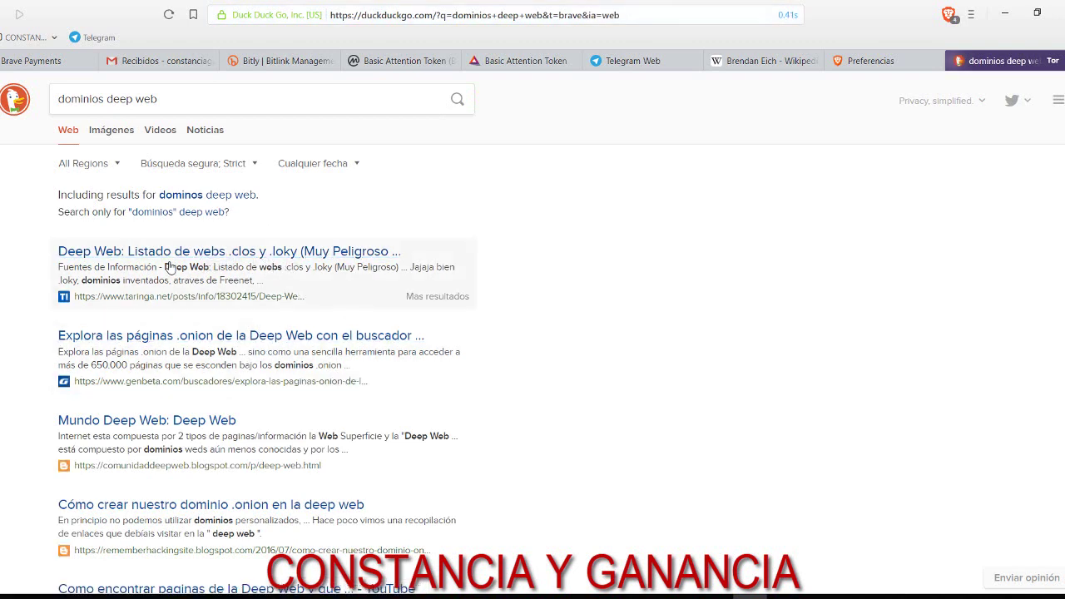
- Try the first result (Taringa), then go back to the deep web results
{"action": "left_click", "coordinate": [250, 281]}
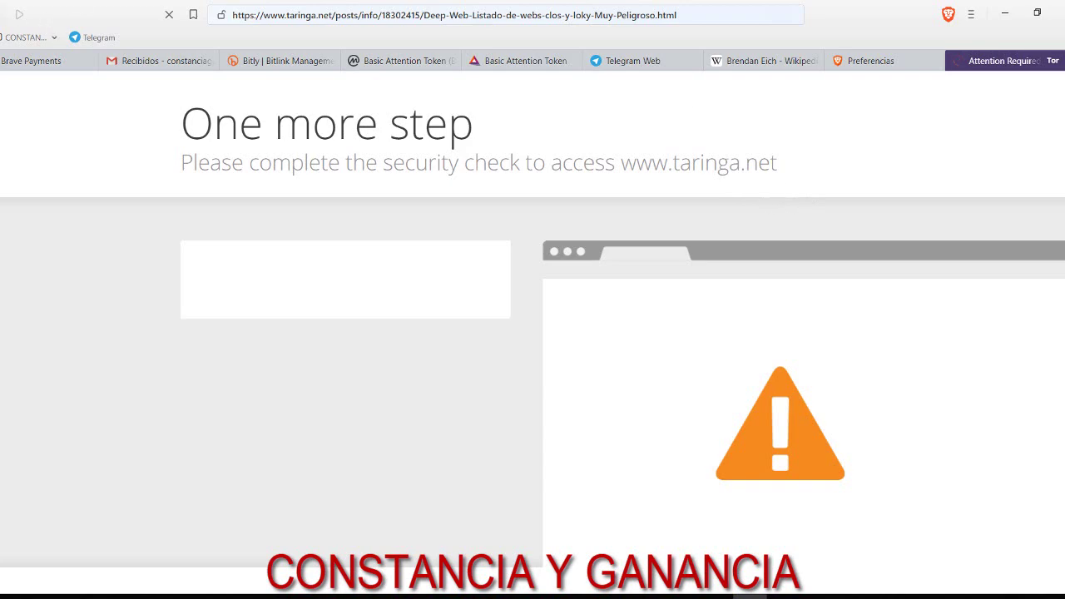
{"action": "key", "text": "alt+Left"}
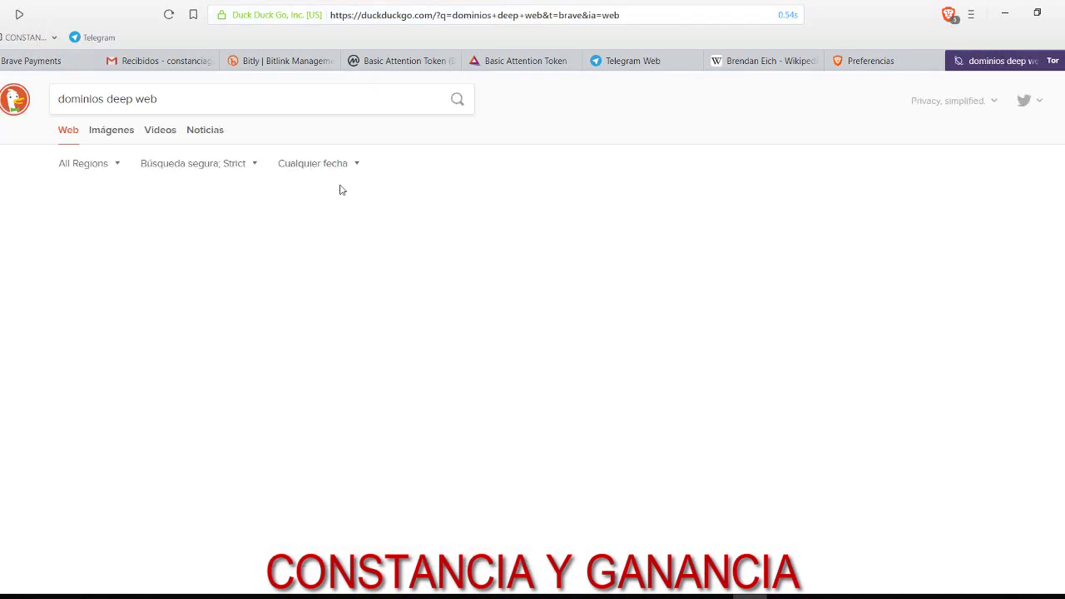
{"action": "scroll", "coordinate": [331, 290], "scroll_direction": "down", "scroll_amount": 2}
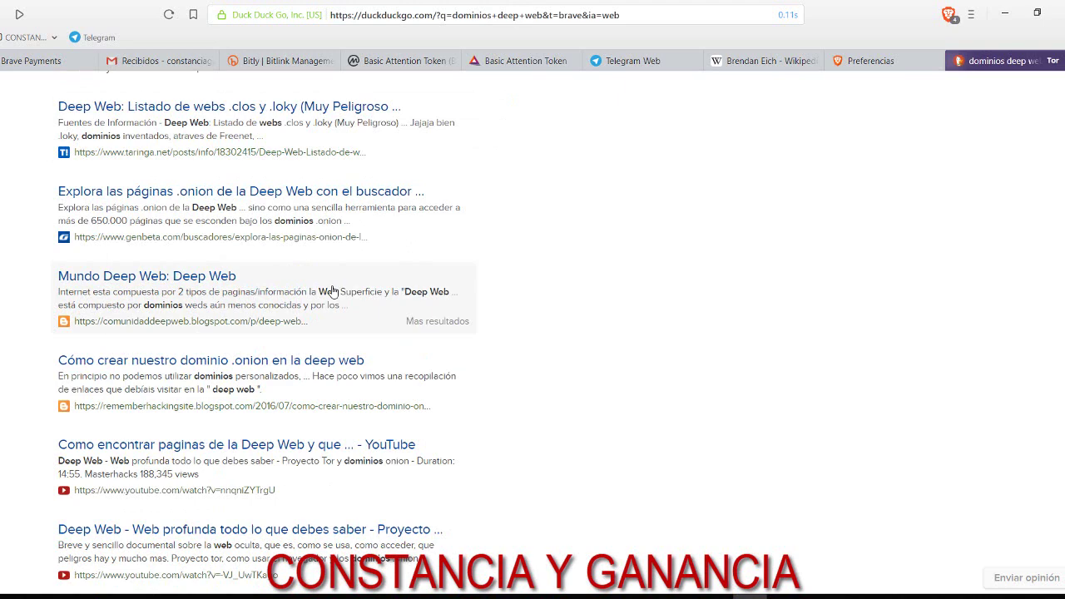
{"action": "scroll", "coordinate": [332, 296], "scroll_direction": "up", "scroll_amount": 3}
- Search for 'geoiptool', start loading the Geo IP Tool result, and open a new tab
{"action": "triple_click", "coordinate": [199, 104]}
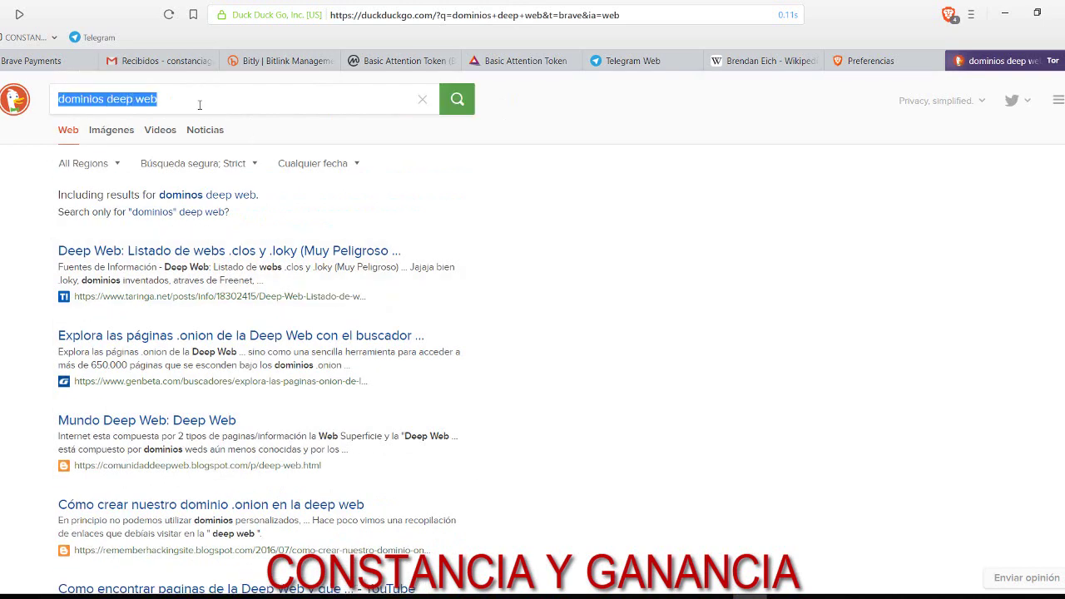
{"action": "type", "text": "geoip"}
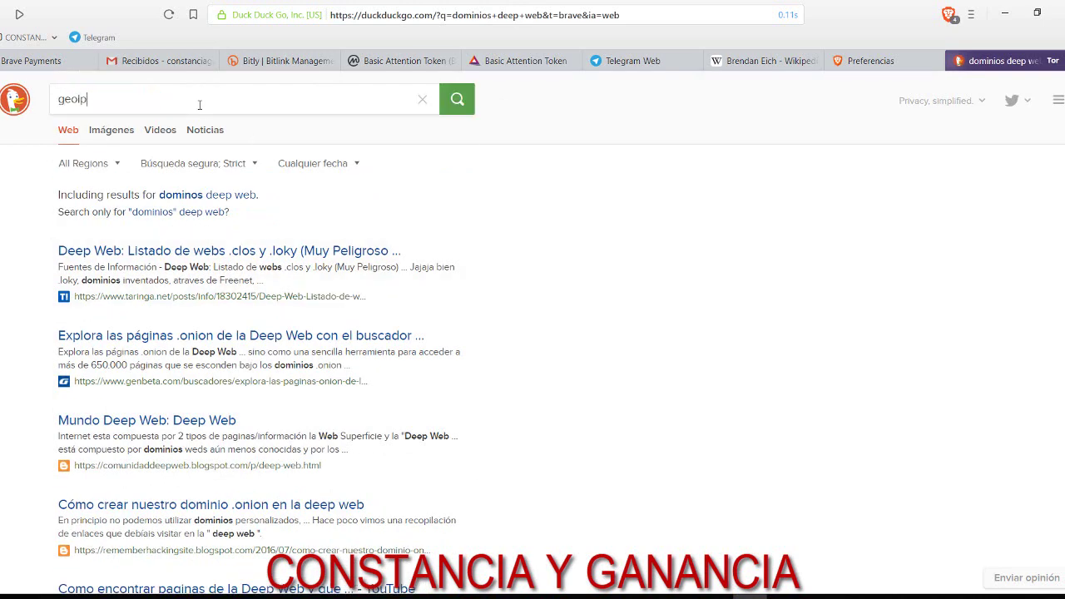
{"action": "type", "text": "tool"}
{"action": "key", "text": "Return"}
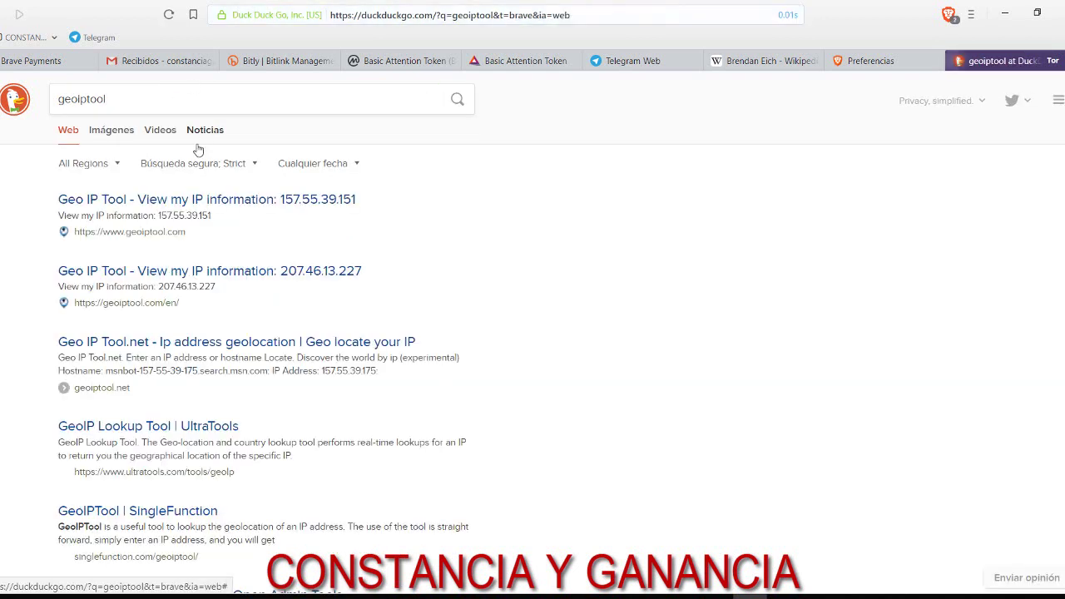
{"action": "left_click", "coordinate": [188, 200]}
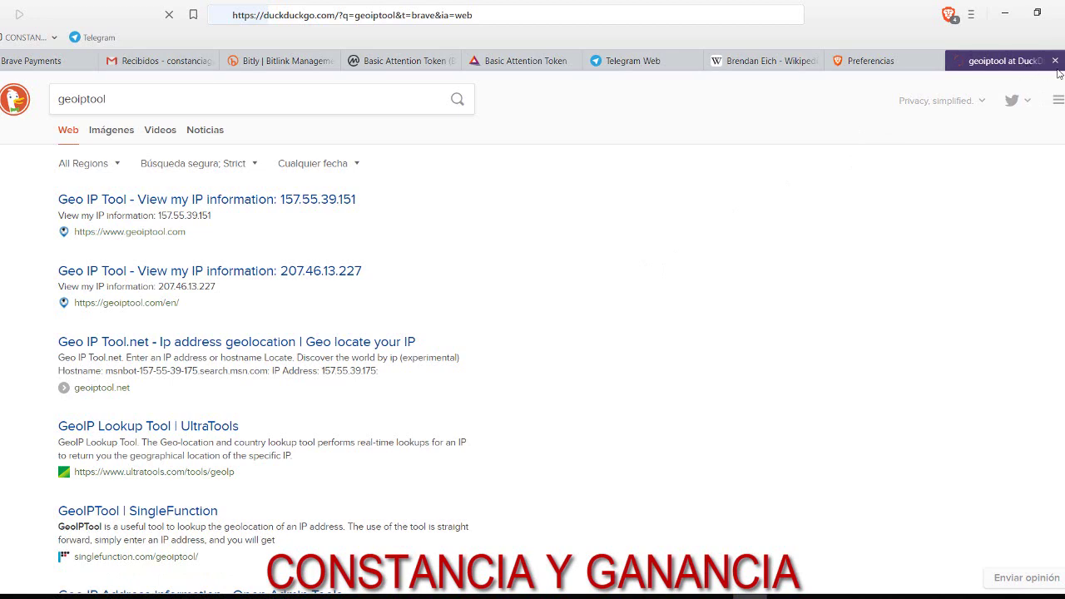
{"action": "key", "text": "ctrl+t"}
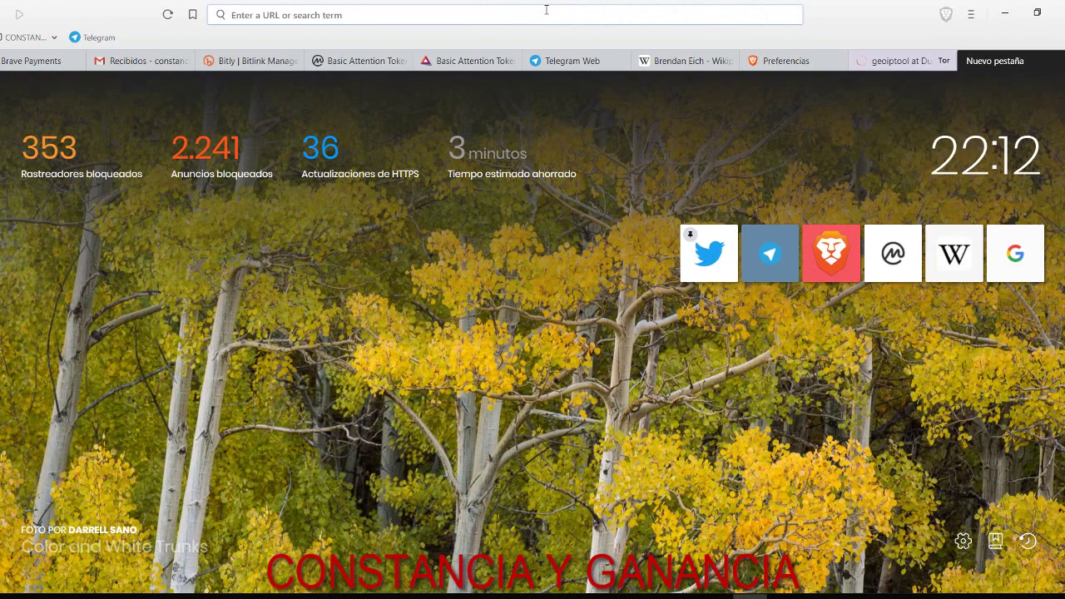
- Retry loading the Geo IP Tool page, then go back to the geoiptool search results
{"action": "left_click", "coordinate": [904, 65]}
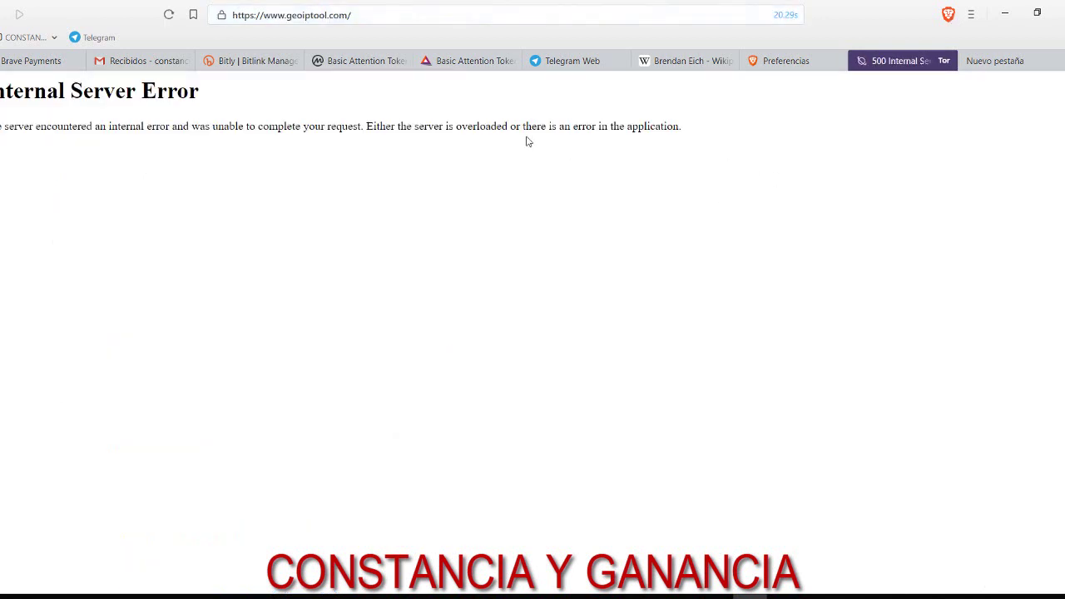
{"action": "left_click", "coordinate": [166, 17]}
{"action": "left_click", "coordinate": [168, 15]}
{"action": "left_click", "coordinate": [2, 15]}
{"action": "left_click", "coordinate": [2, 15]}
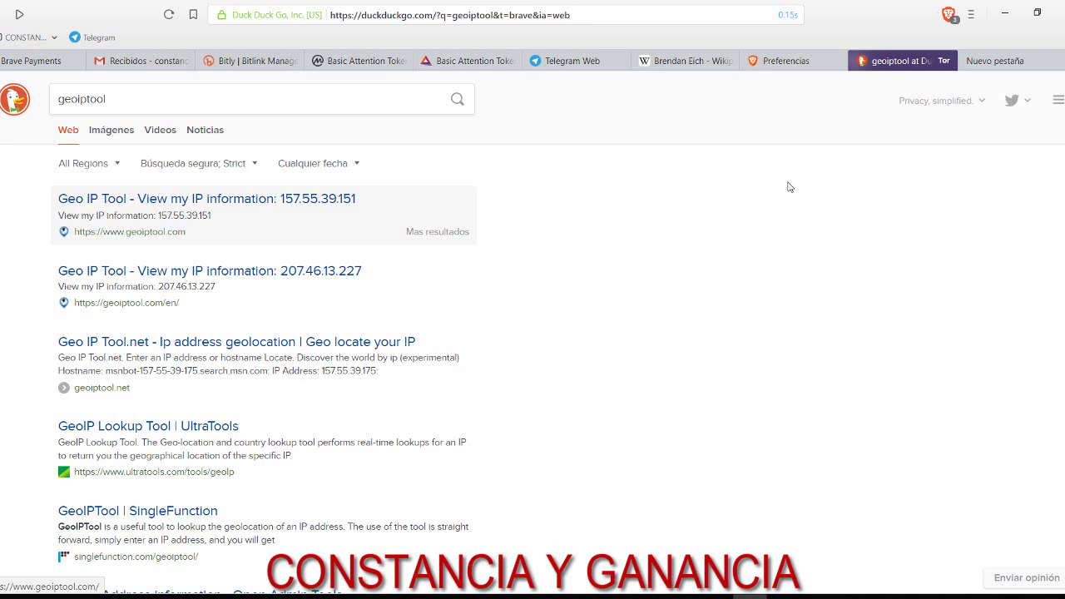
{"action": "left_click", "coordinate": [946, 63]}
{"action": "left_click", "coordinate": [1036, 61]}
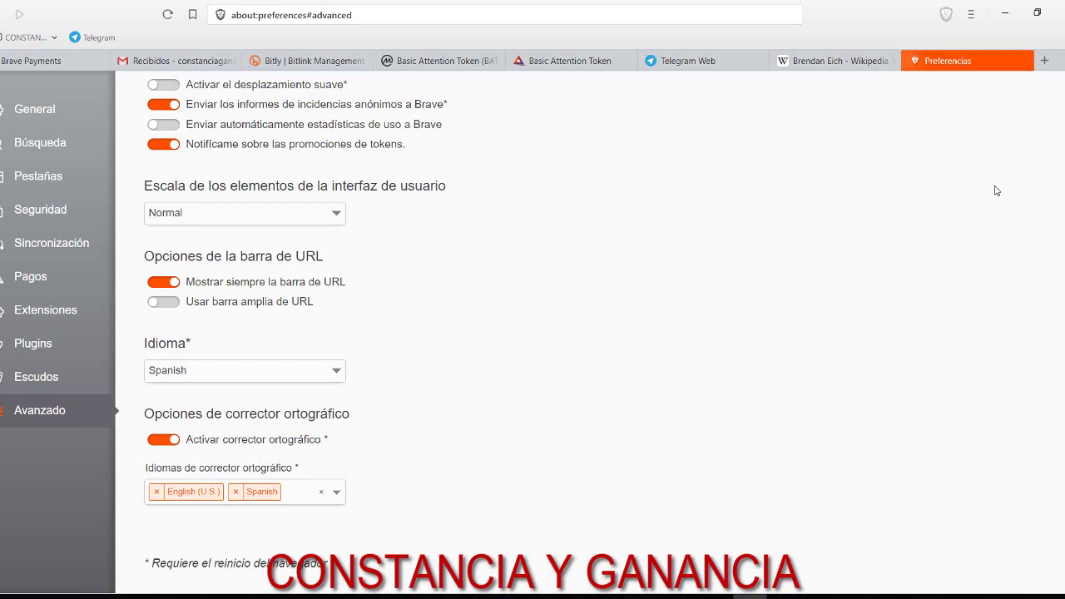
{"action": "scroll", "coordinate": [811, 196], "scroll_direction": "up", "scroll_amount": 1}
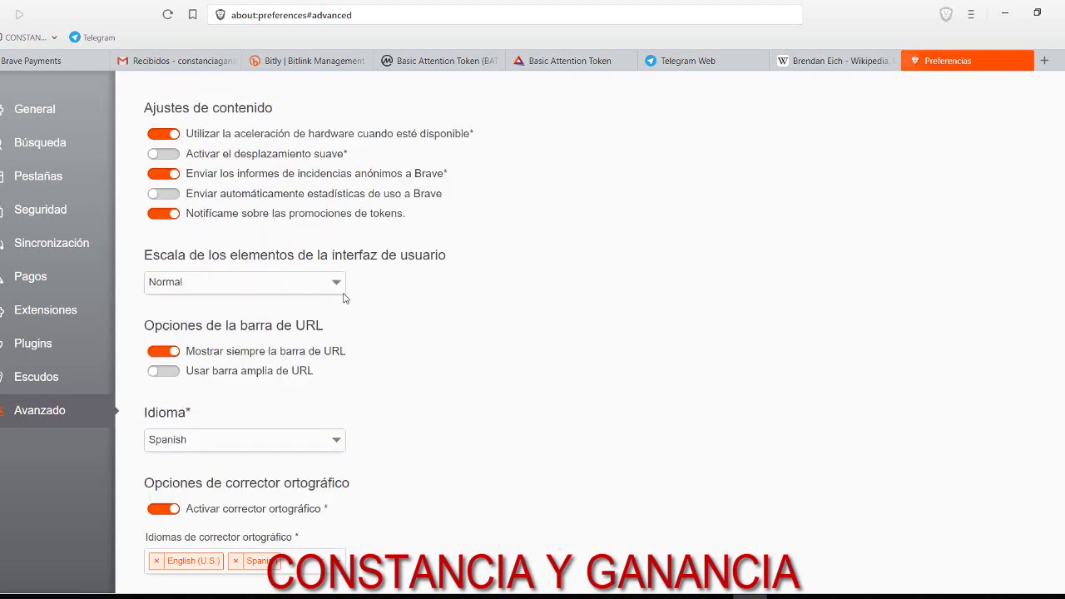
{"action": "left_click", "coordinate": [62, 63]}
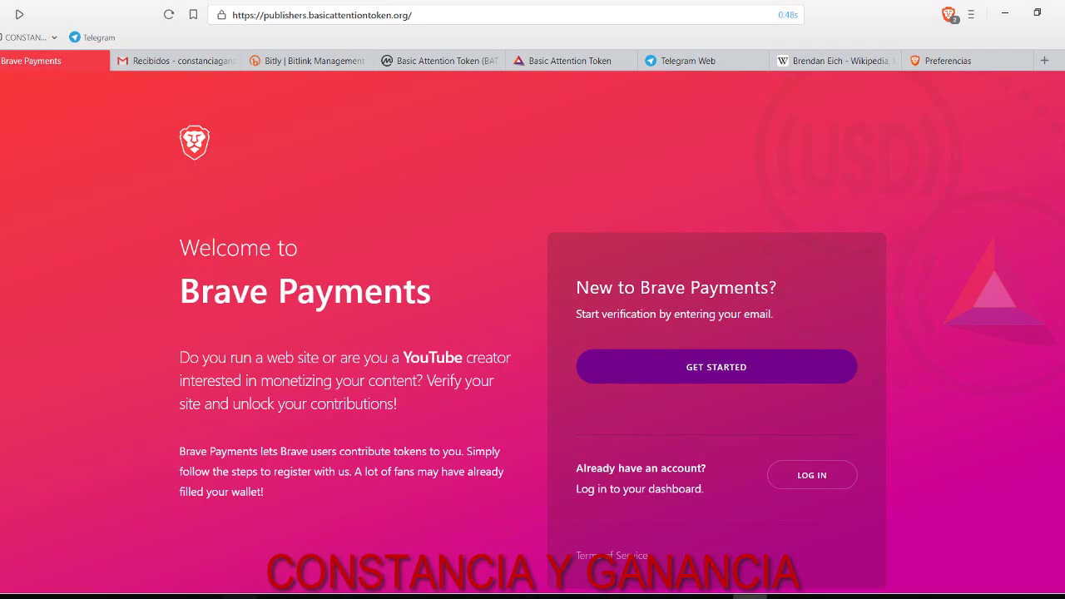
- Open the GANO 1.5% DIARIO video from the YouTube channel and expand its full description
{"action": "mouse_move", "coordinate": [249, 595]}
{"action": "left_click", "coordinate": [347, 542]}
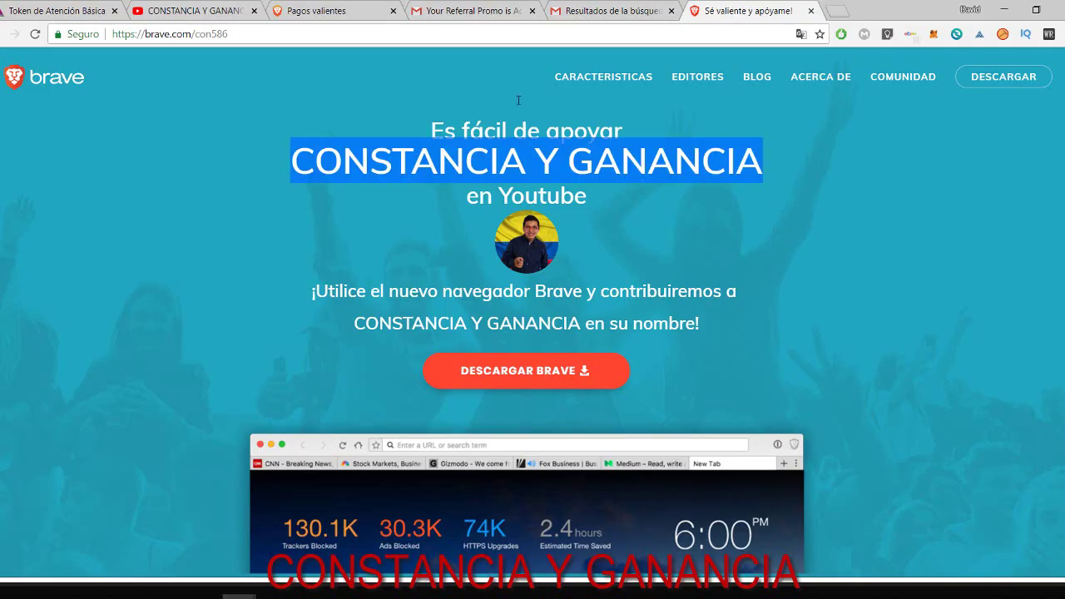
{"action": "left_click", "coordinate": [173, 8]}
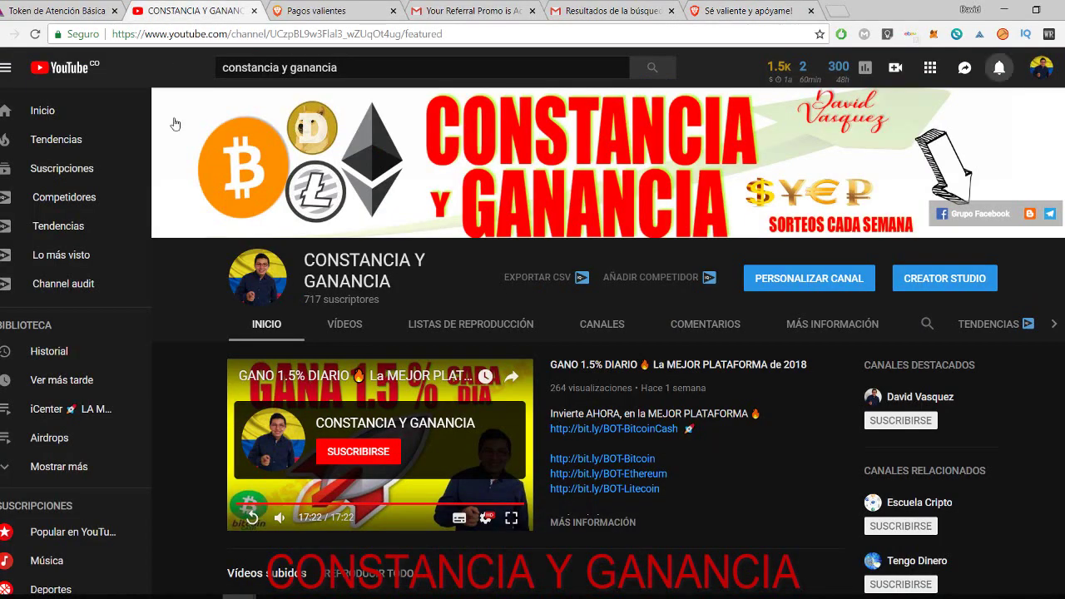
{"action": "left_click", "coordinate": [663, 370]}
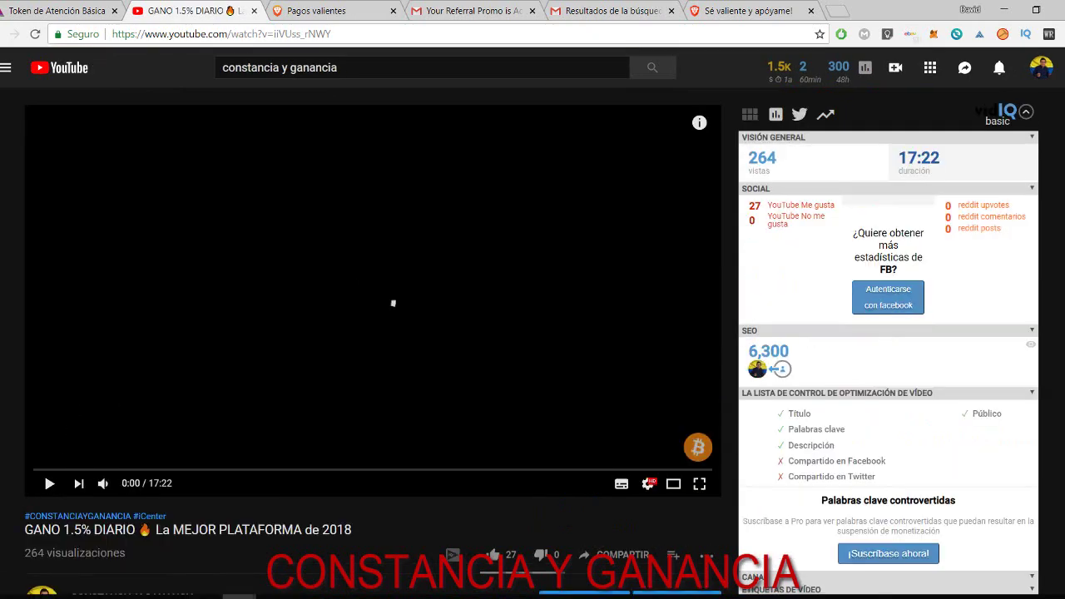
{"action": "scroll", "coordinate": [373, 333], "scroll_direction": "down", "scroll_amount": 4}
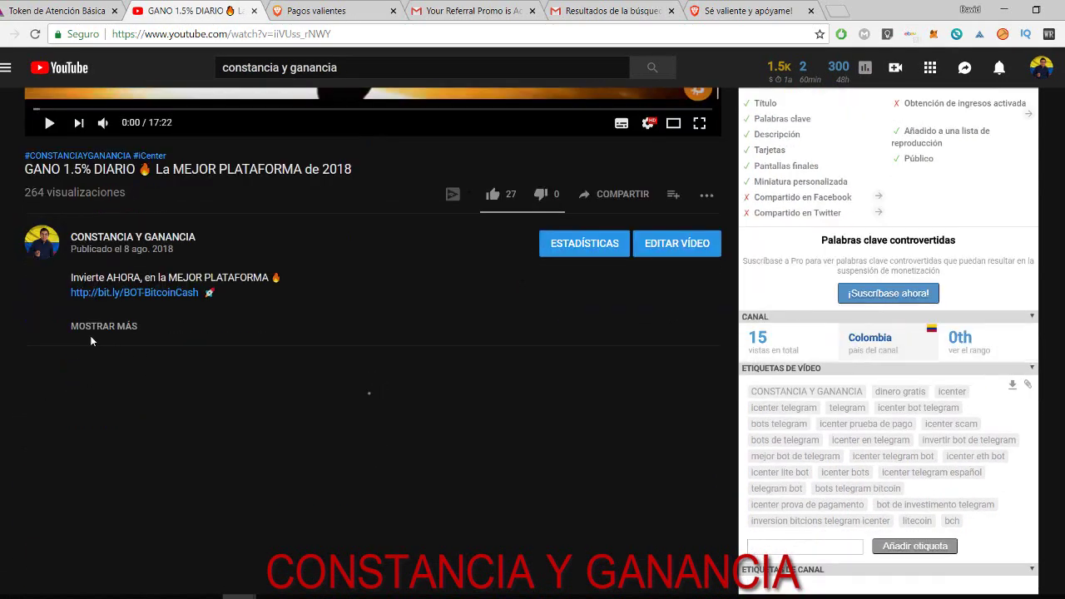
{"action": "left_click", "coordinate": [104, 328]}
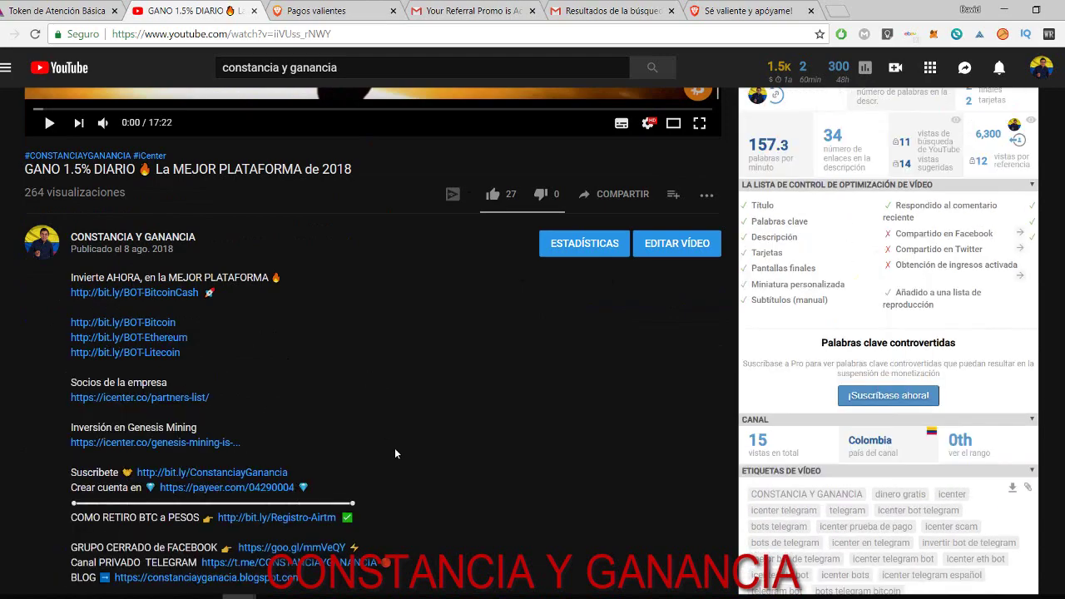
- Highlight the 'Mis datos de contacto' line and the Telegram contact handle in the description
{"action": "scroll", "coordinate": [396, 452], "scroll_direction": "down", "scroll_amount": 10}
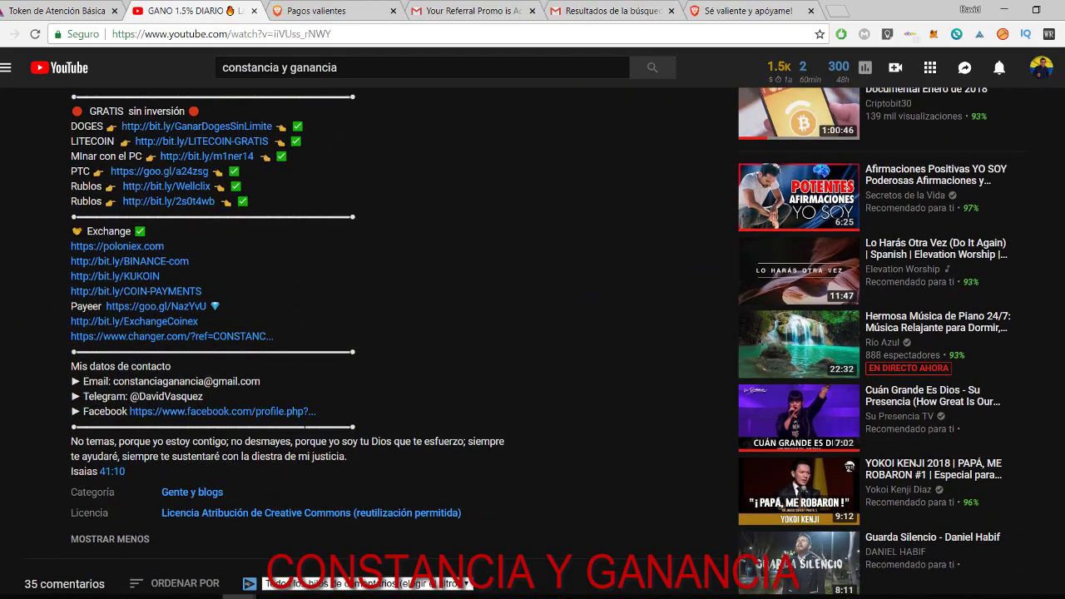
{"action": "scroll", "coordinate": [304, 428], "scroll_direction": "up", "scroll_amount": 3}
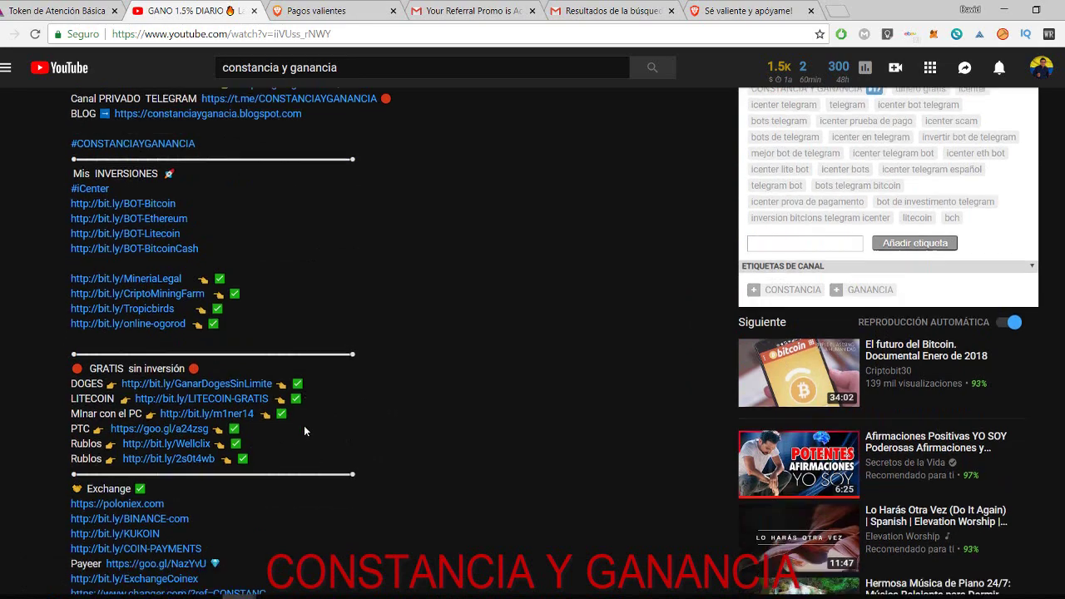
{"action": "scroll", "coordinate": [304, 431], "scroll_direction": "down", "scroll_amount": 3}
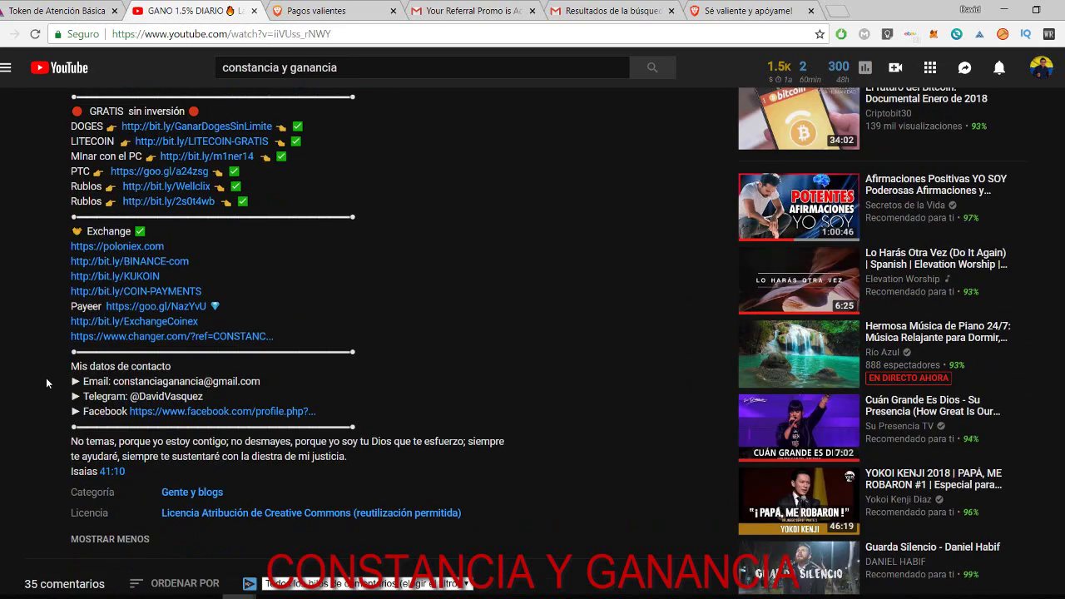
{"action": "left_click_drag", "start_coordinate": [65, 376], "coordinate": [185, 374]}
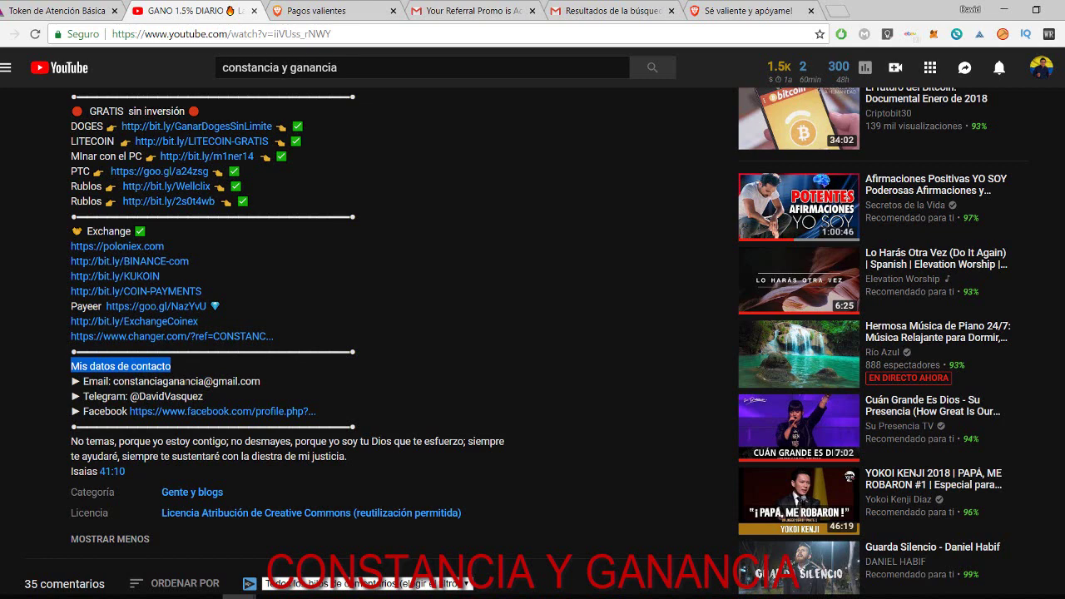
{"action": "left_click", "coordinate": [185, 380]}
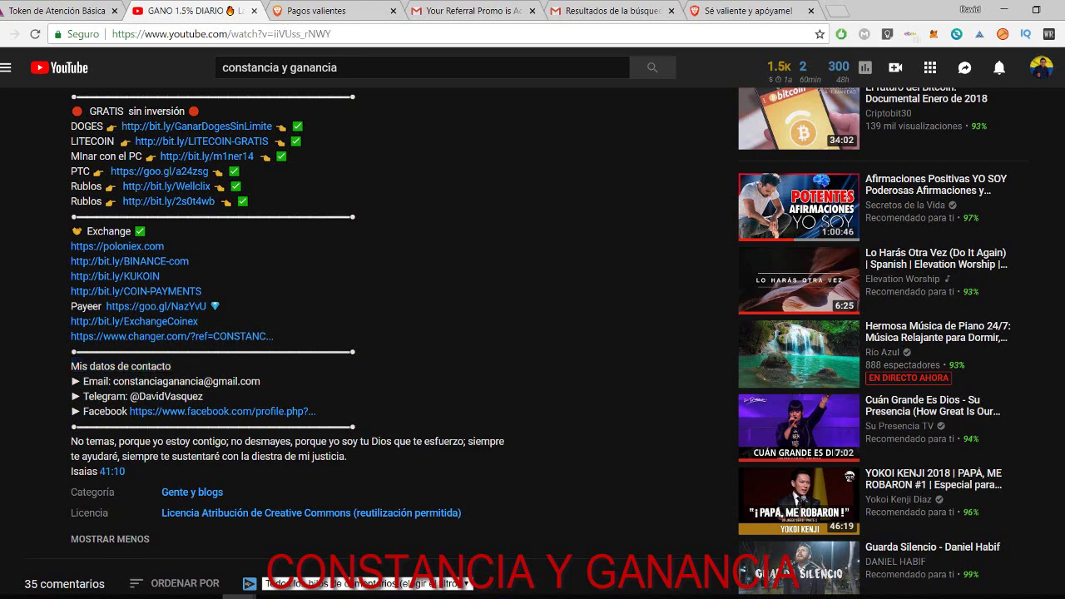
{"action": "left_click_drag", "start_coordinate": [130, 396], "coordinate": [203, 396]}
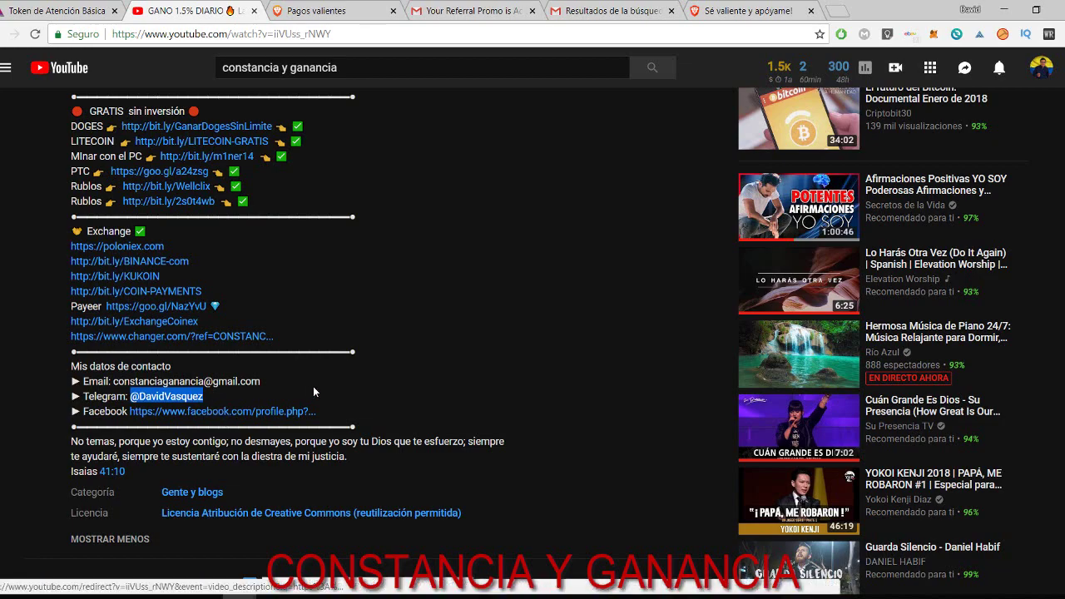
- Switch to the Brave Payments dashboard tab by way of the Basic Attention Token site
{"action": "scroll", "coordinate": [323, 387], "scroll_direction": "up", "scroll_amount": 10}
{"action": "scroll", "coordinate": [324, 387], "scroll_direction": "up", "scroll_amount": 3}
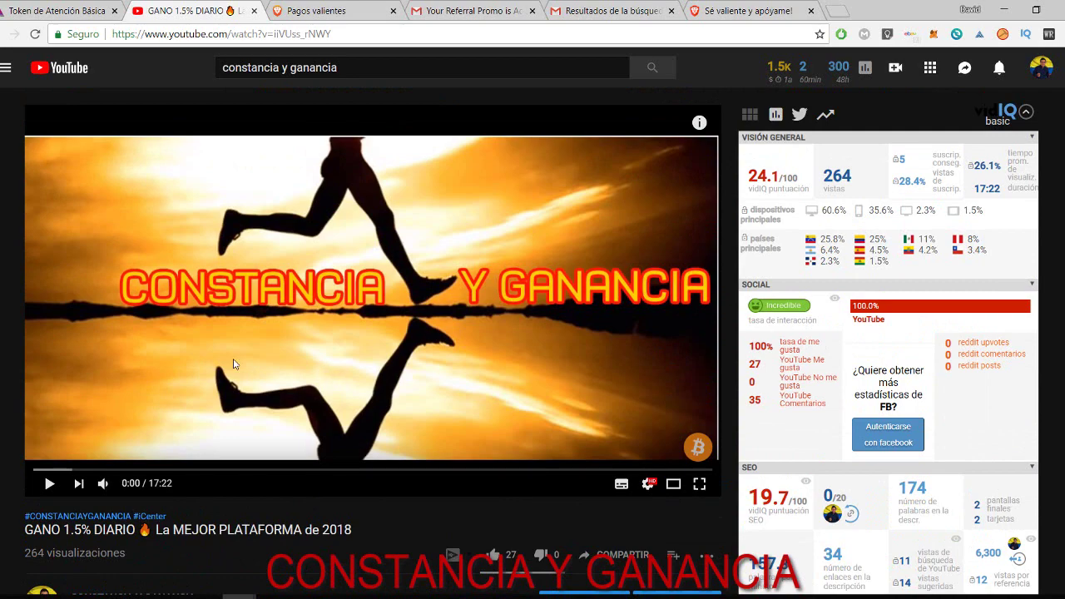
{"action": "left_click", "coordinate": [56, 11]}
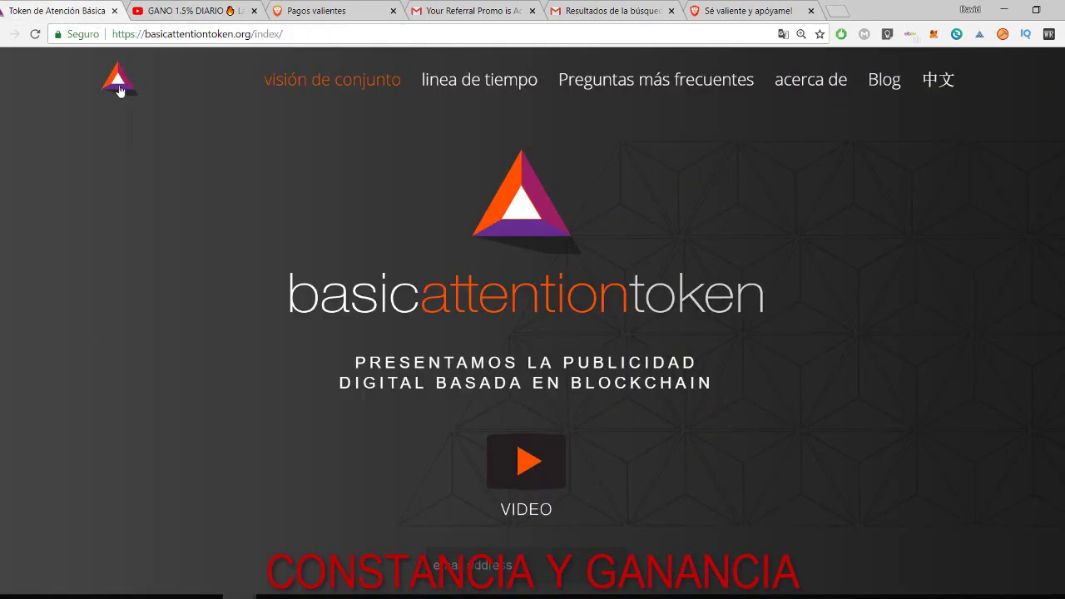
{"action": "left_click", "coordinate": [339, 11]}
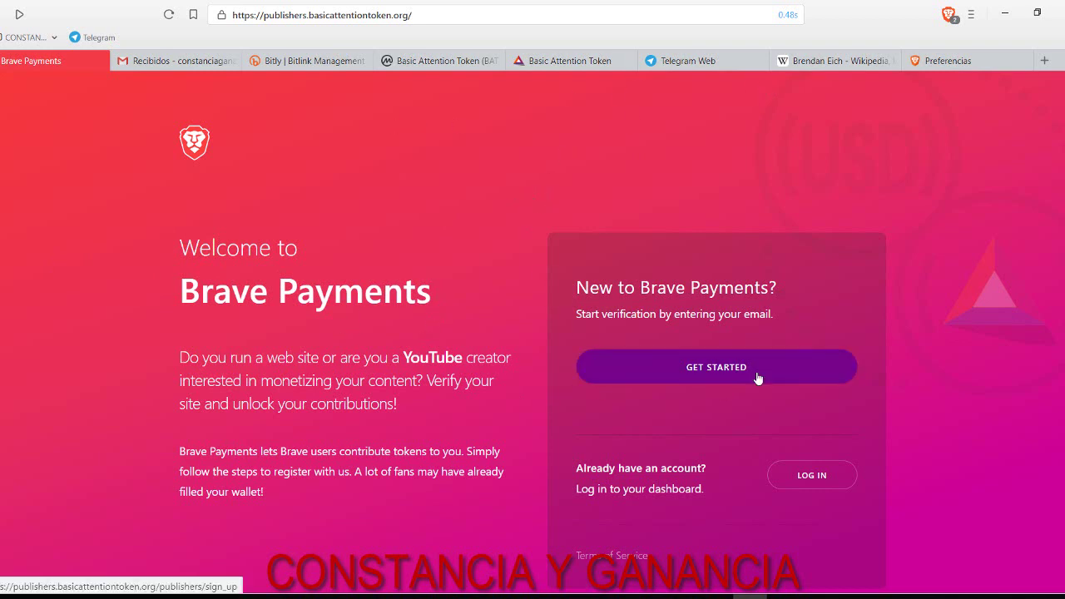
{"action": "left_click", "coordinate": [712, 373]}
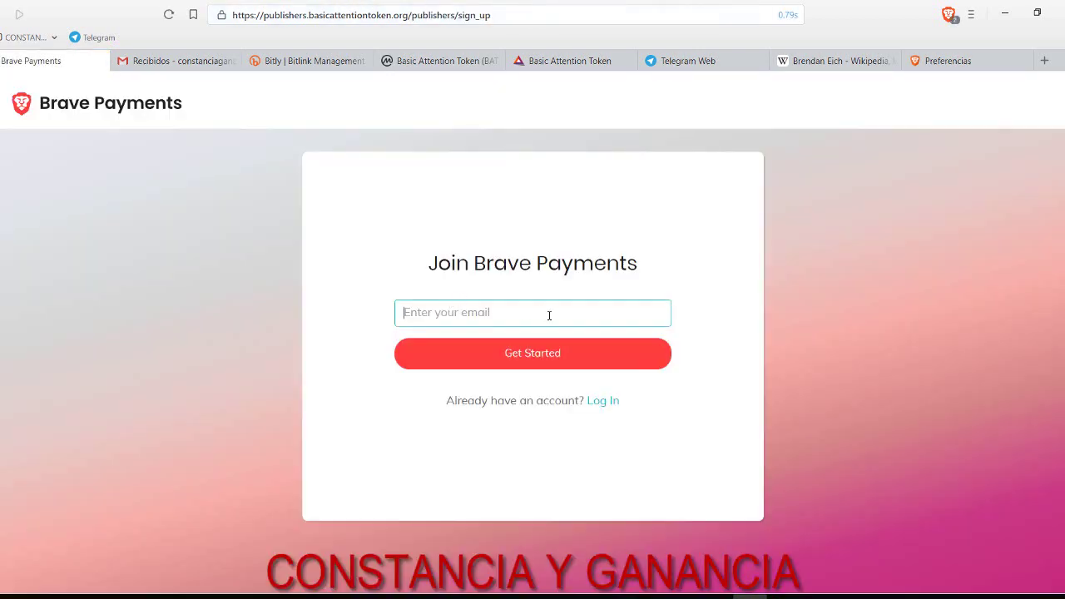
{"action": "left_click", "coordinate": [559, 319]}
{"action": "left_click", "coordinate": [4, 14]}
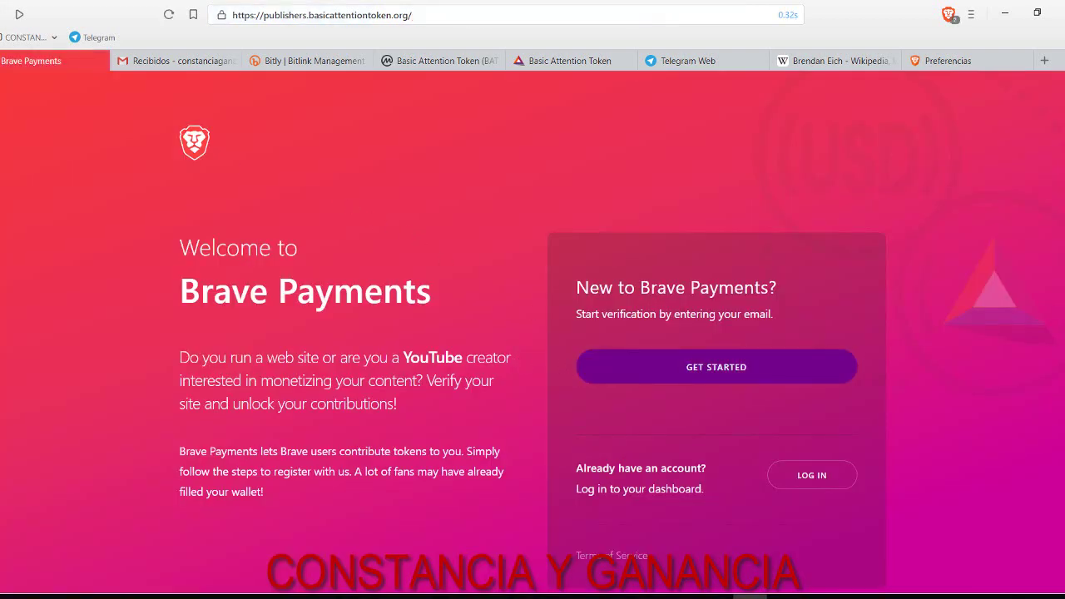
- Bring the Notepad notes with the referral link forward, then minimize them again
{"action": "left_click", "coordinate": [716, 596]}
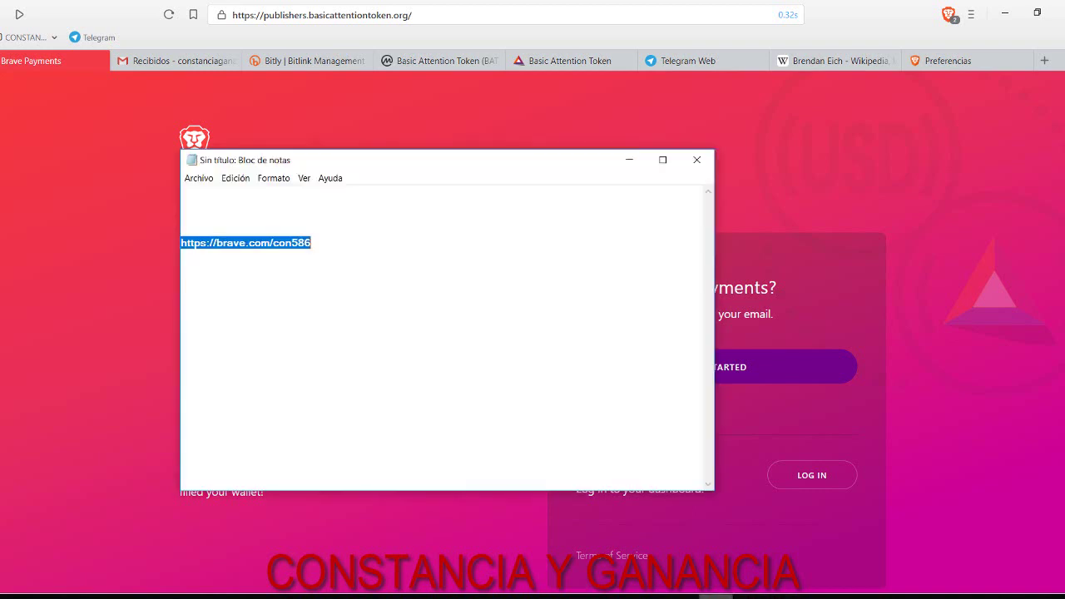
{"action": "left_click", "coordinate": [715, 596]}
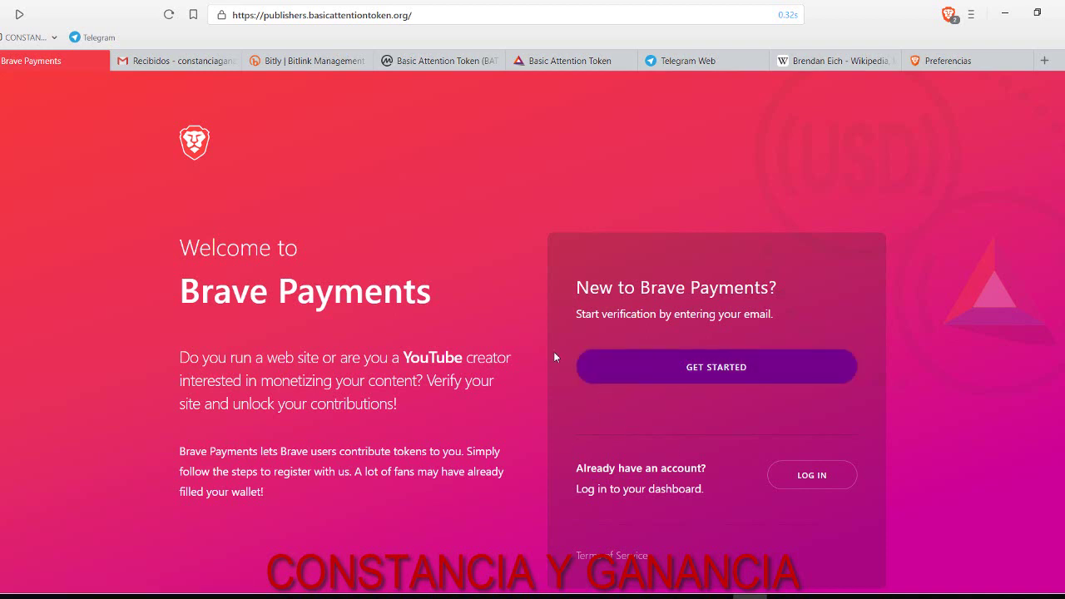
- Request a Brave Payments login link for the saved account e-mail, then reload the dashboard in Chrome
{"action": "left_click", "coordinate": [815, 484]}
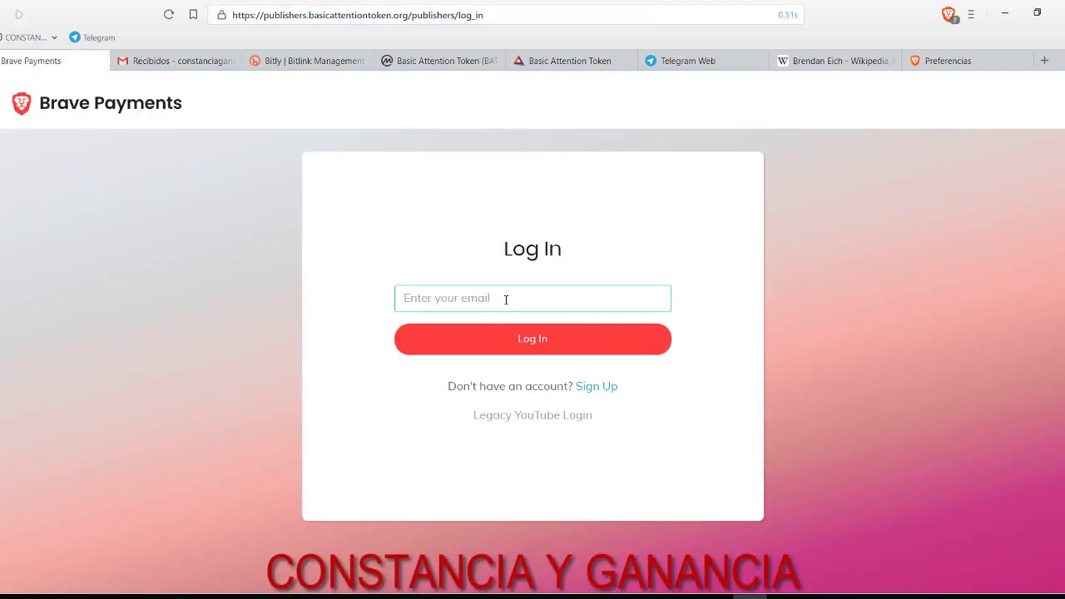
{"action": "left_click", "coordinate": [505, 299]}
{"action": "type", "text": "te"}
{"action": "key", "text": "BackSpace"}
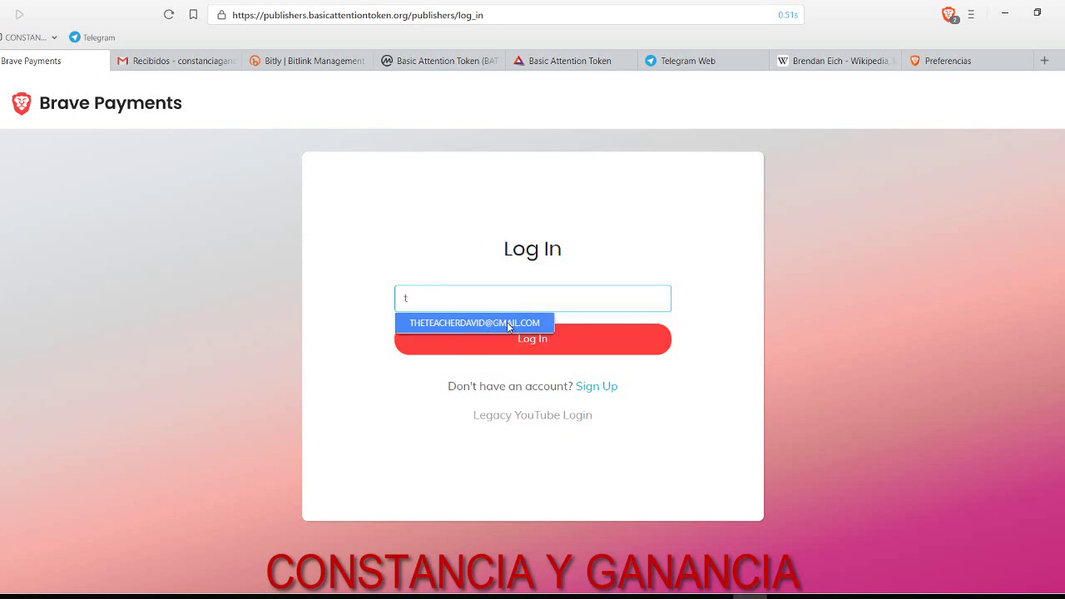
{"action": "left_click", "coordinate": [511, 324]}
{"action": "left_click", "coordinate": [552, 348]}
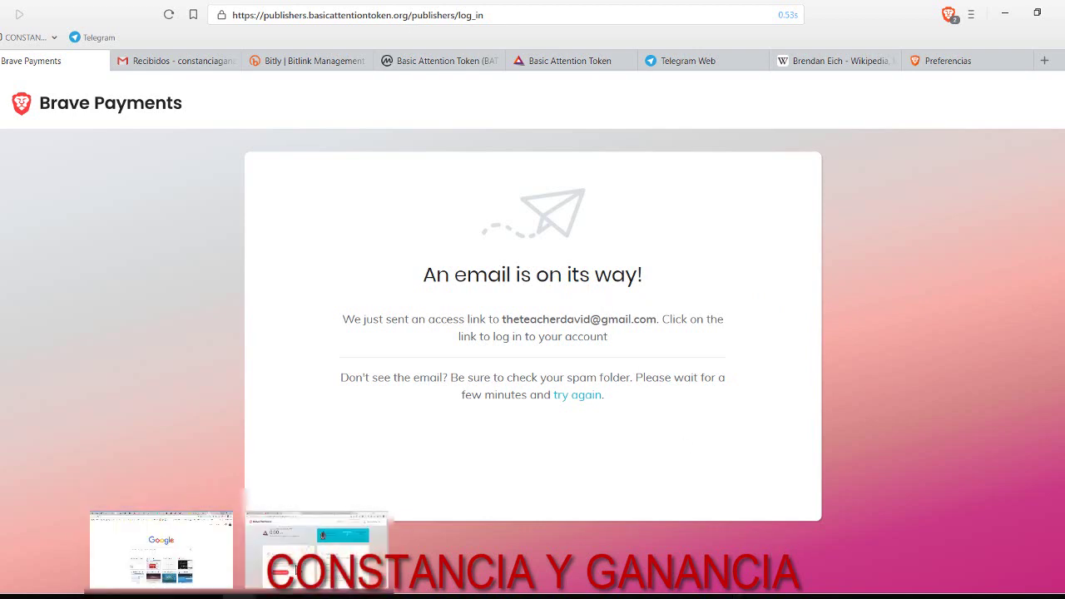
{"action": "left_click", "coordinate": [321, 537]}
{"action": "left_click", "coordinate": [34, 34]}
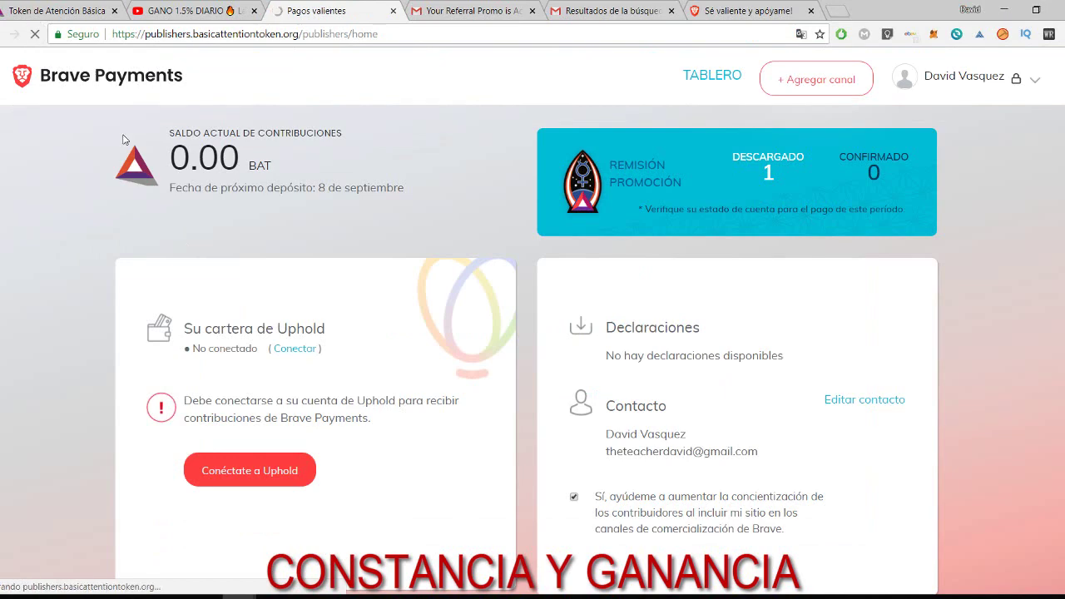
- Rerun the 'brave payments' Gmail search, open the newest Log In email, and bring up its login link's menu
{"action": "left_click", "coordinate": [468, 11]}
{"action": "left_click", "coordinate": [603, 11]}
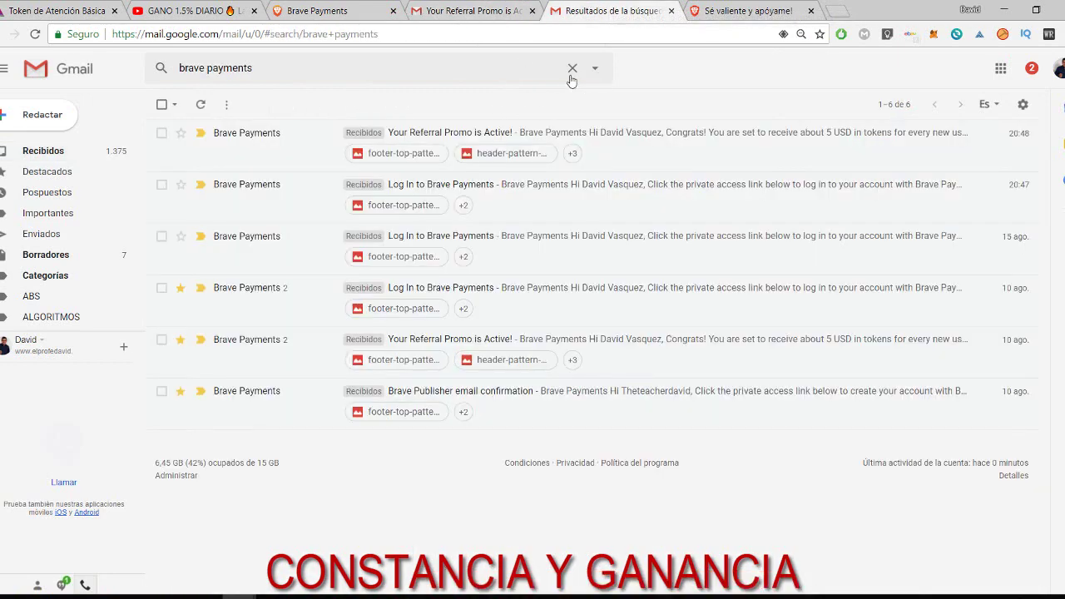
{"action": "left_click", "coordinate": [477, 78]}
{"action": "key", "text": "Return"}
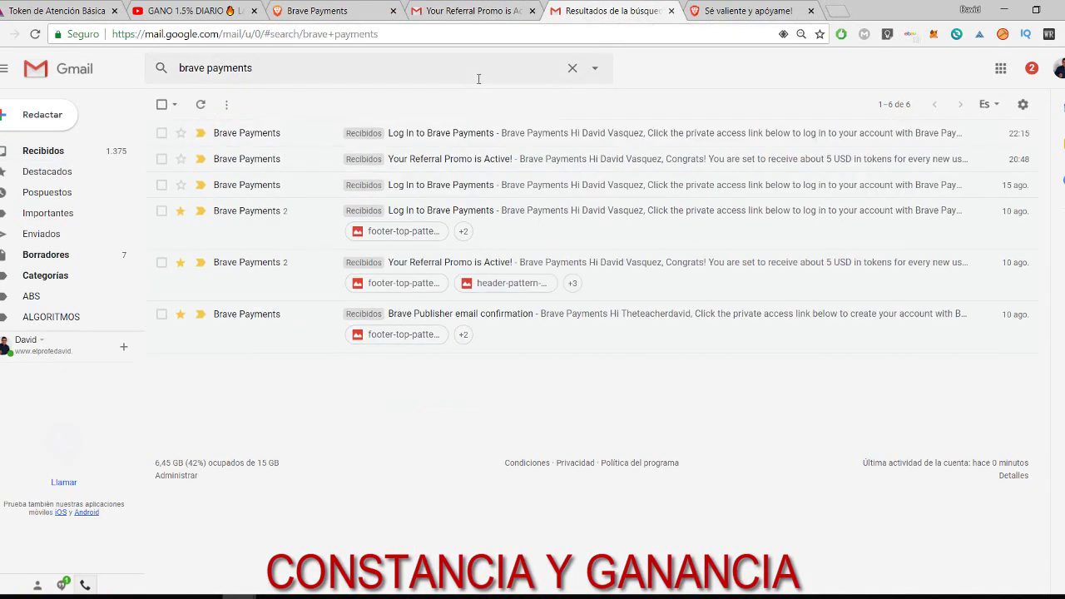
{"action": "left_click", "coordinate": [363, 78]}
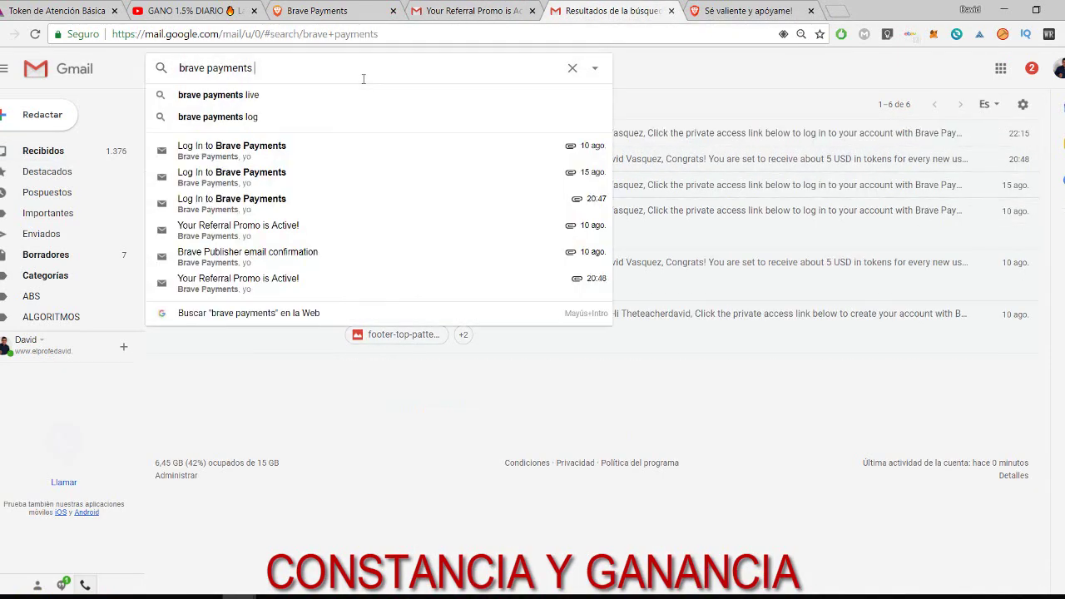
{"action": "key", "text": "Return"}
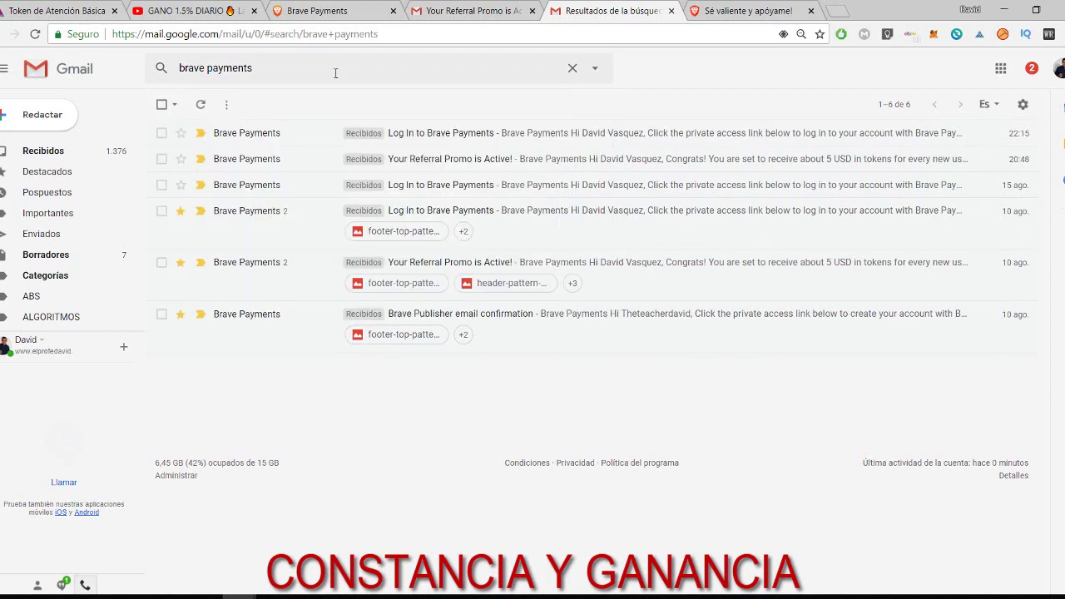
{"action": "left_click", "coordinate": [268, 155]}
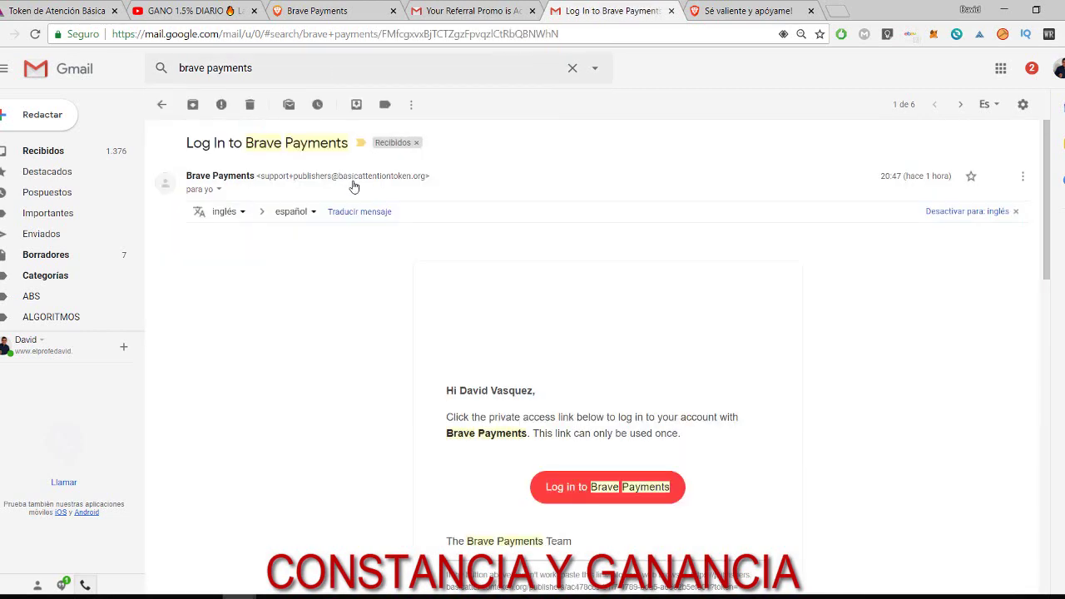
{"action": "right_click", "coordinate": [632, 495]}
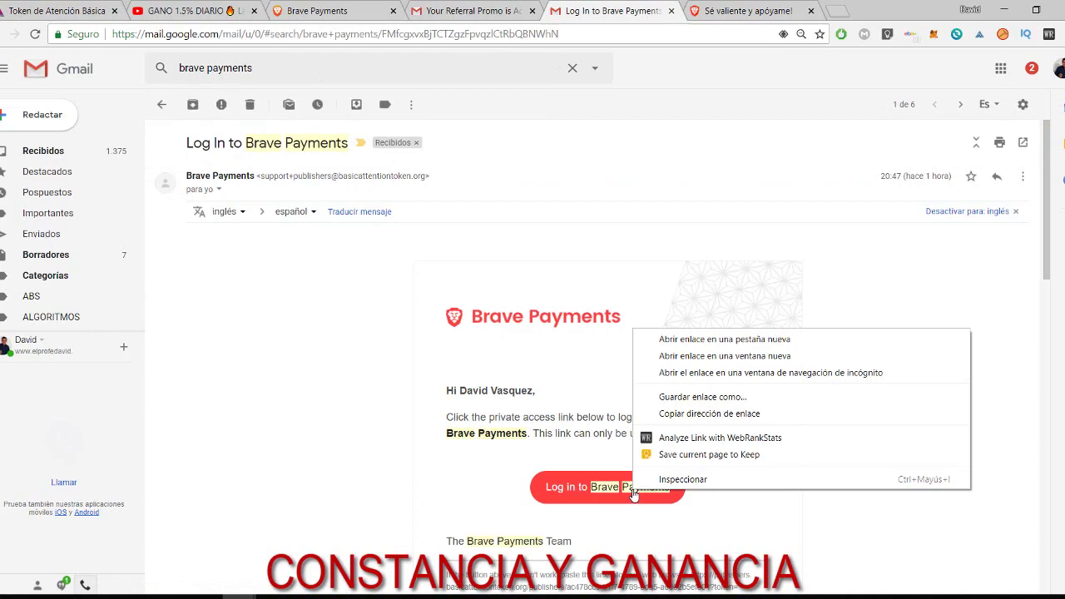
- Copy the emailed login link and load it in Brave's address bar
{"action": "left_click", "coordinate": [727, 412]}
{"action": "key", "text": "alt+Tab"}
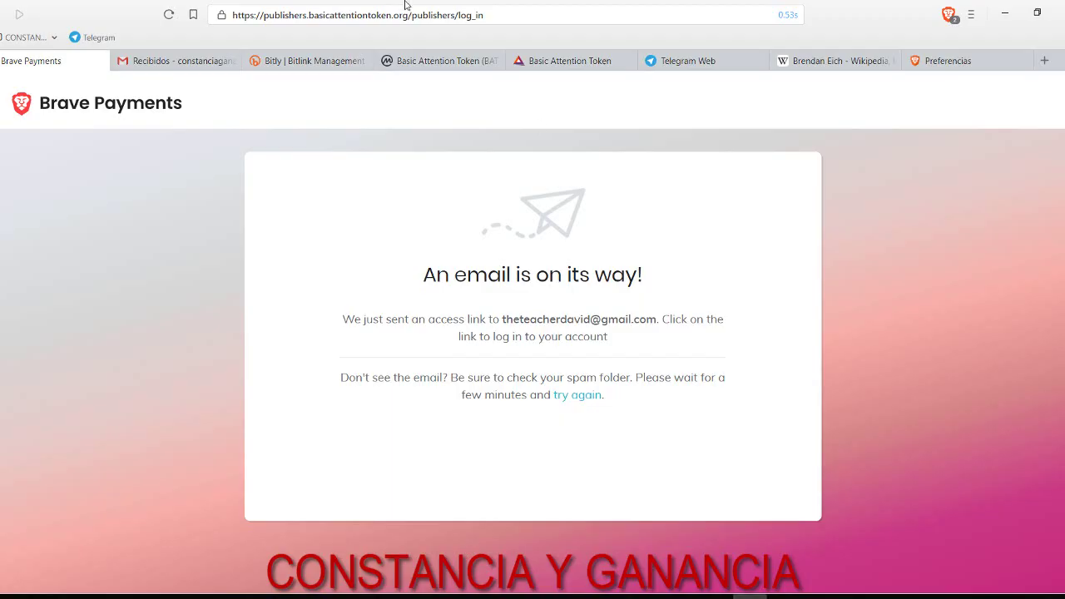
{"action": "left_click", "coordinate": [570, 11]}
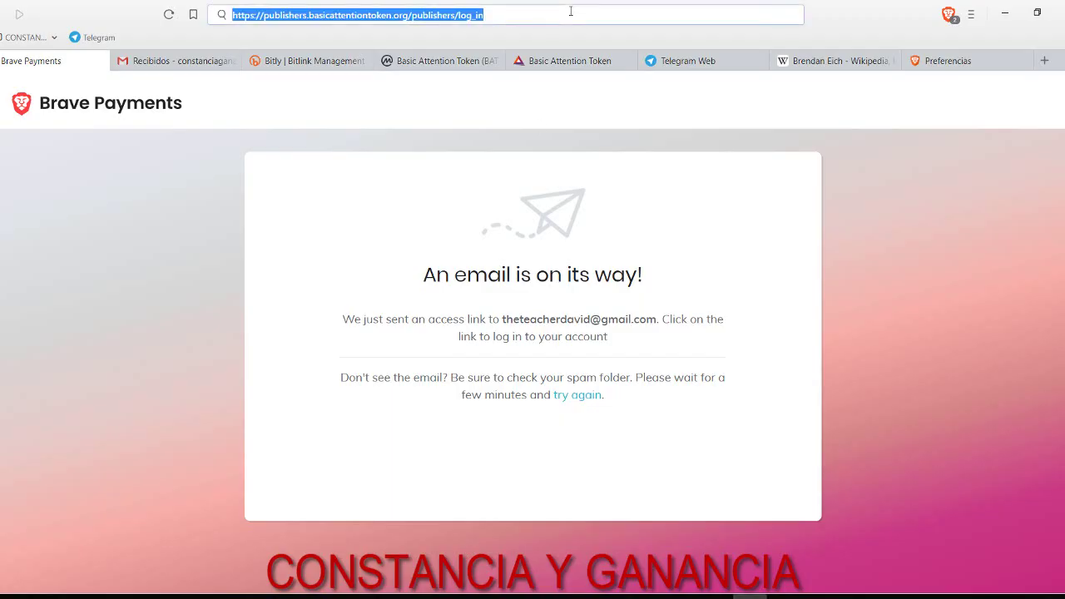
{"action": "key", "text": "ctrl+v"}
{"action": "key", "text": "Return"}
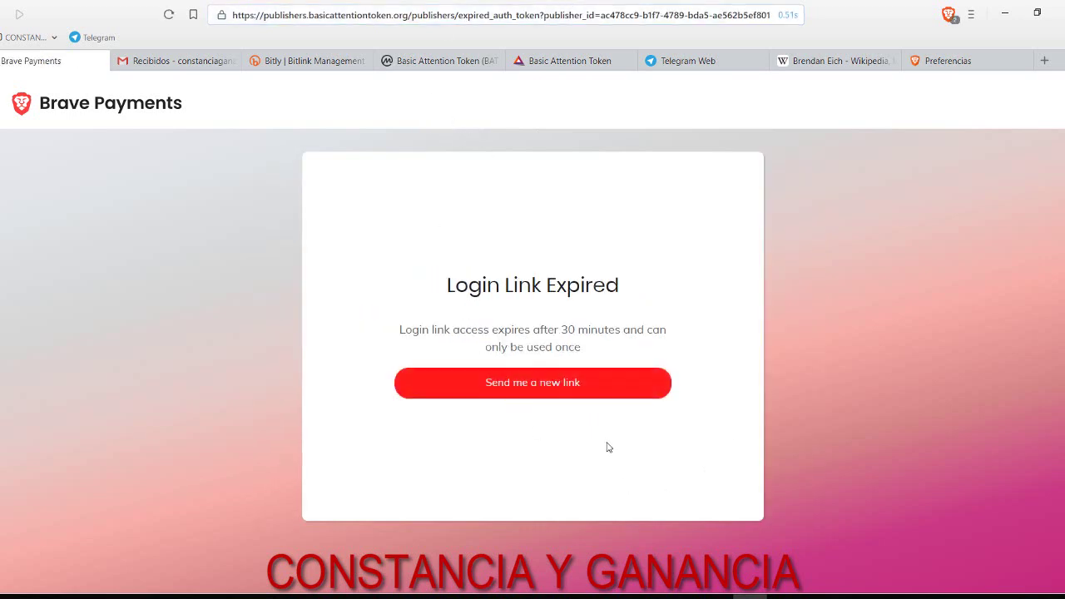
- Recopy the login link from Gmail and load it again in Brave, replacing the expired-link page
{"action": "mouse_move", "coordinate": [748, 596]}
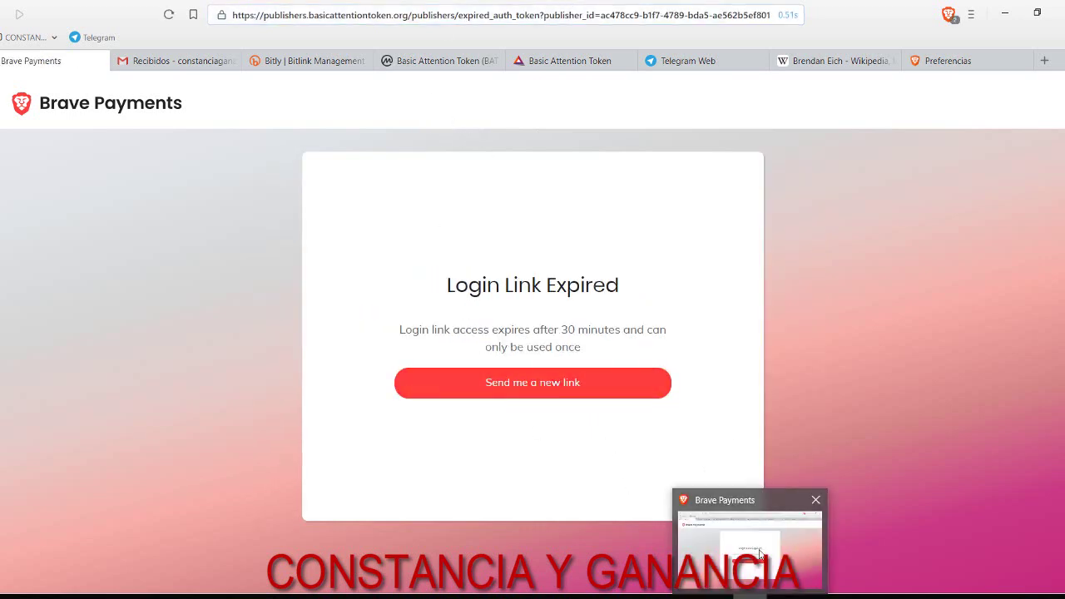
{"action": "mouse_move", "coordinate": [239, 596]}
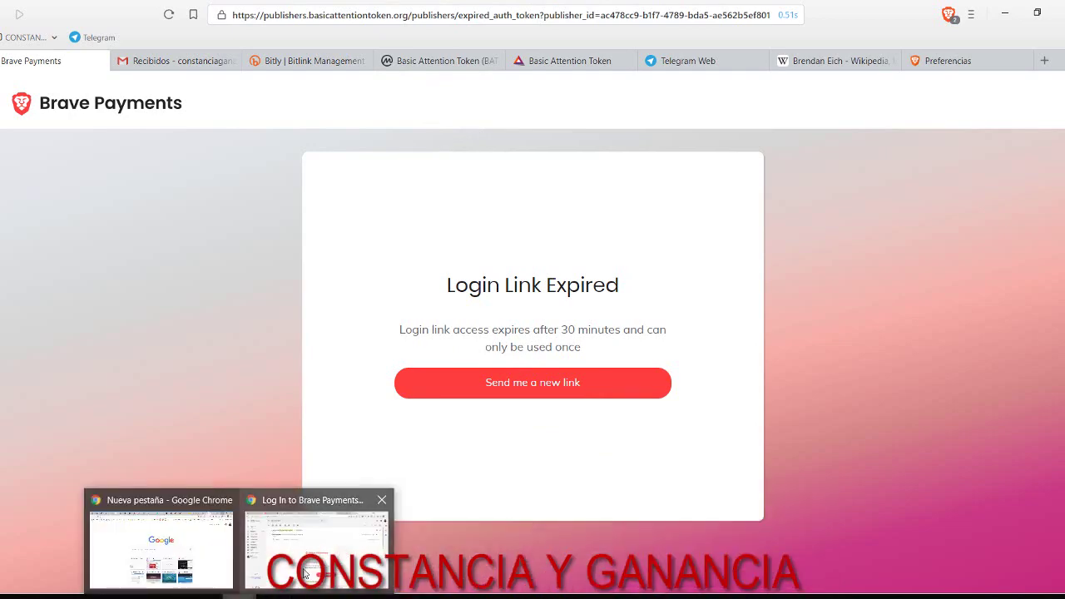
{"action": "left_click", "coordinate": [316, 541]}
{"action": "scroll", "coordinate": [345, 385], "scroll_direction": "down", "scroll_amount": 5}
{"action": "scroll", "coordinate": [356, 401], "scroll_direction": "up", "scroll_amount": 5}
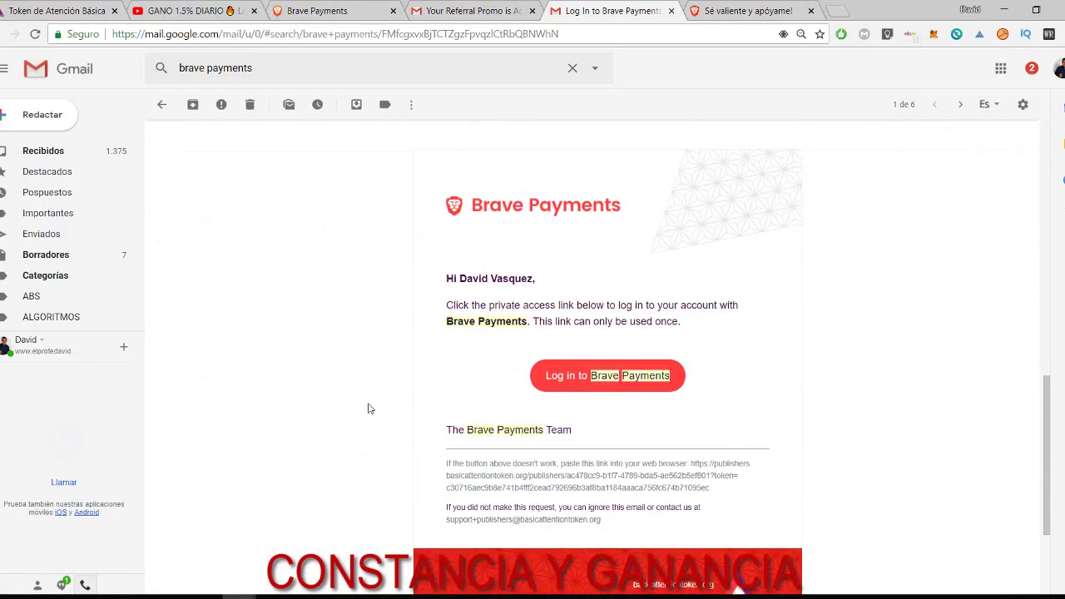
{"action": "scroll", "coordinate": [368, 408], "scroll_direction": "down", "scroll_amount": 2}
{"action": "right_click", "coordinate": [613, 281]}
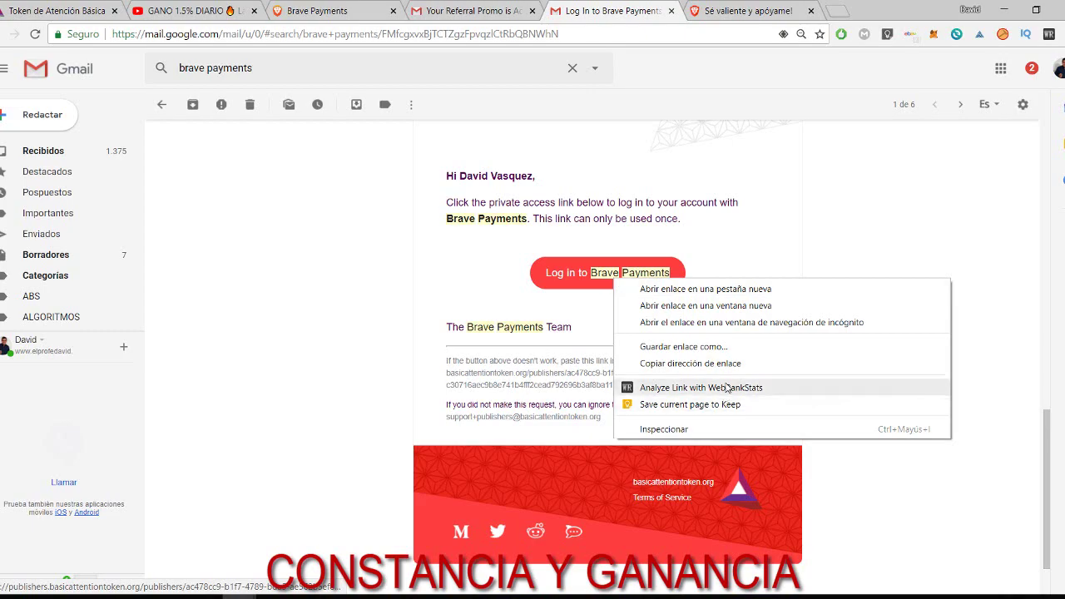
{"action": "left_click", "coordinate": [689, 363]}
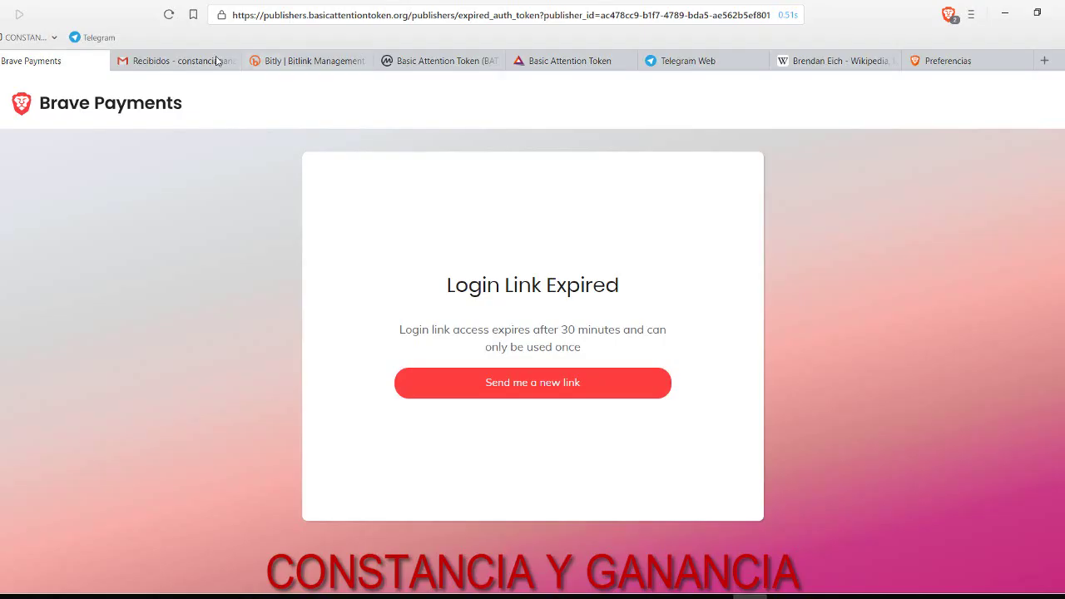
{"action": "left_click", "coordinate": [389, 12]}
{"action": "key", "text": "ctrl+v"}
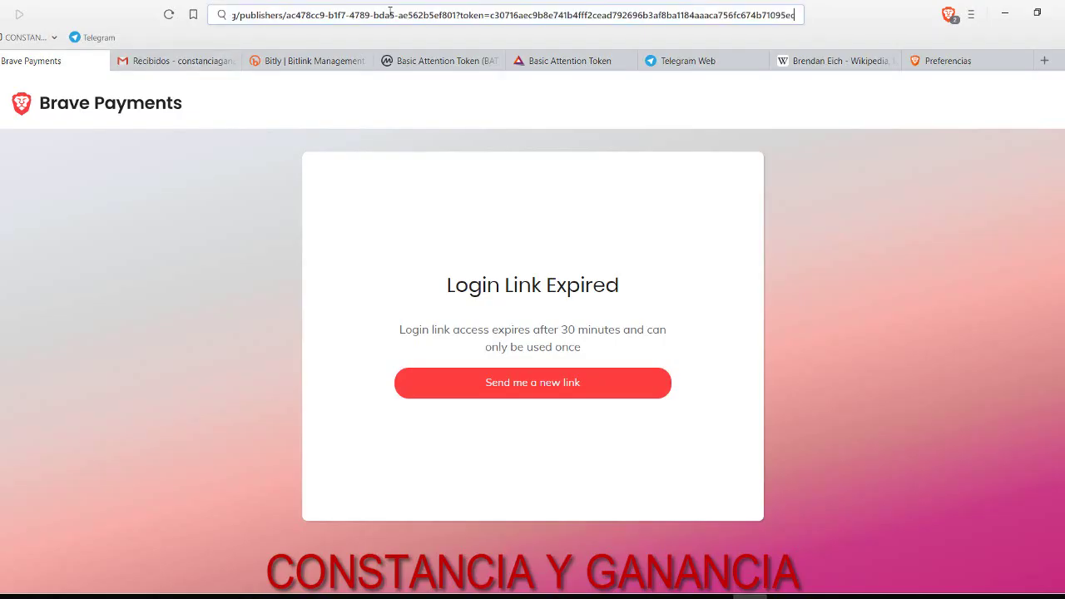
{"action": "key", "text": "Return"}
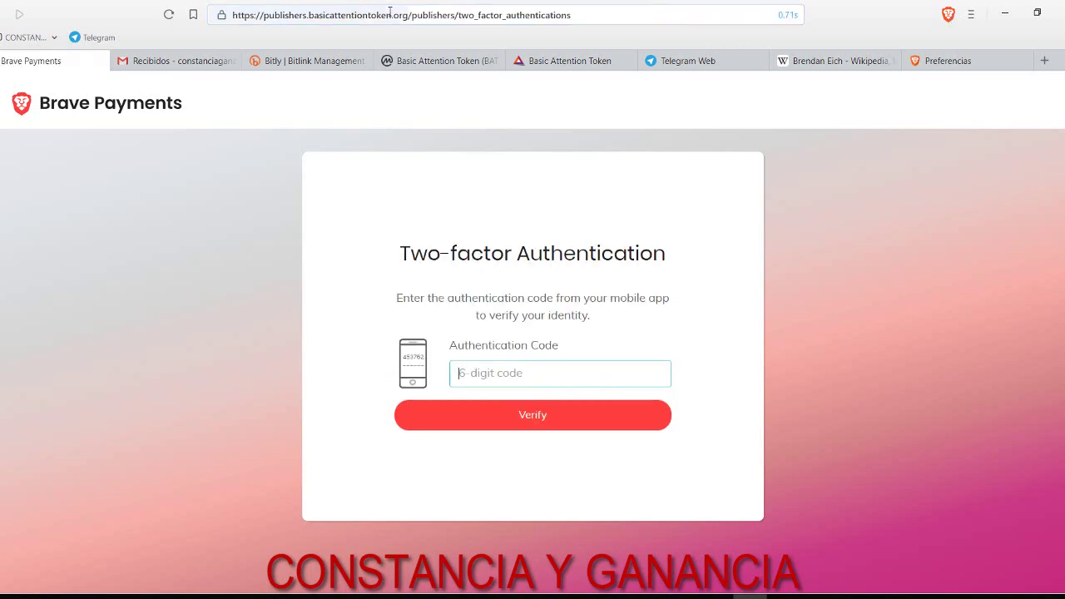
- Enter the 6-digit authenticator code, retrying after the invalid-code errors, and verify to sign in
{"action": "left_click", "coordinate": [549, 378]}
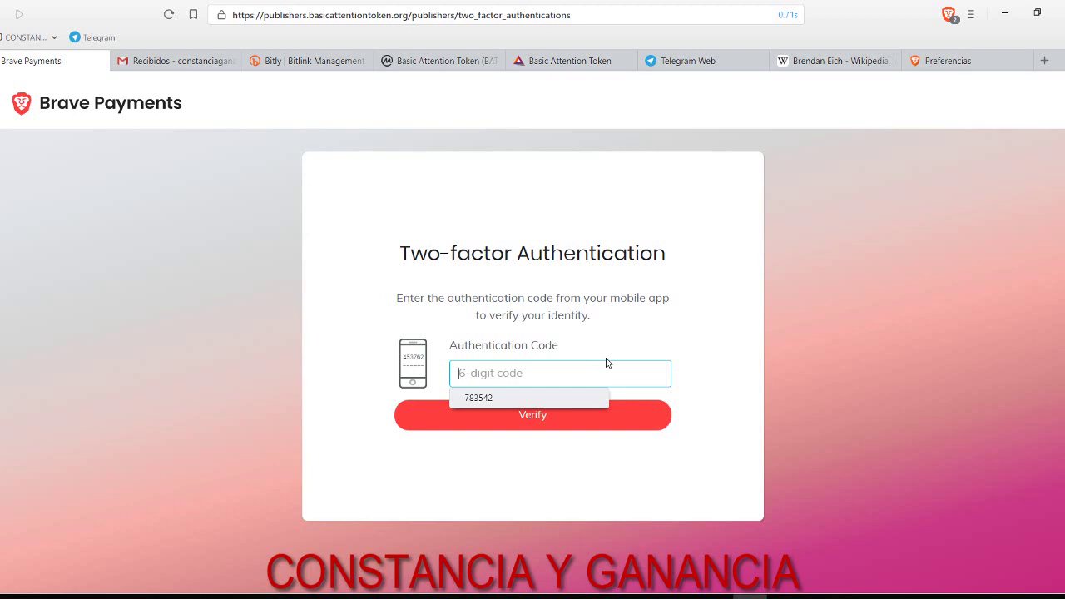
{"action": "key", "text": "BackSpace"}
{"action": "key", "text": "BackSpace"}
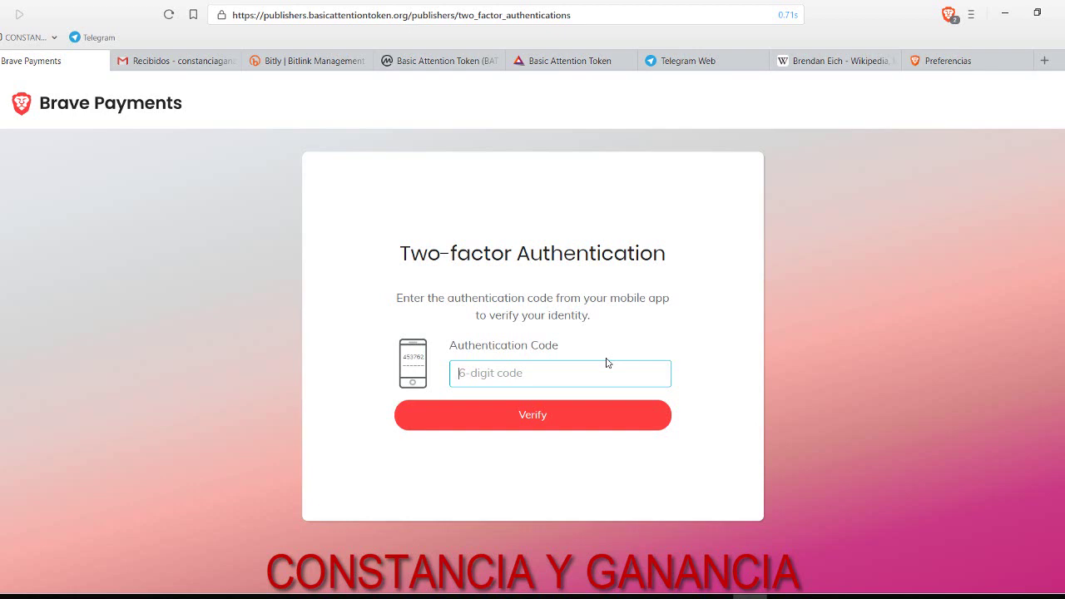
{"action": "key", "text": "Return"}
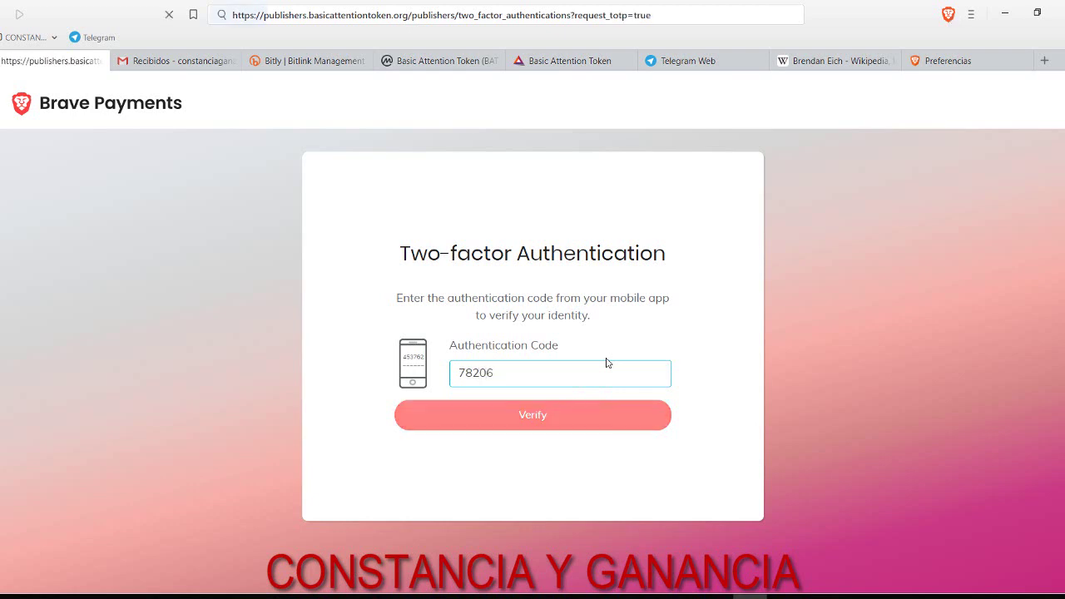
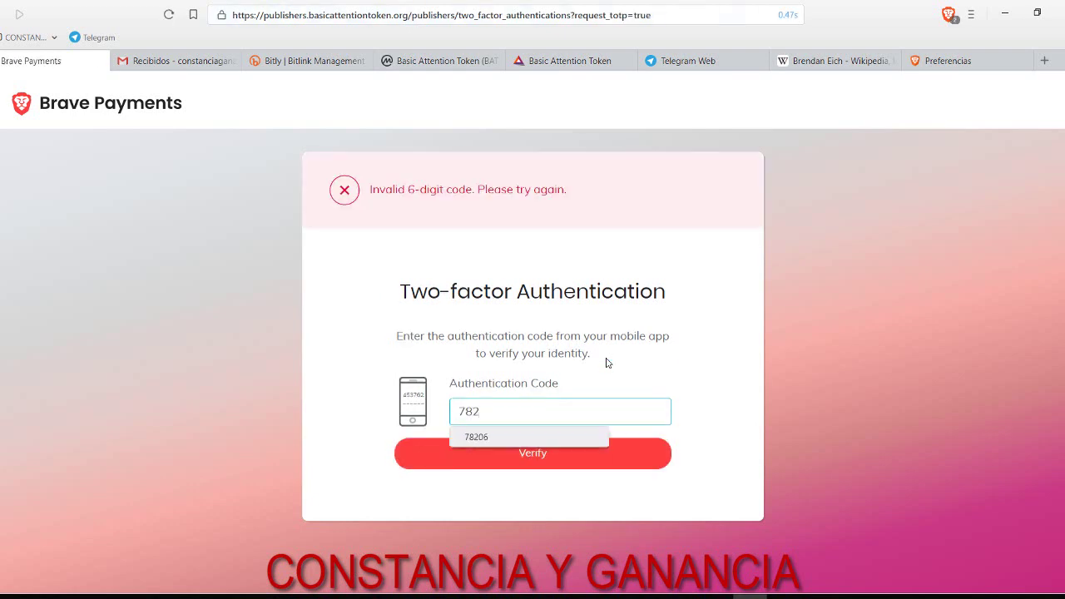
{"action": "key", "text": "Return"}
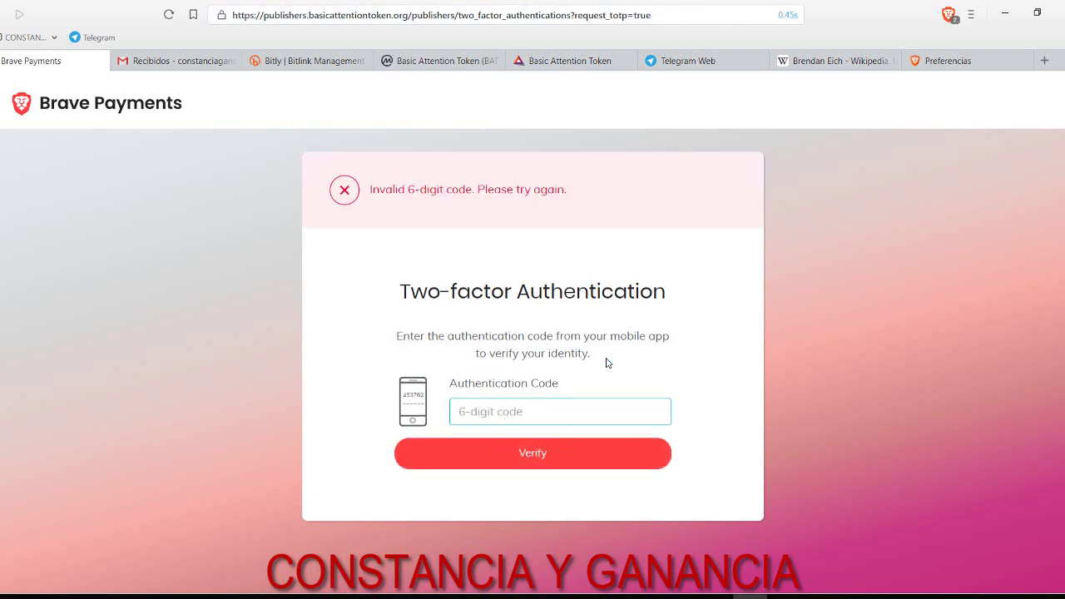
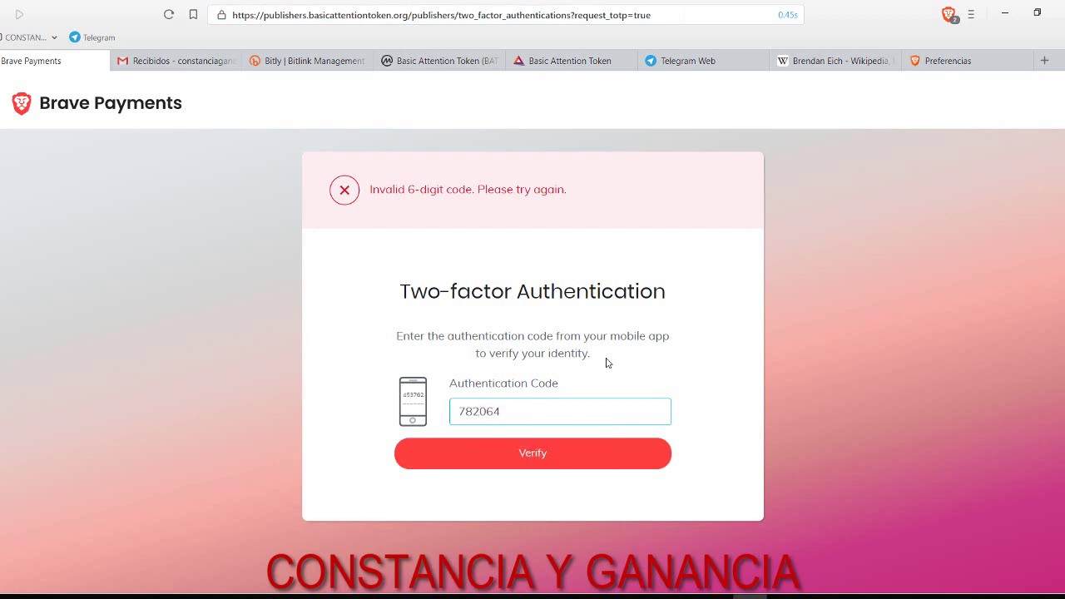
{"action": "left_click", "coordinate": [525, 454]}
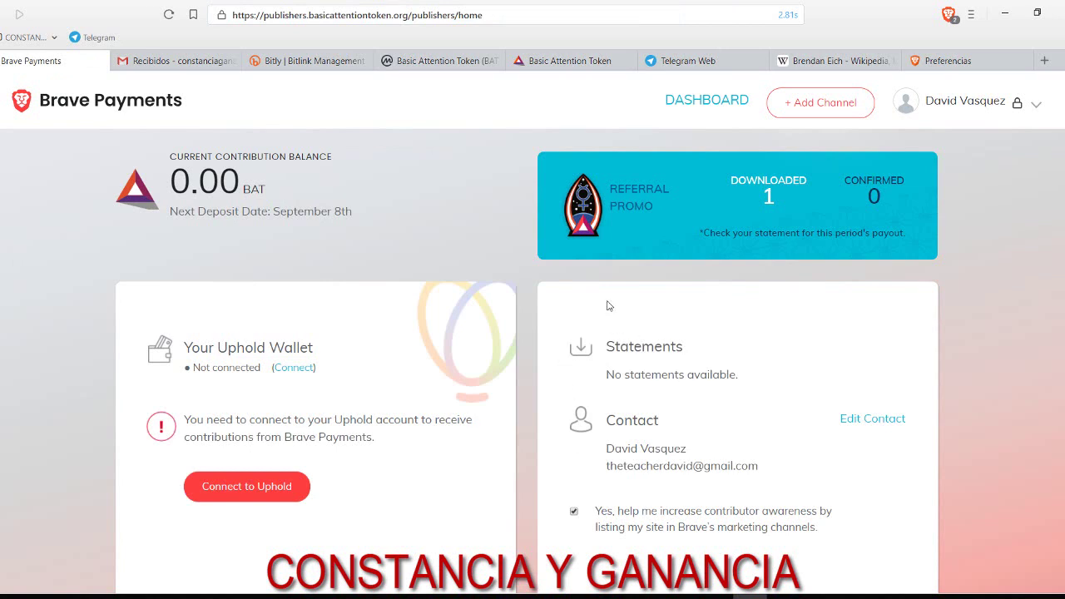
- Scroll down the dashboard and open the Add Channel dialog, then close it without adding a channel
{"action": "scroll", "coordinate": [541, 322], "scroll_direction": "down", "scroll_amount": 1}
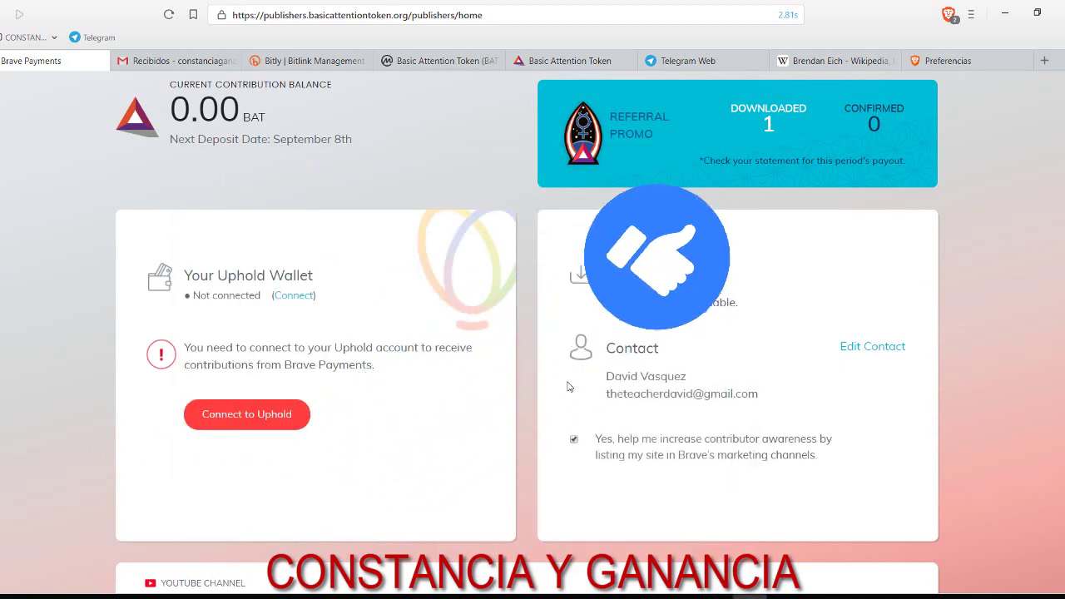
{"action": "scroll", "coordinate": [568, 386], "scroll_direction": "down", "scroll_amount": 4}
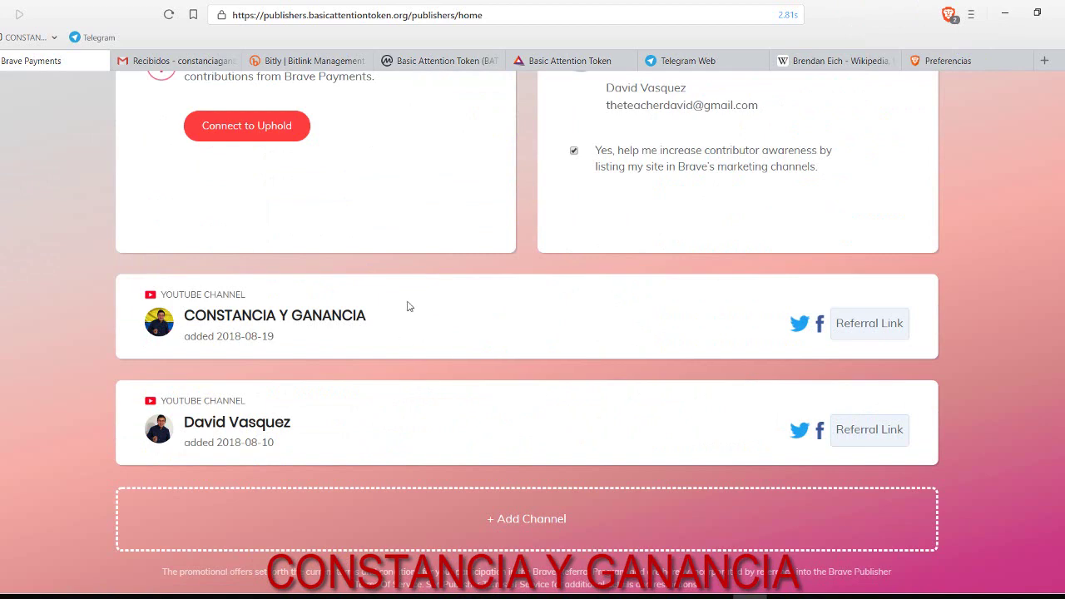
{"action": "left_click", "coordinate": [545, 522]}
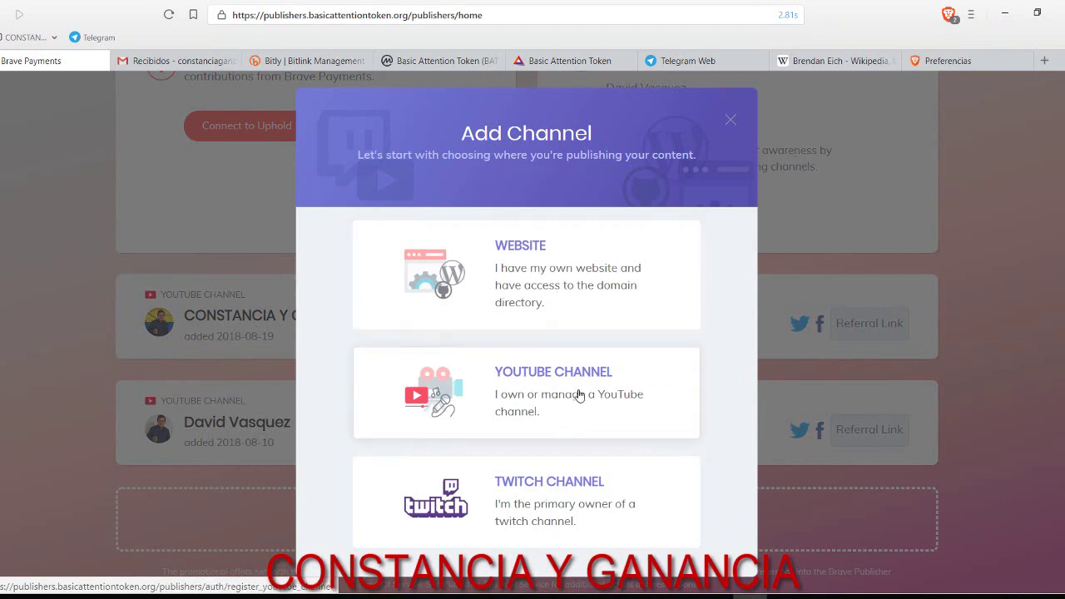
{"action": "scroll", "coordinate": [557, 424], "scroll_direction": "down", "scroll_amount": 1}
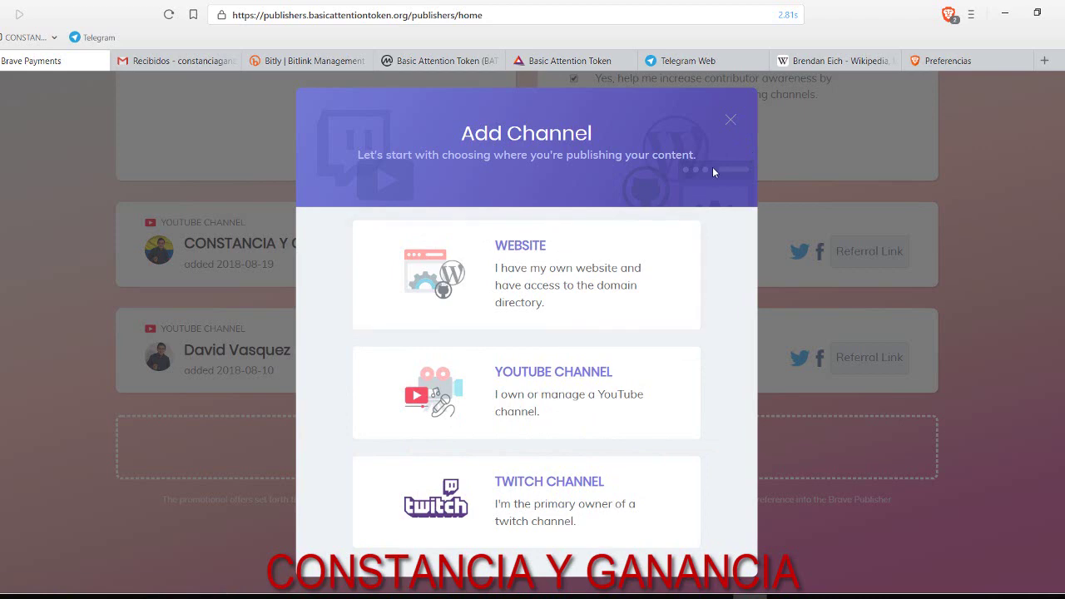
{"action": "left_click", "coordinate": [731, 121]}
- Reveal the CONSTANCIA Y GANANCIA card's referral link and copy it
{"action": "scroll", "coordinate": [656, 275], "scroll_direction": "up", "scroll_amount": 2}
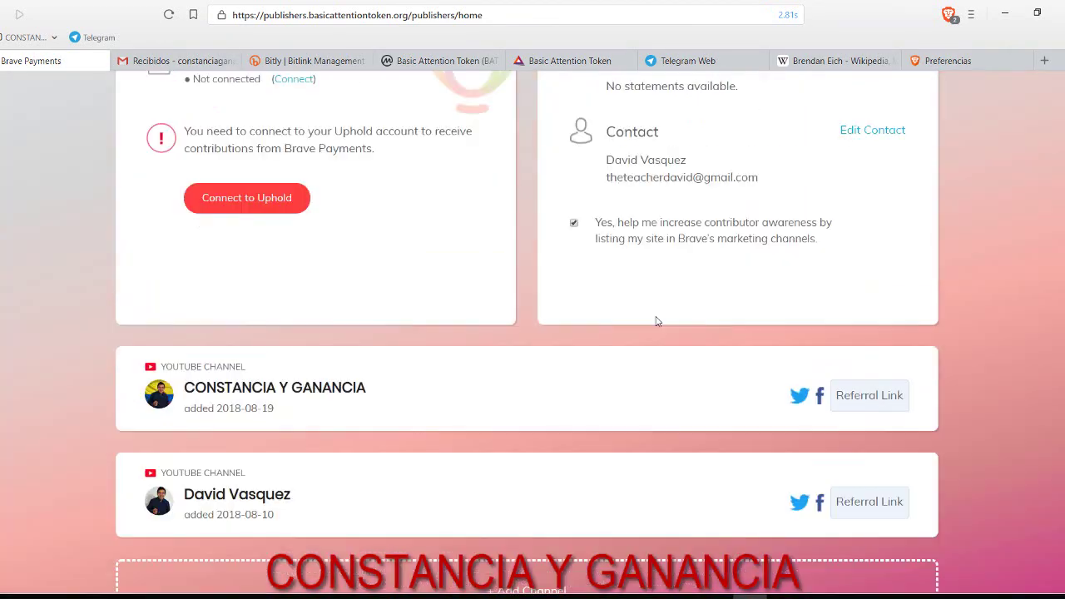
{"action": "scroll", "coordinate": [746, 389], "scroll_direction": "down", "scroll_amount": 1}
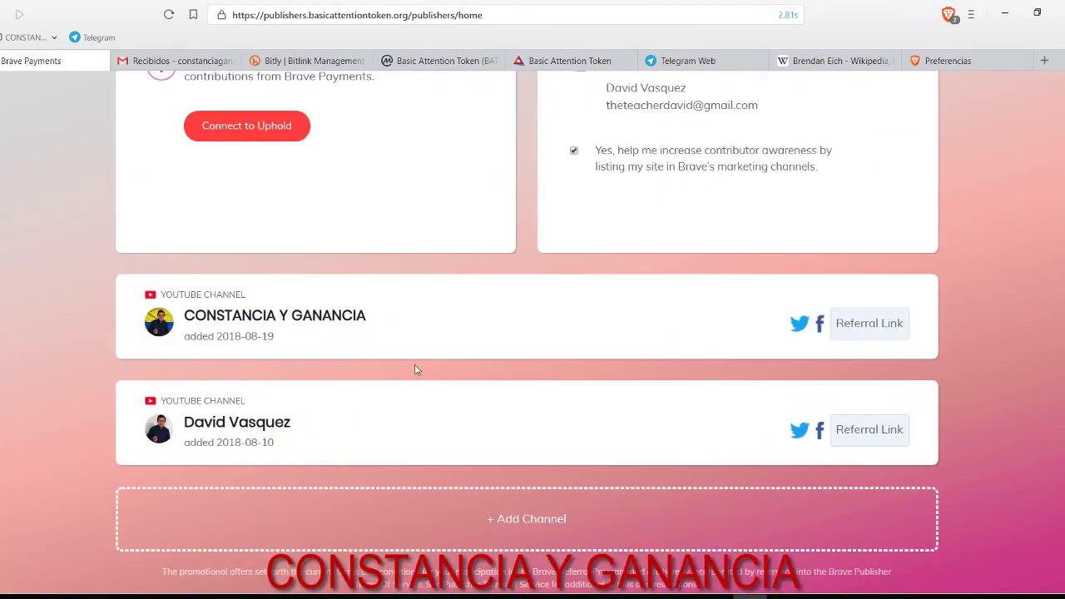
{"action": "left_click", "coordinate": [869, 333]}
{"action": "left_click", "coordinate": [891, 326]}
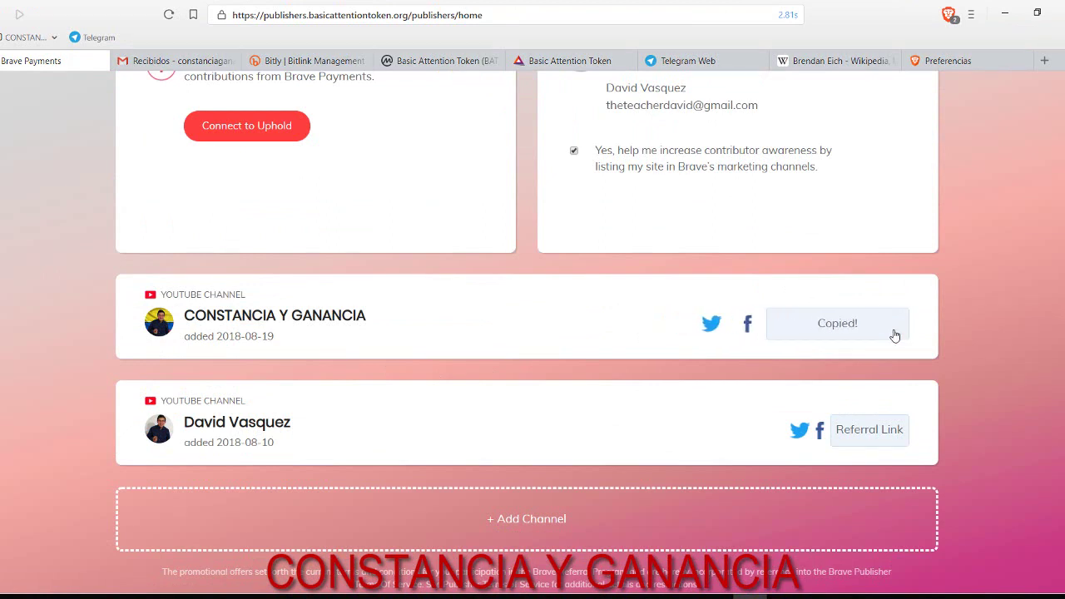
{"action": "left_click", "coordinate": [1047, 62]}
{"action": "key", "text": "ctrl+v"}
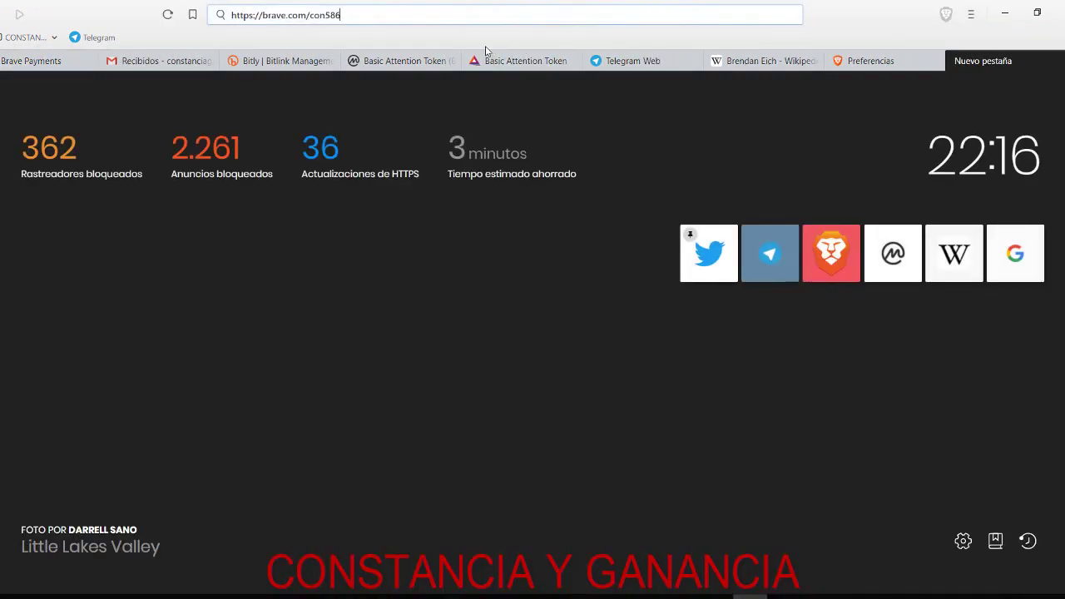
{"action": "key", "text": "Return"}
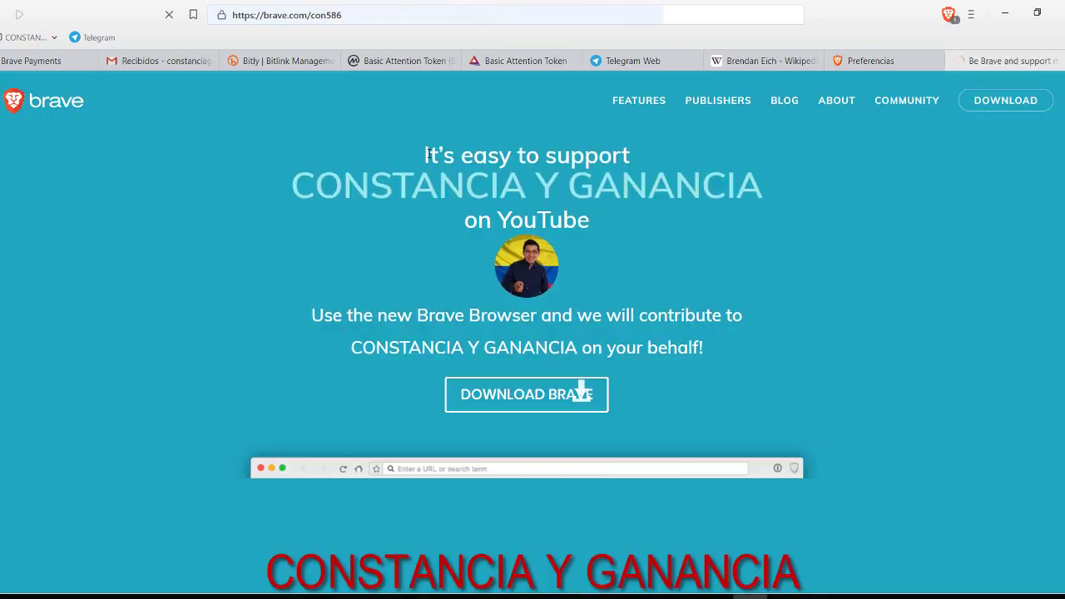
{"action": "left_click_drag", "start_coordinate": [269, 188], "coordinate": [814, 196]}
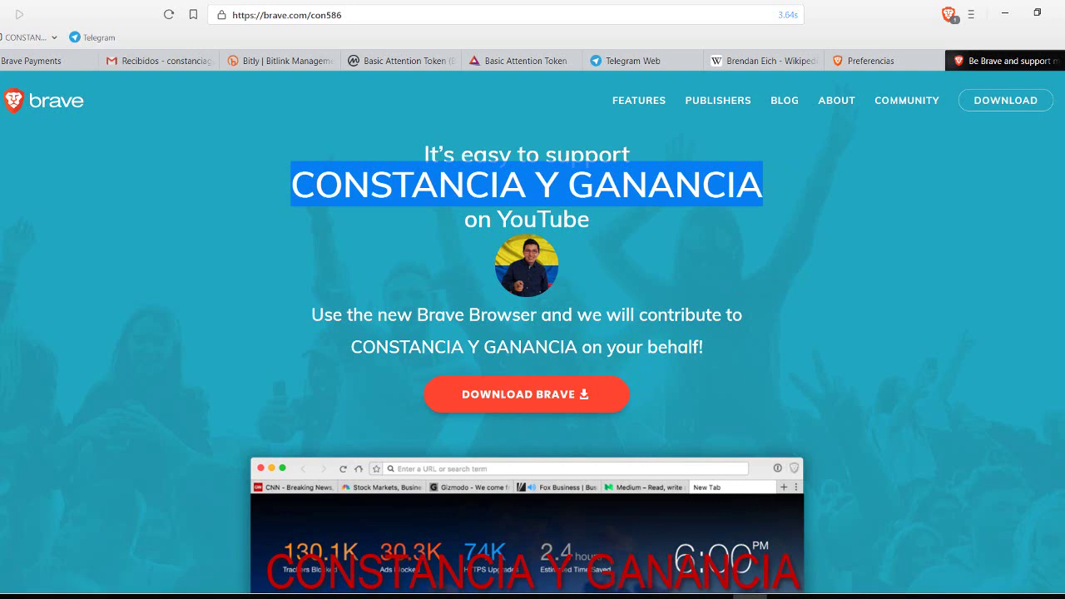
{"action": "left_click", "coordinate": [1054, 62]}
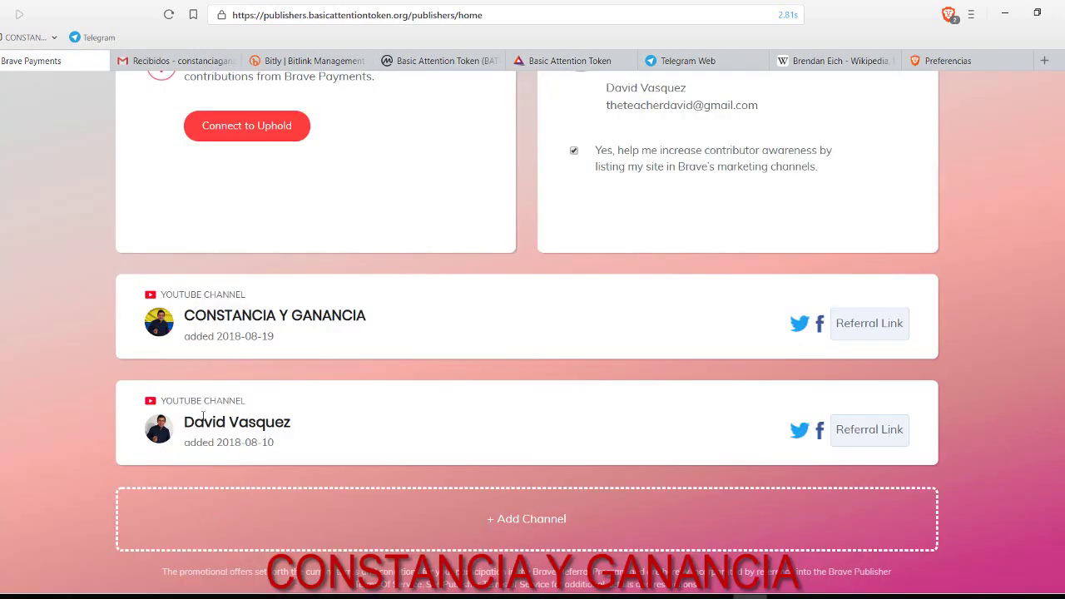
- Highlight the channel names on the dashboard, then bring the Chrome login-email window forward
{"action": "left_click_drag", "start_coordinate": [304, 428], "coordinate": [185, 423]}
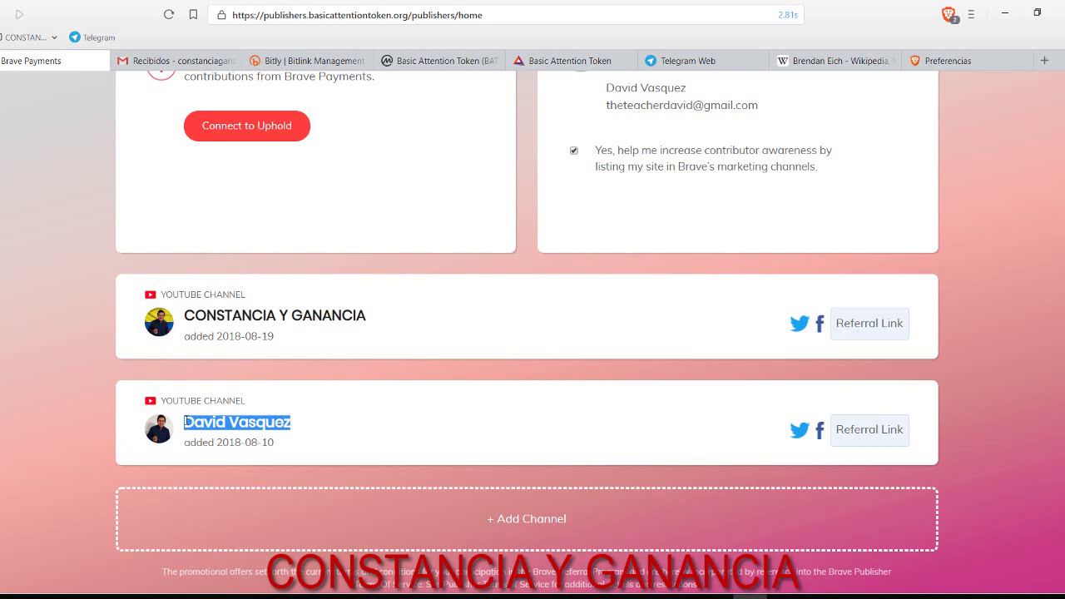
{"action": "left_click_drag", "start_coordinate": [180, 321], "coordinate": [421, 327]}
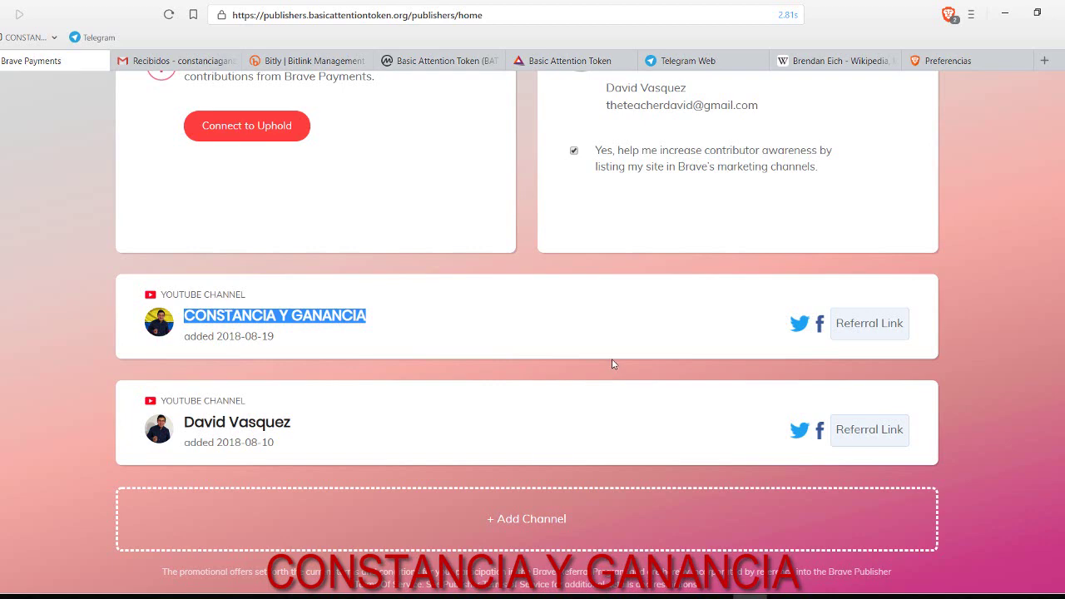
{"action": "mouse_move", "coordinate": [311, 582]}
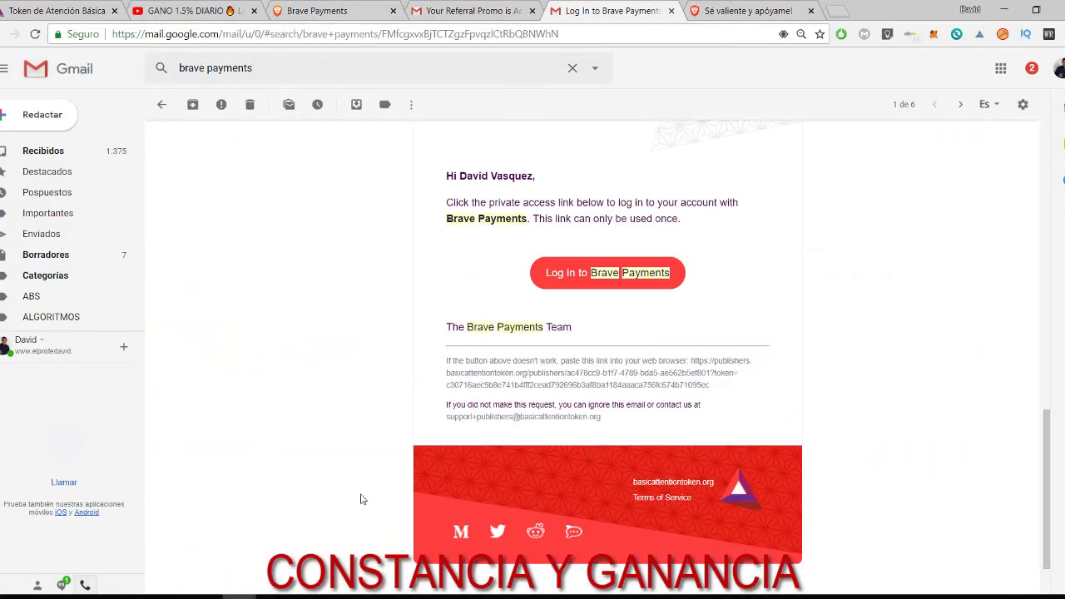
{"action": "left_click", "coordinate": [293, 568]}
- Open the Your Referral Promo is Active! email, translate it to Spanish, and highlight the 5 dollars per new user phrase
{"action": "scroll", "coordinate": [444, 385], "scroll_direction": "up", "scroll_amount": 3}
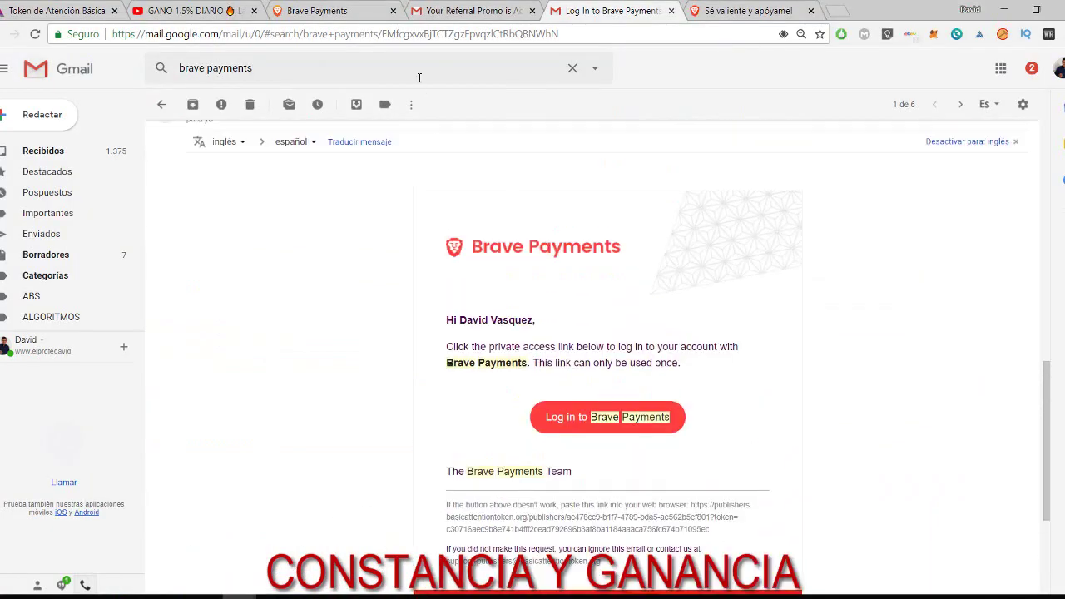
{"action": "left_click", "coordinate": [437, 15]}
{"action": "scroll", "coordinate": [468, 329], "scroll_direction": "up", "scroll_amount": 3}
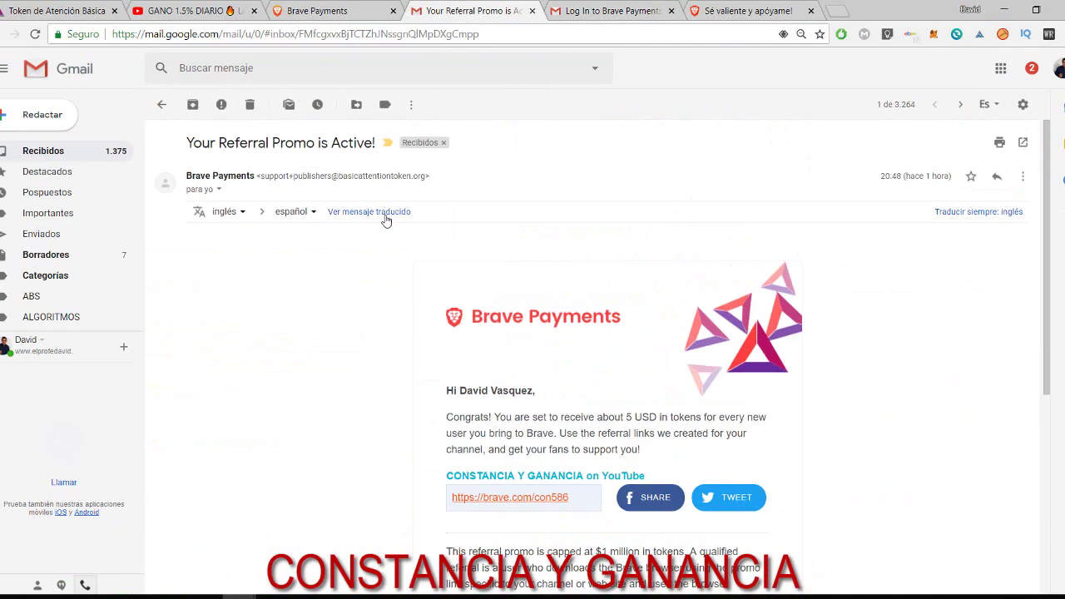
{"action": "left_click", "coordinate": [384, 213]}
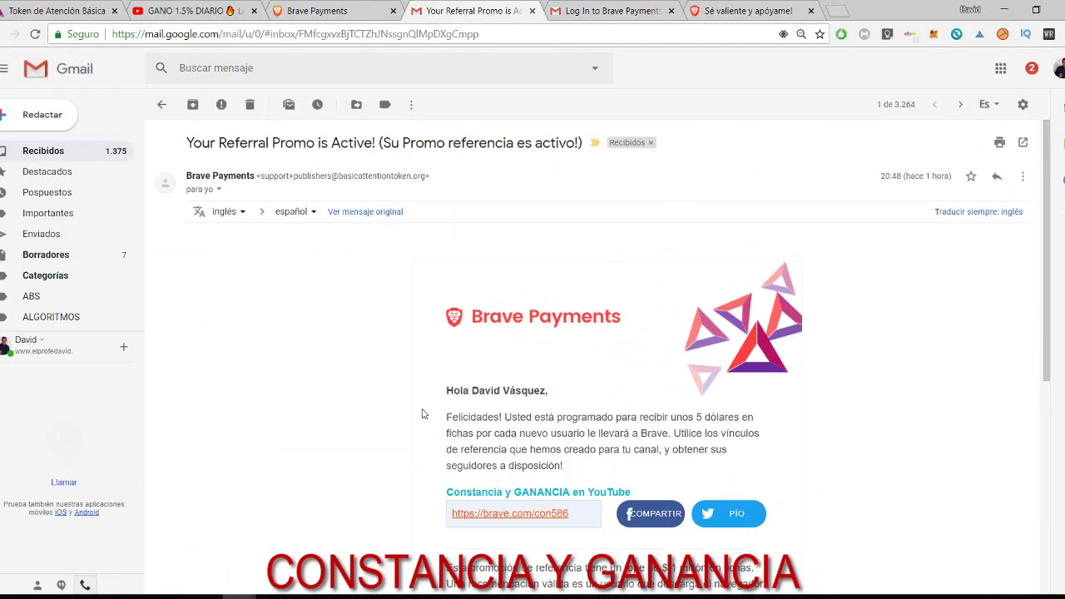
{"action": "scroll", "coordinate": [459, 424], "scroll_direction": "down", "scroll_amount": 2}
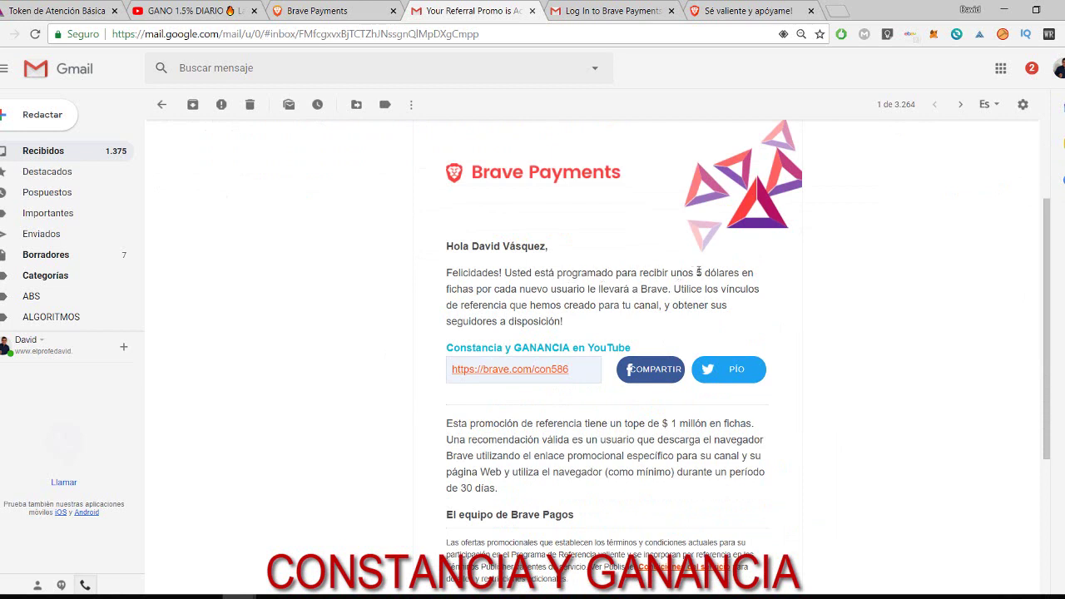
{"action": "left_click_drag", "start_coordinate": [699, 272], "coordinate": [672, 288]}
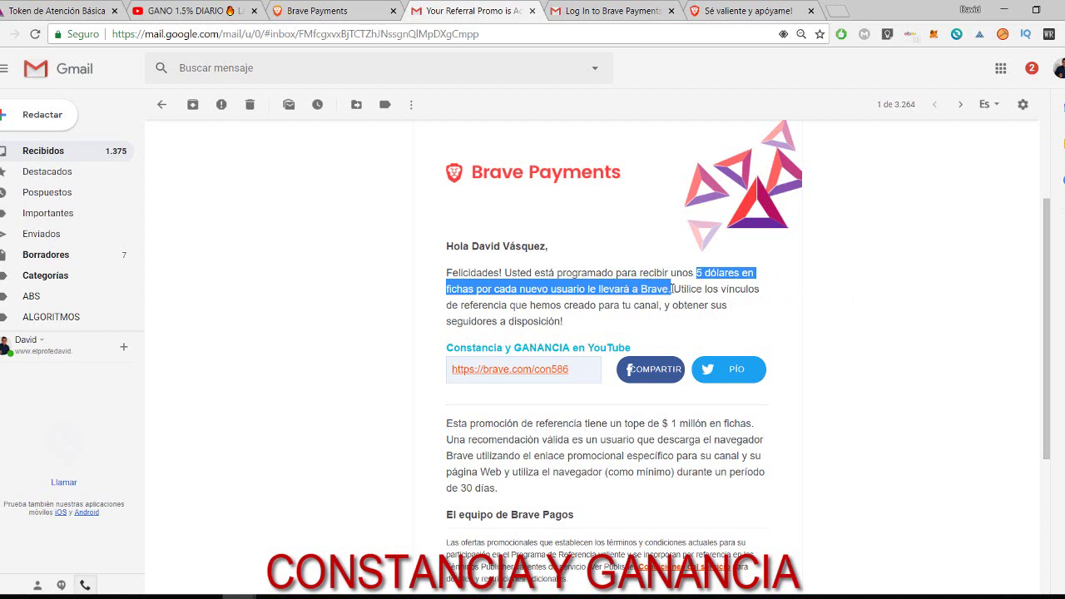
- Highlight the channel referral links, $ 1 millón promotion cap and 30-day usage requirement in the translated email
{"action": "scroll", "coordinate": [534, 221], "scroll_direction": "down", "scroll_amount": 1}
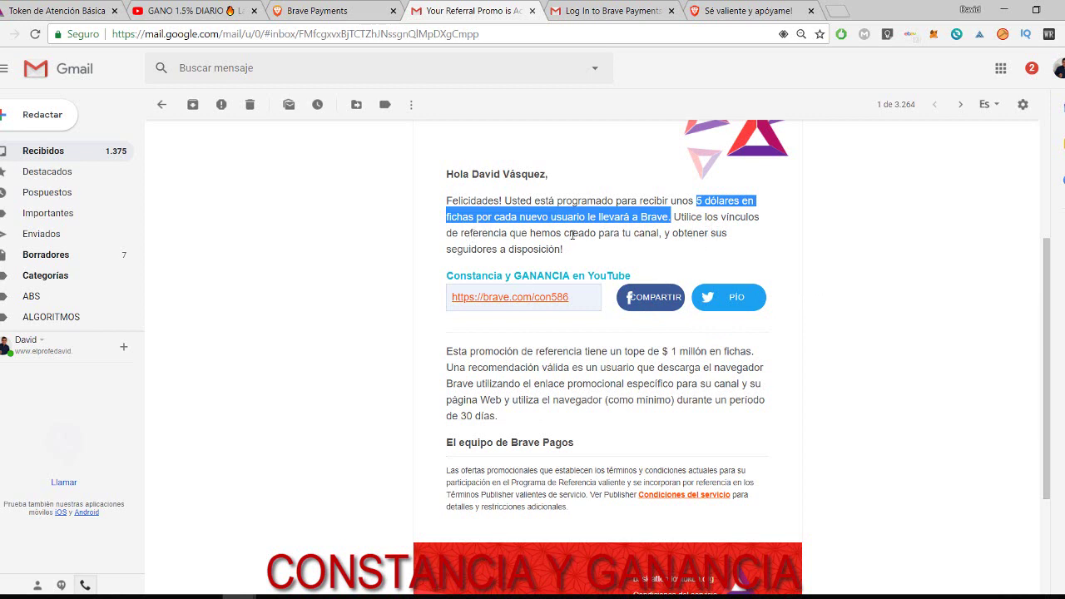
{"action": "left_click_drag", "start_coordinate": [572, 235], "coordinate": [638, 259]}
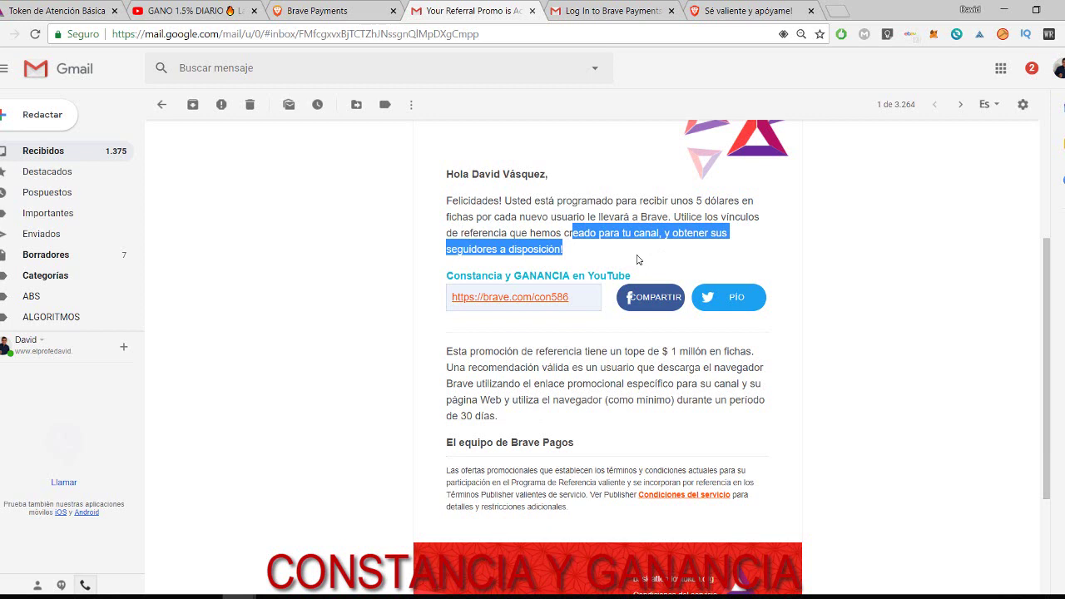
{"action": "left_click", "coordinate": [694, 369]}
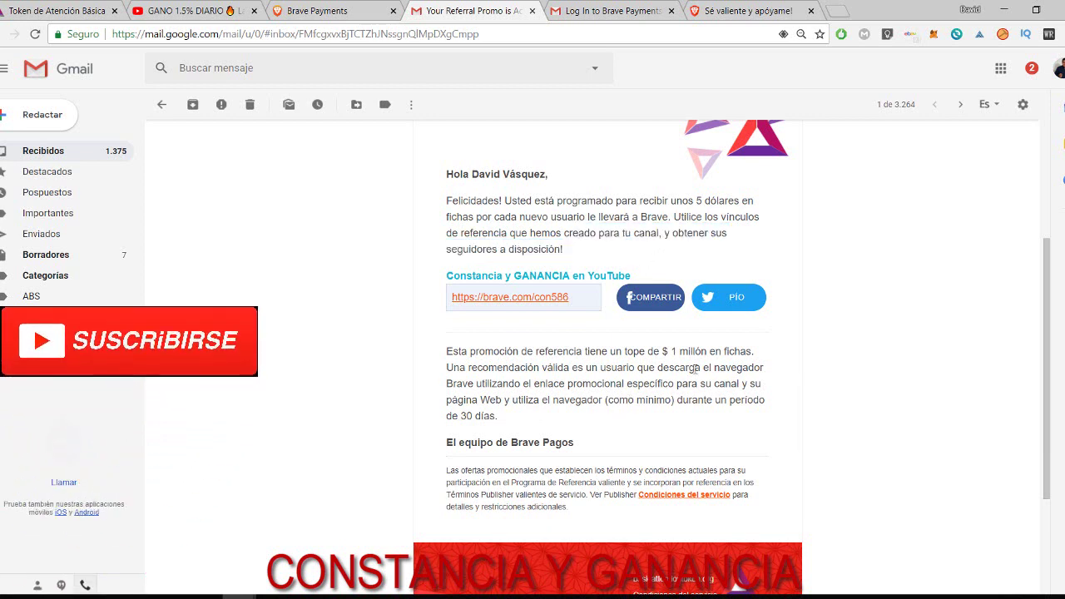
{"action": "left_click_drag", "start_coordinate": [662, 351], "coordinate": [747, 349]}
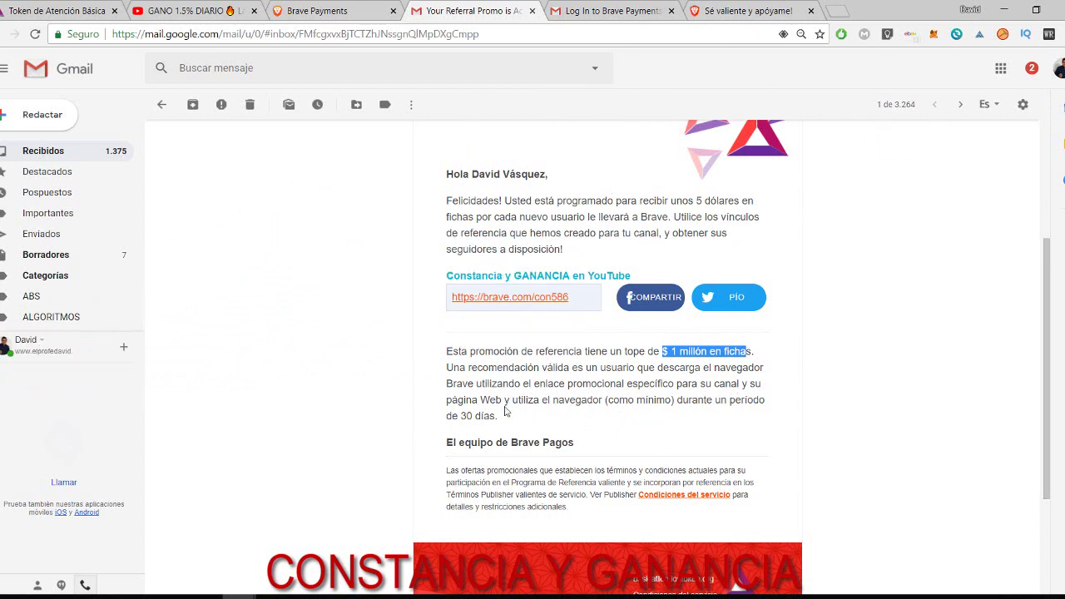
{"action": "left_click_drag", "start_coordinate": [511, 401], "coordinate": [717, 413]}
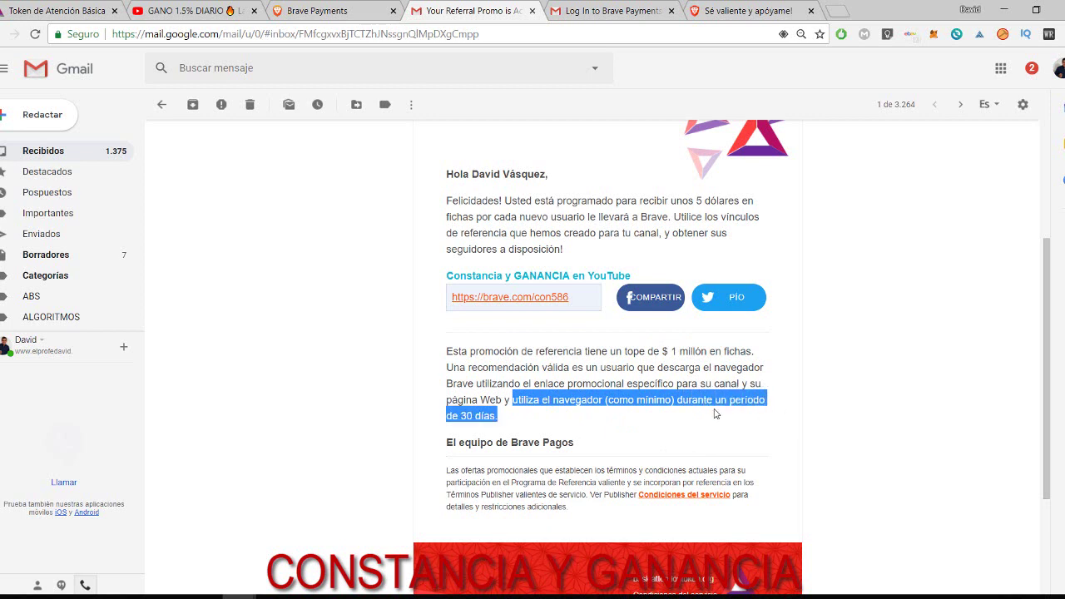
{"action": "left_click", "coordinate": [707, 433]}
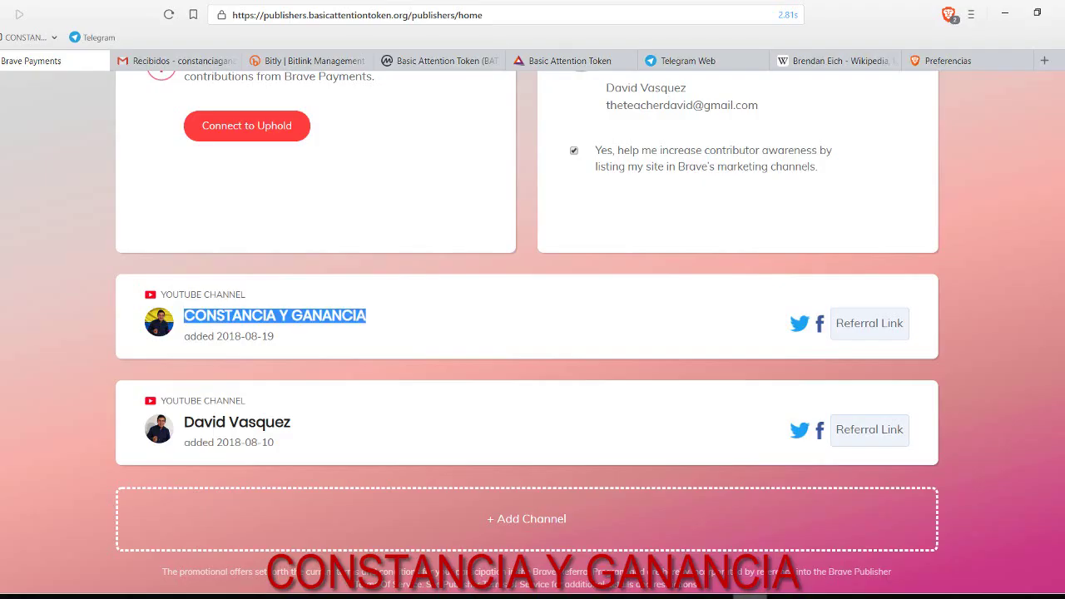
{"action": "scroll", "coordinate": [703, 466], "scroll_direction": "up", "scroll_amount": 5}
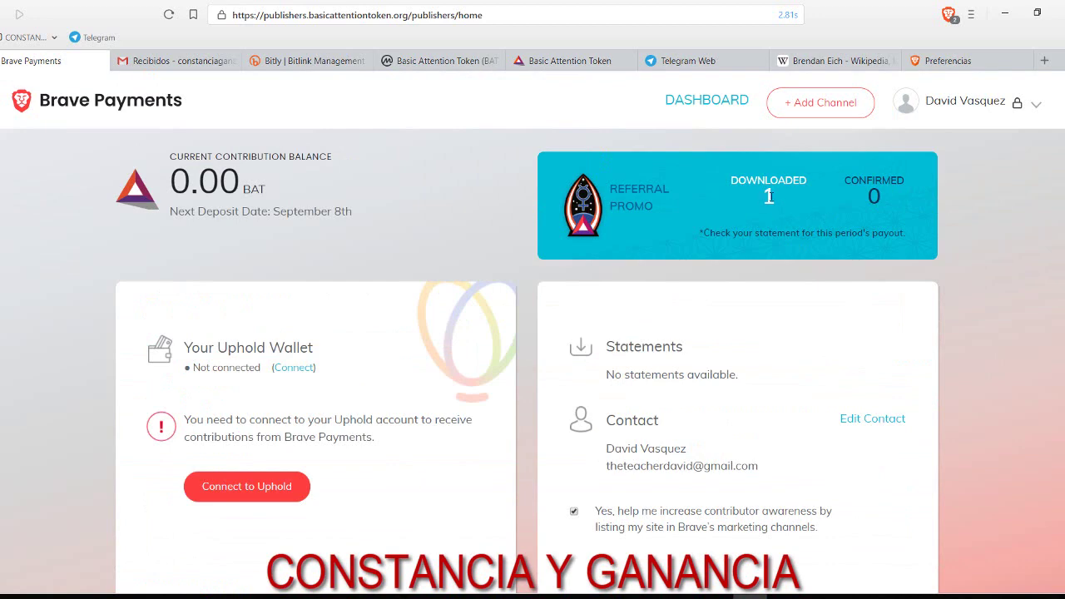
{"action": "scroll", "coordinate": [561, 331], "scroll_direction": "down", "scroll_amount": 1}
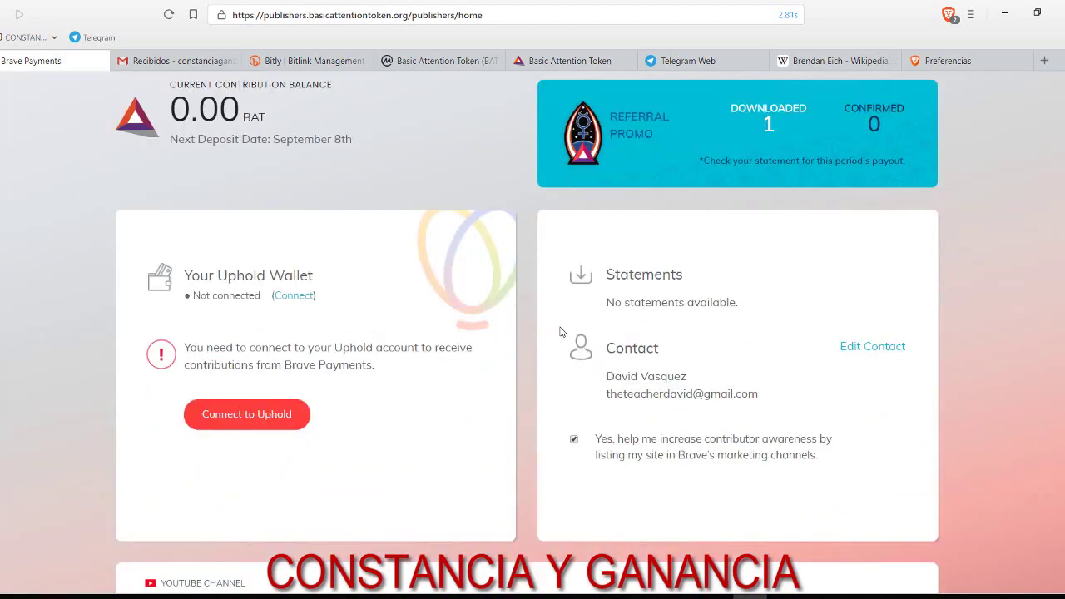
{"action": "scroll", "coordinate": [560, 331], "scroll_direction": "down", "scroll_amount": 3}
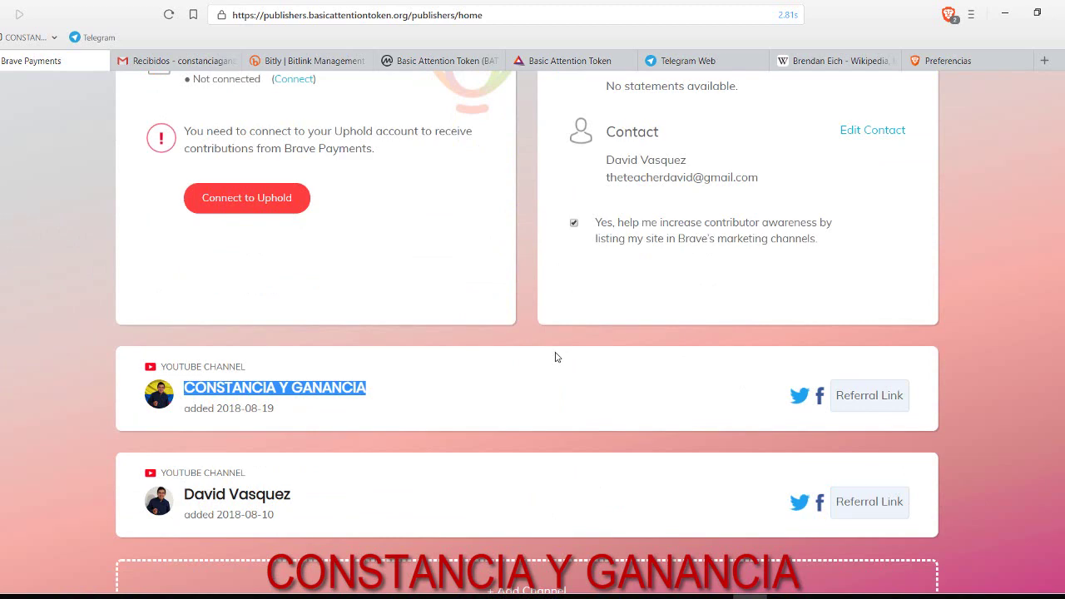
{"action": "scroll", "coordinate": [557, 357], "scroll_direction": "down", "scroll_amount": 3}
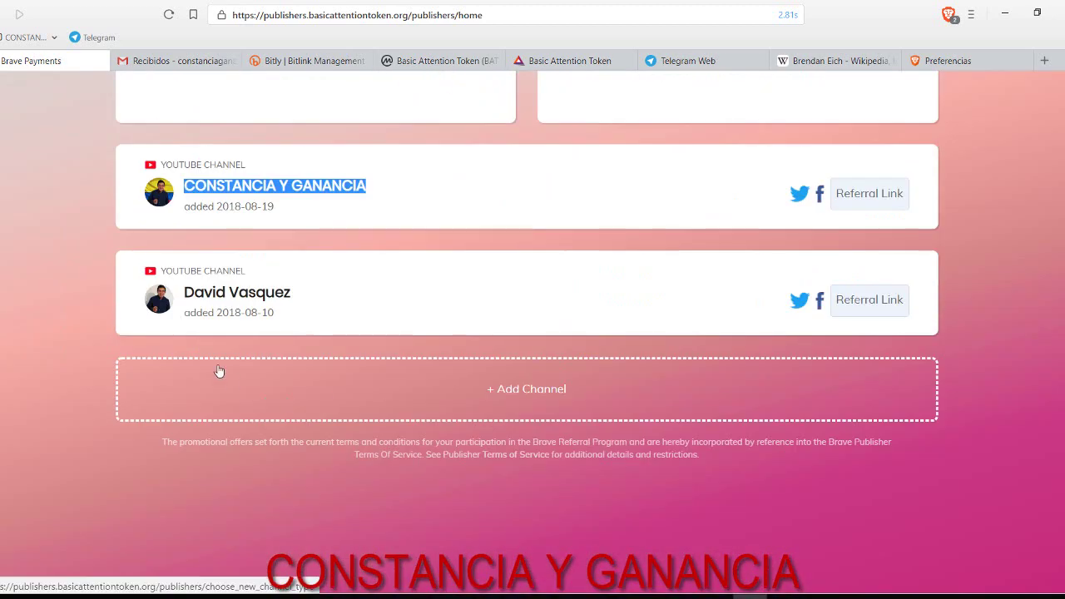
{"action": "left_click", "coordinate": [265, 313]}
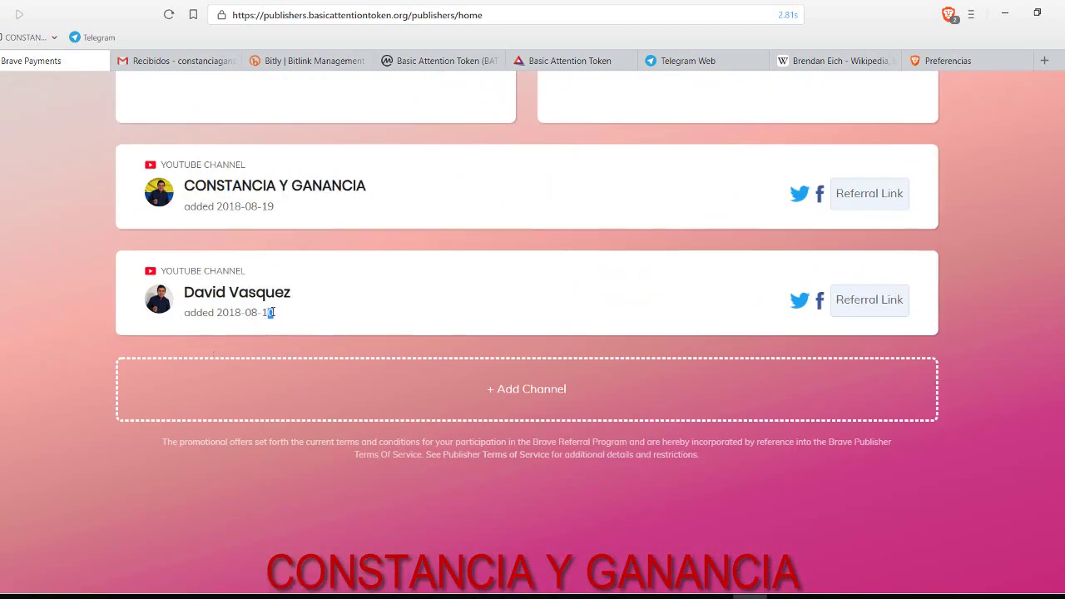
{"action": "left_click_drag", "start_coordinate": [270, 314], "coordinate": [244, 313]}
{"action": "scroll", "coordinate": [374, 363], "scroll_direction": "up", "scroll_amount": 3}
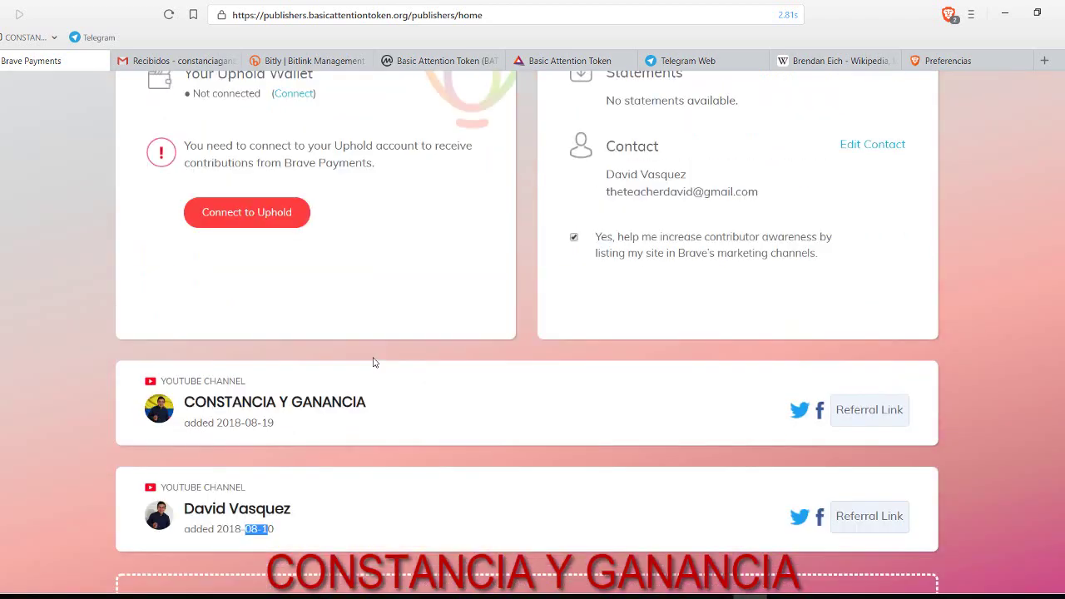
{"action": "scroll", "coordinate": [375, 363], "scroll_direction": "up", "scroll_amount": 4}
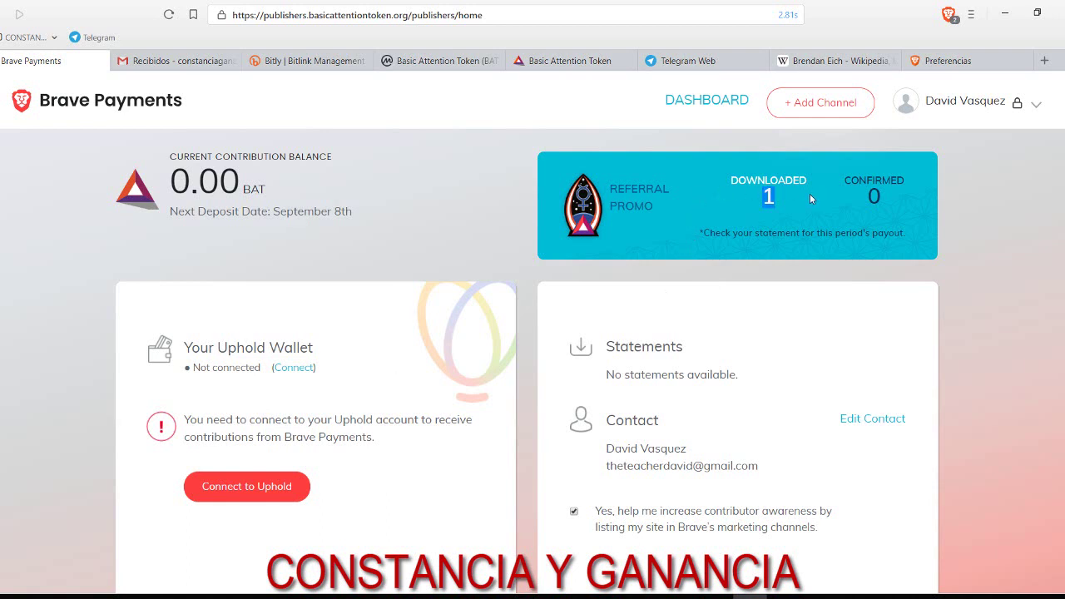
{"action": "left_click", "coordinate": [534, 312]}
- Show the BAT price $0,222533 on CoinMarketCap and place Windows Calculator beside it
{"action": "left_click", "coordinate": [437, 60]}
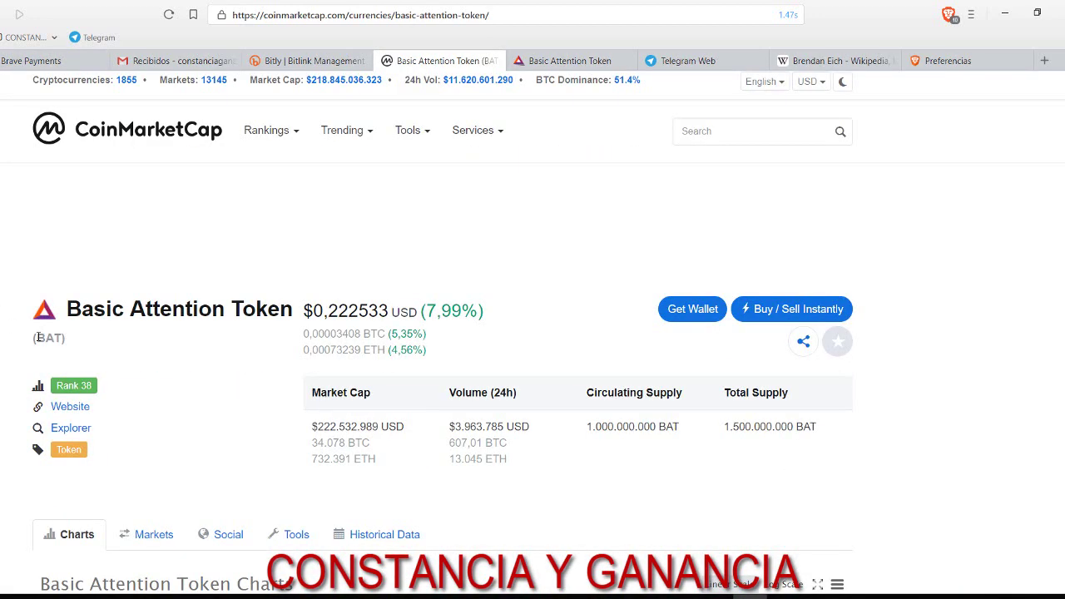
{"action": "double_click", "coordinate": [60, 337]}
{"action": "scroll", "coordinate": [200, 349], "scroll_direction": "down", "scroll_amount": 1}
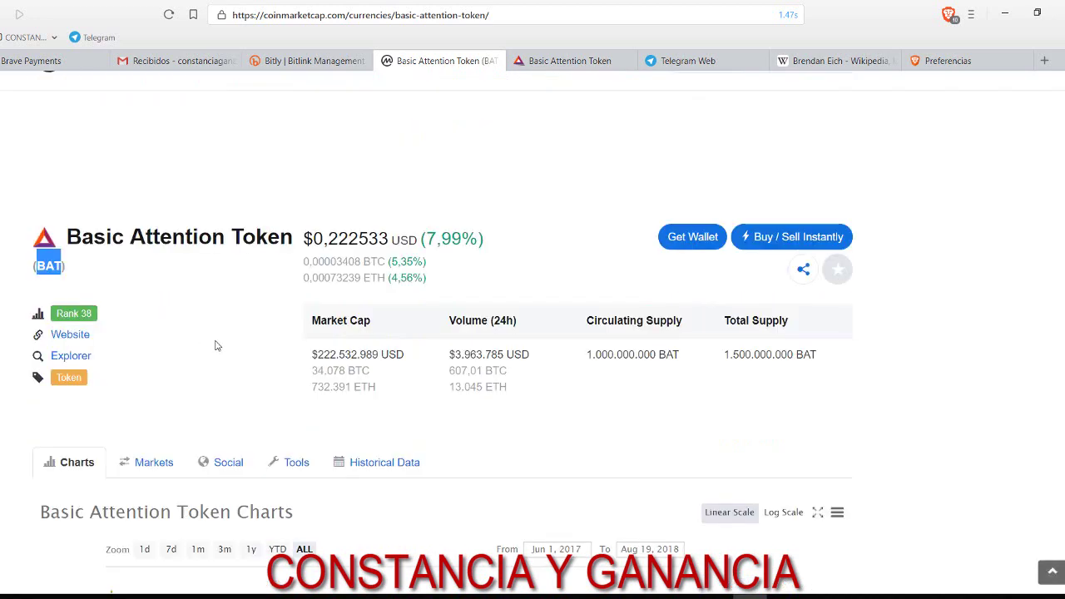
{"action": "left_click_drag", "start_coordinate": [303, 238], "coordinate": [348, 239]}
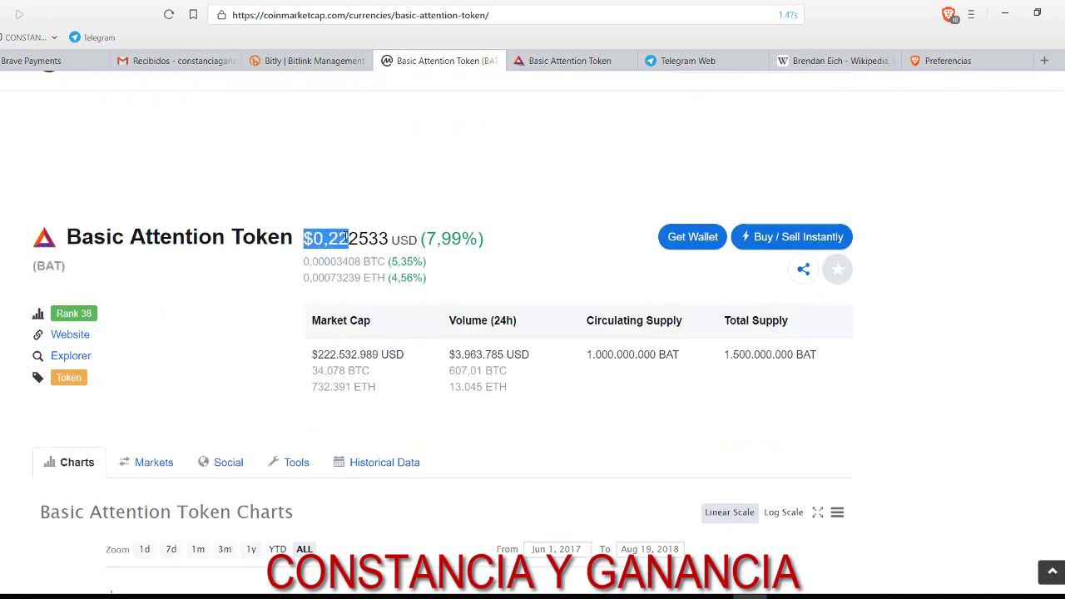
{"action": "left_click", "coordinate": [371, 209]}
{"action": "scroll", "coordinate": [455, 345], "scroll_direction": "down", "scroll_amount": 1}
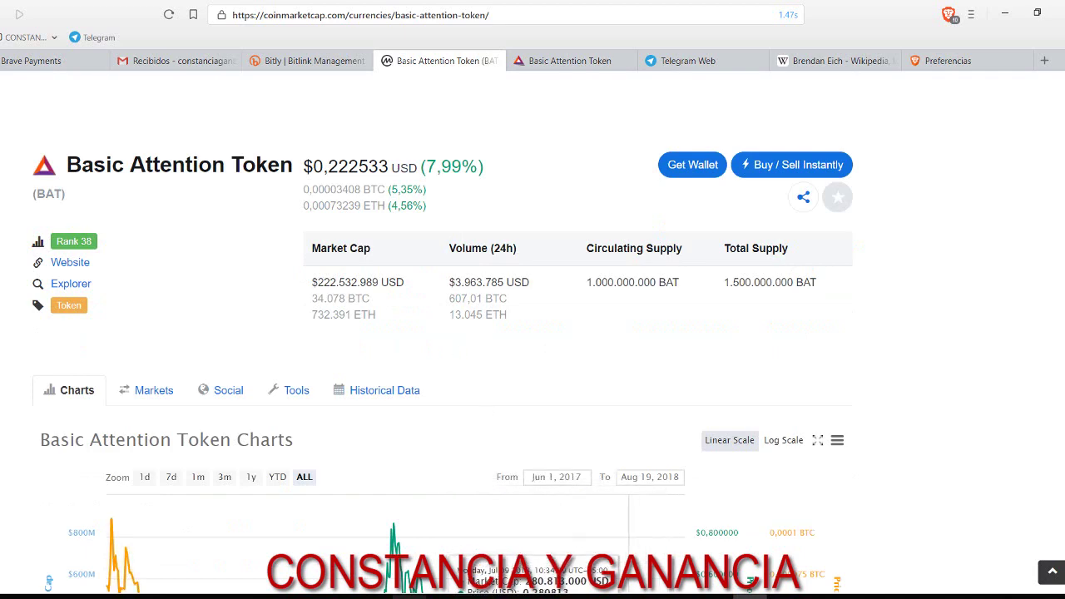
{"action": "left_click", "coordinate": [409, 596]}
{"action": "left_click_drag", "start_coordinate": [323, 106], "coordinate": [764, 140]}
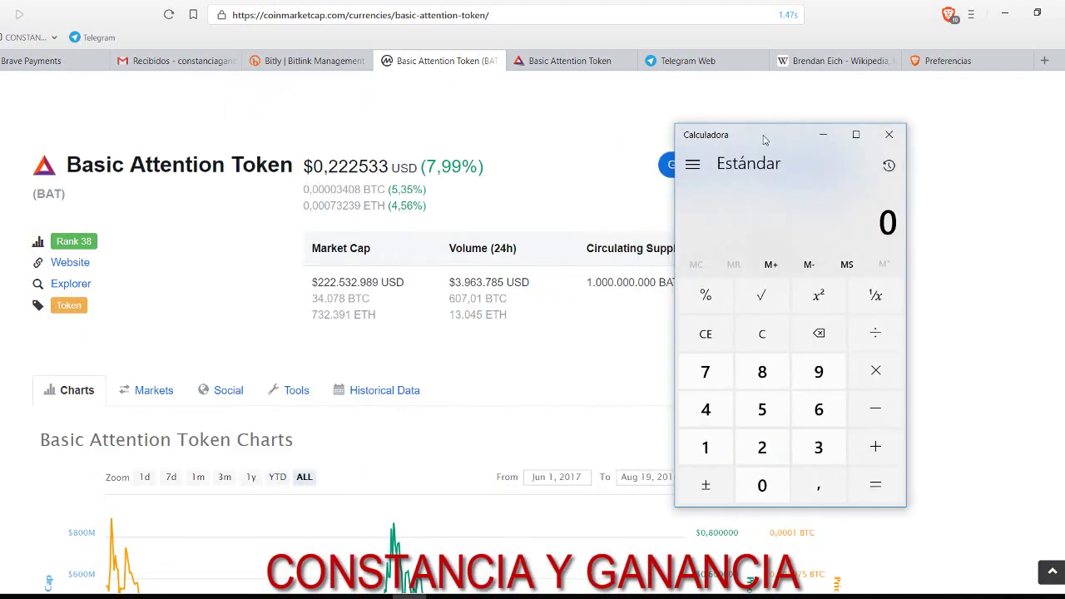
- Divide 5 by 0,222 in Calculator to get about 22,52 BAT, then close it
{"action": "key", "text": "5"}
{"action": "key", "text": "slash"}
{"action": "key", "text": "comma"}
{"action": "key", "text": "2"}
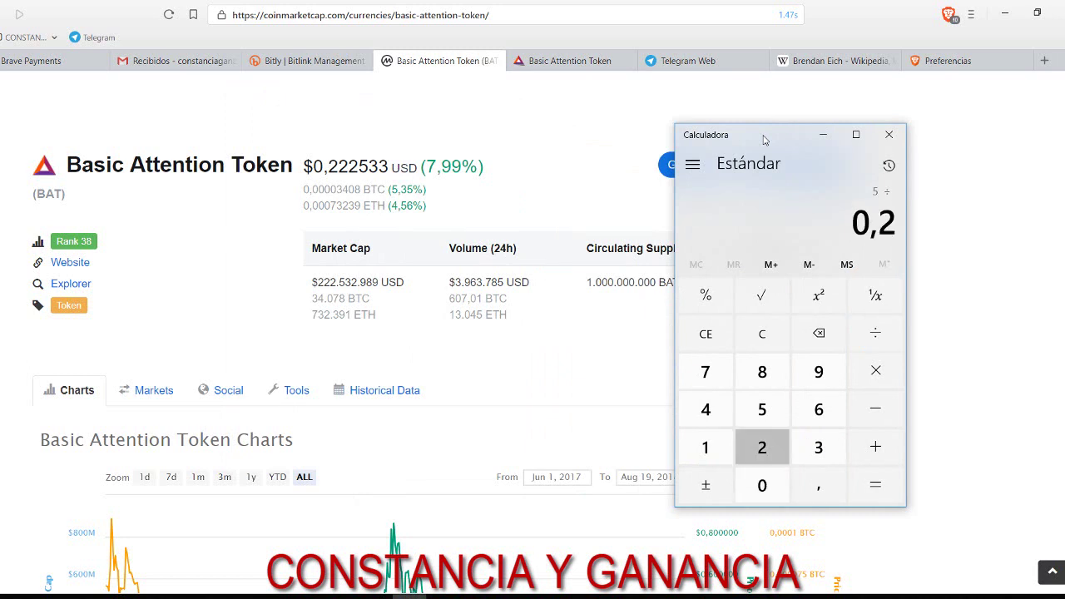
{"action": "key", "text": "2"}
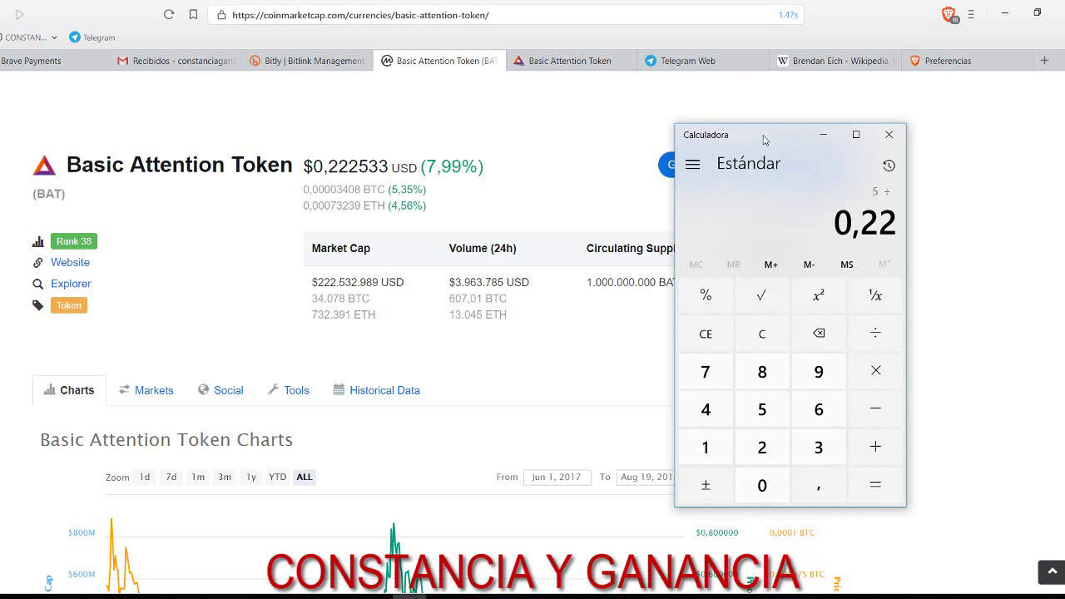
{"action": "key", "text": "3"}
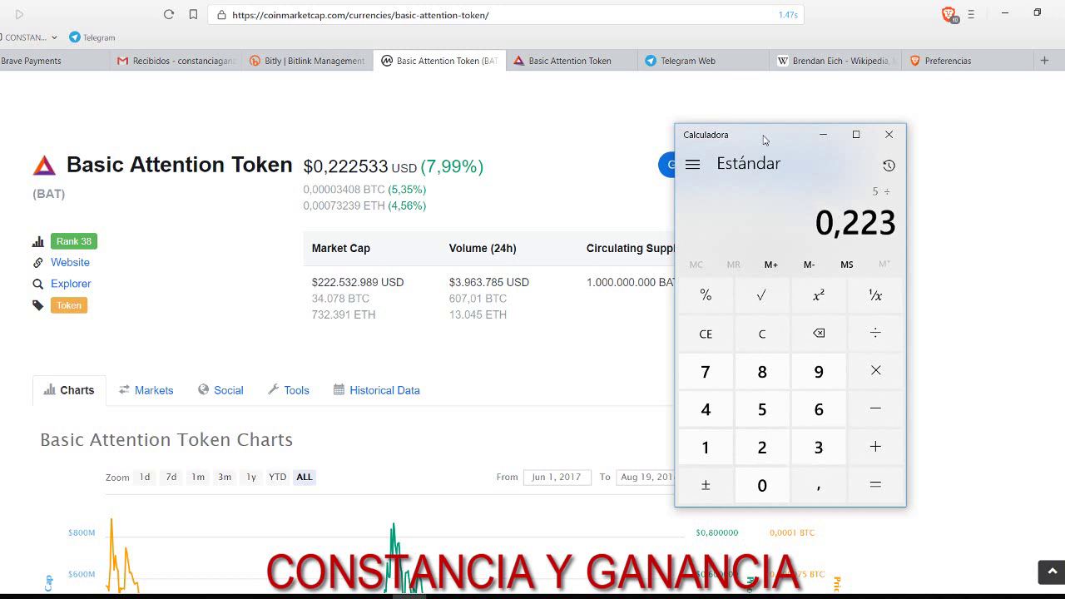
{"action": "key", "text": "BackSpace"}
{"action": "key", "text": "2"}
{"action": "key", "text": "Return"}
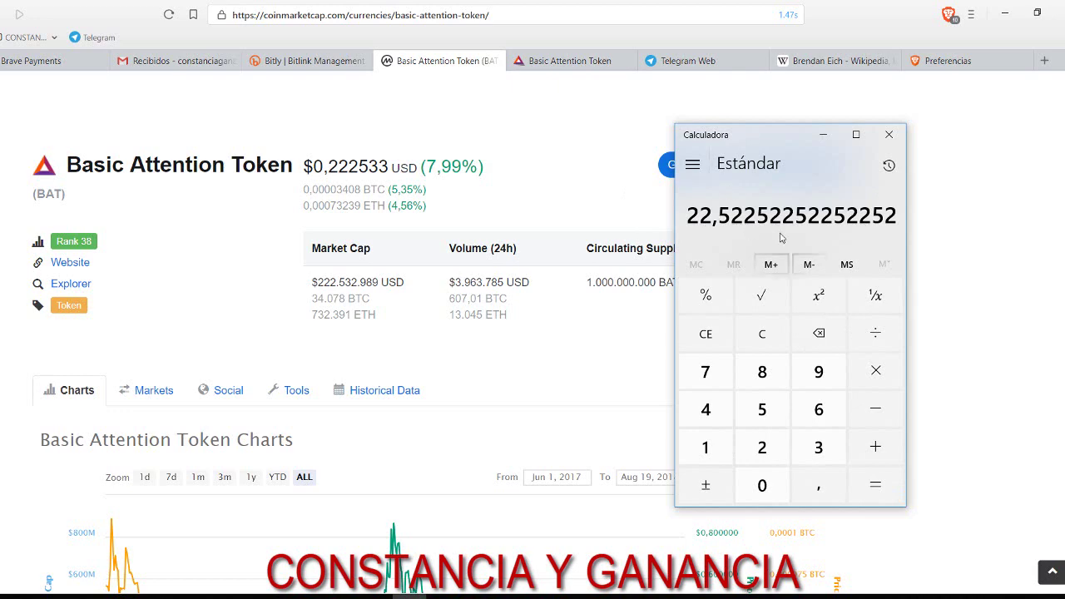
{"action": "left_click", "coordinate": [570, 347]}
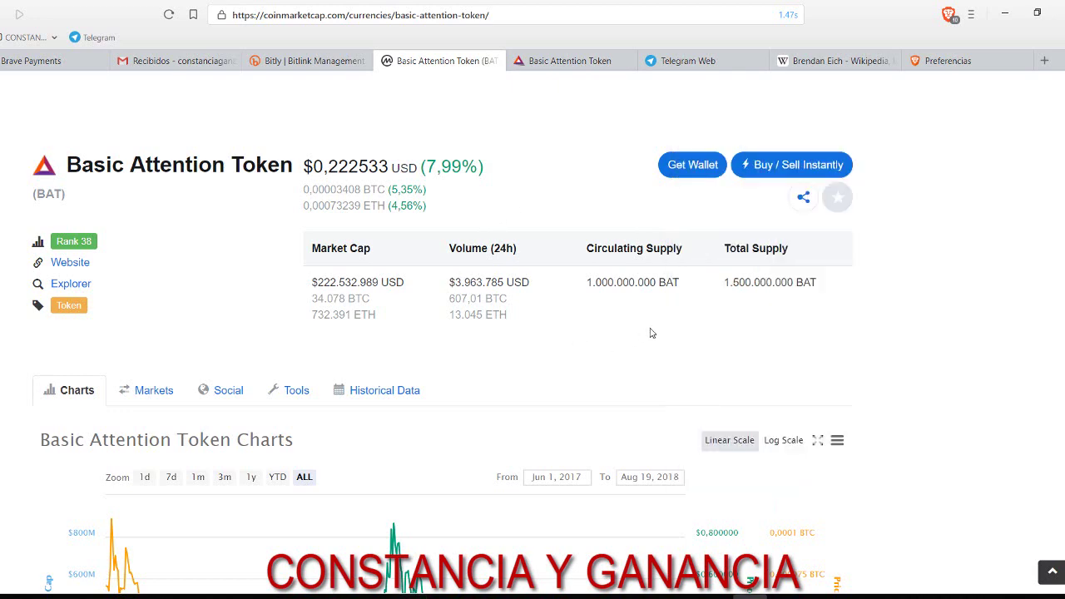
{"action": "scroll", "coordinate": [626, 334], "scroll_direction": "down", "scroll_amount": 2}
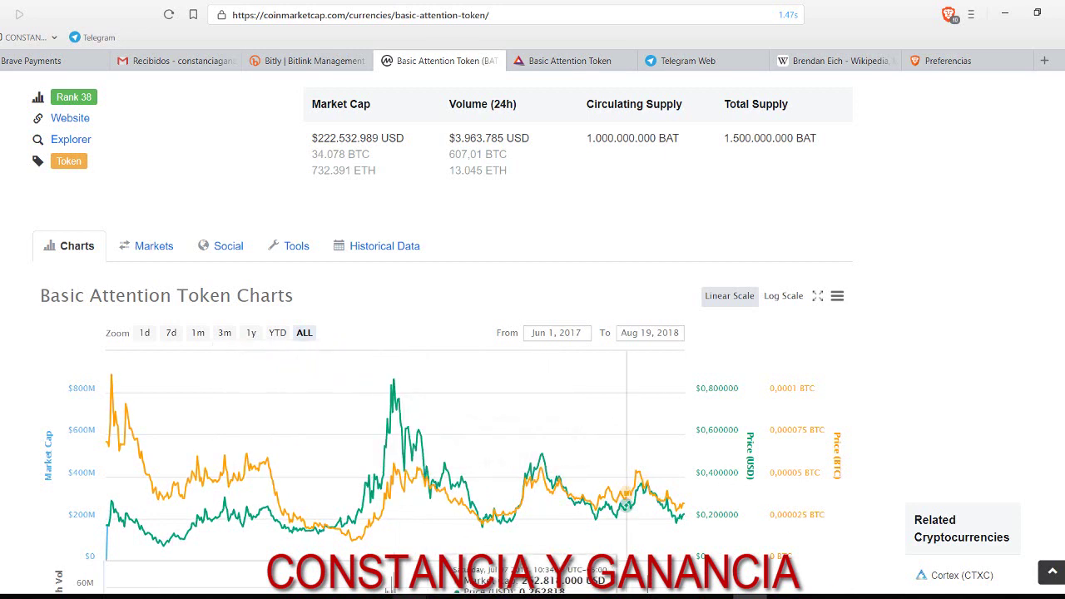
- Multiply the 22,52 result by 0,80 to get 18,018, then clear and minimize Calculator
{"action": "key", "text": "alt+Tab"}
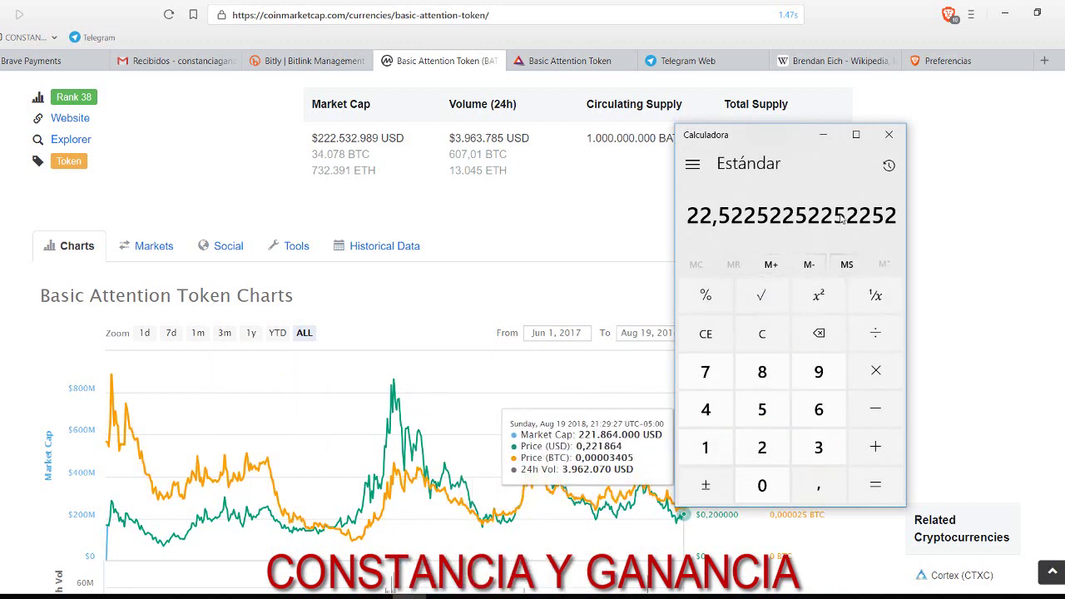
{"action": "key", "text": "asterisk"}
{"action": "type", "text": "0,80"}
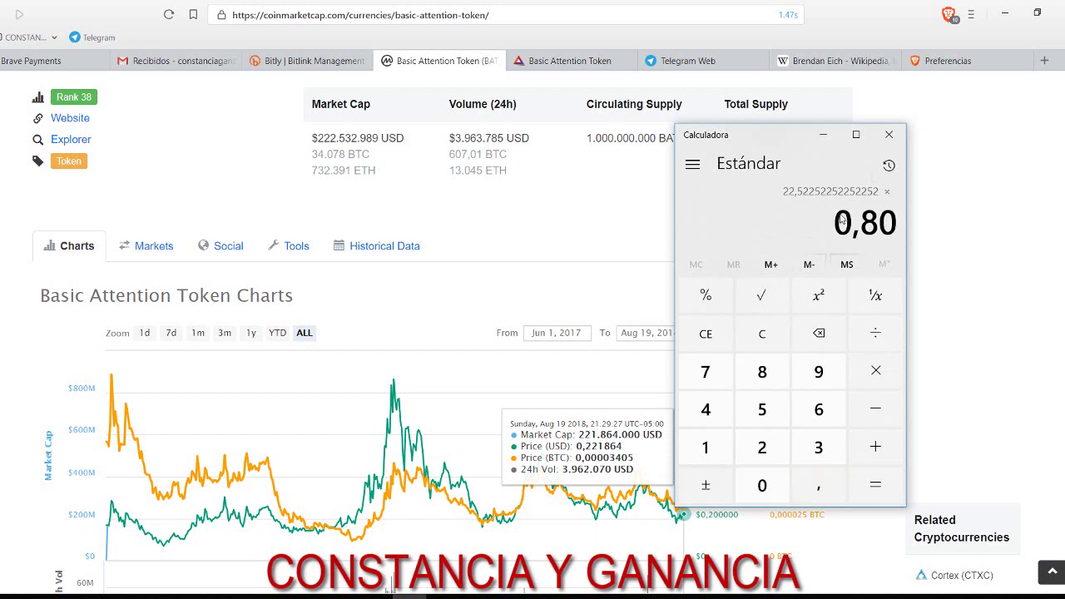
{"action": "key", "text": "Return"}
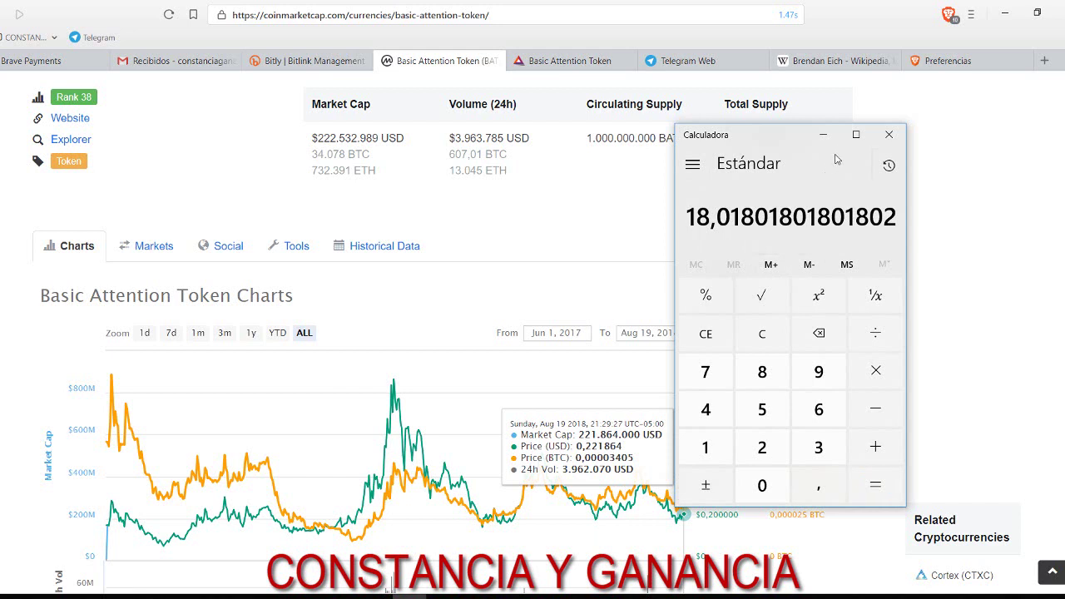
{"action": "left_click", "coordinate": [705, 333]}
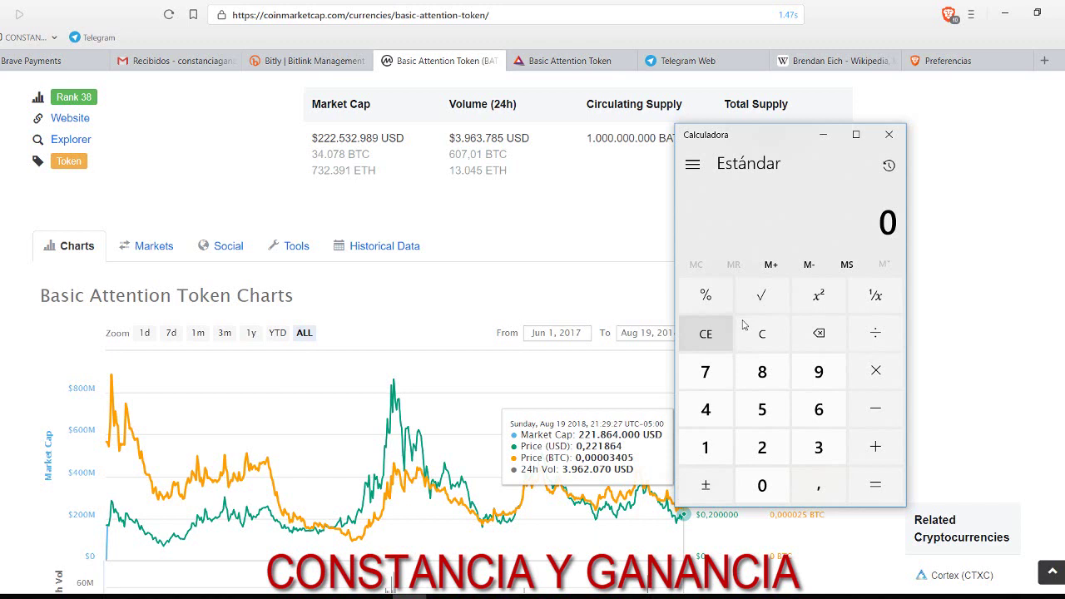
{"action": "left_click", "coordinate": [828, 136]}
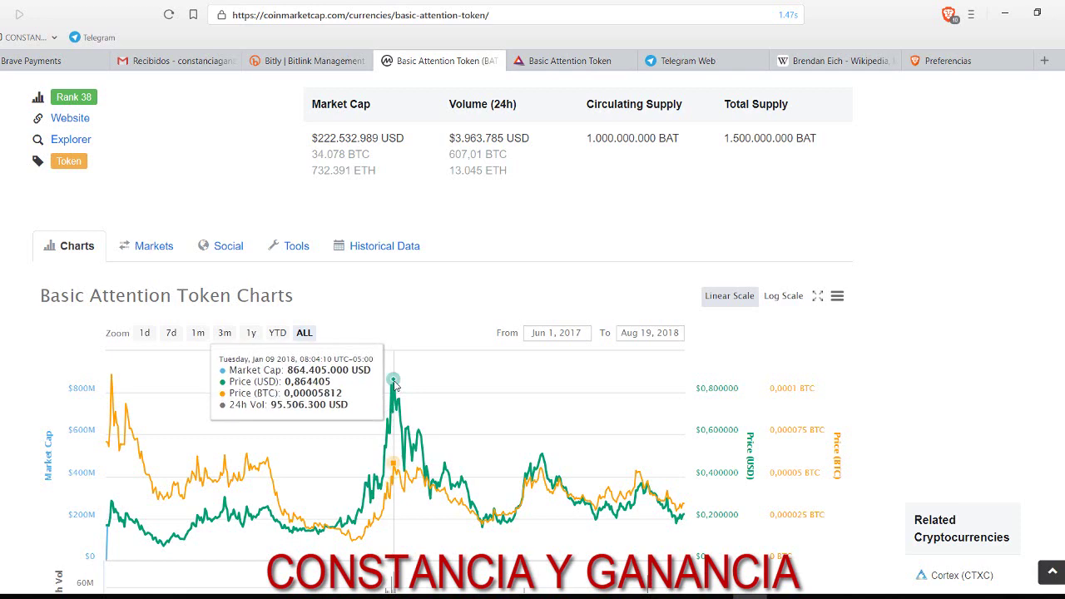
{"action": "scroll", "coordinate": [452, 376], "scroll_direction": "up", "scroll_amount": 5}
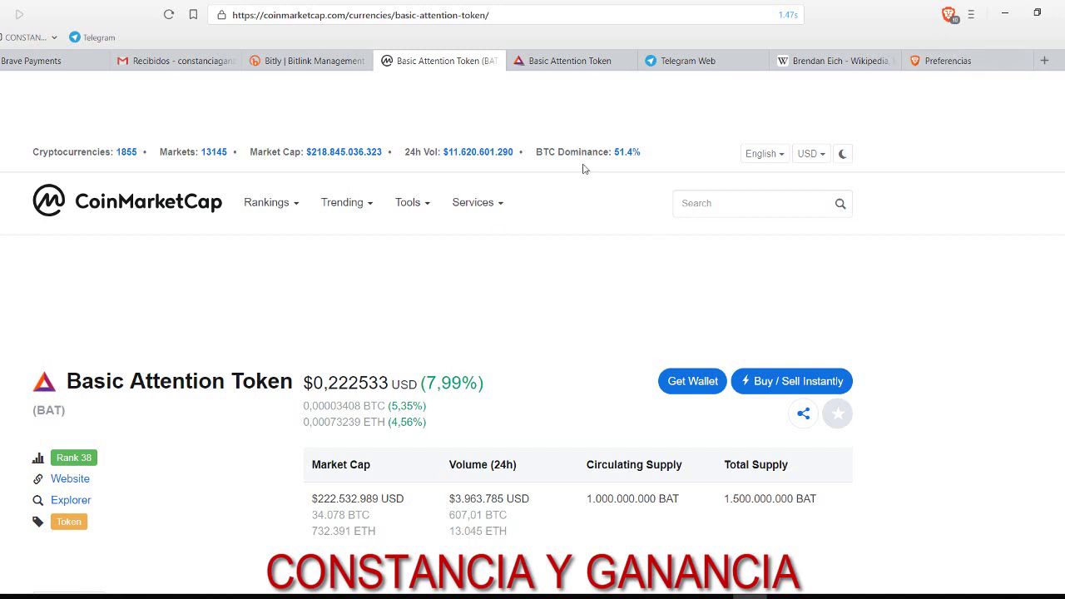
- Turn Brave Shields off on coinmarketcap.com so the site's ads load
{"action": "left_click", "coordinate": [948, 14]}
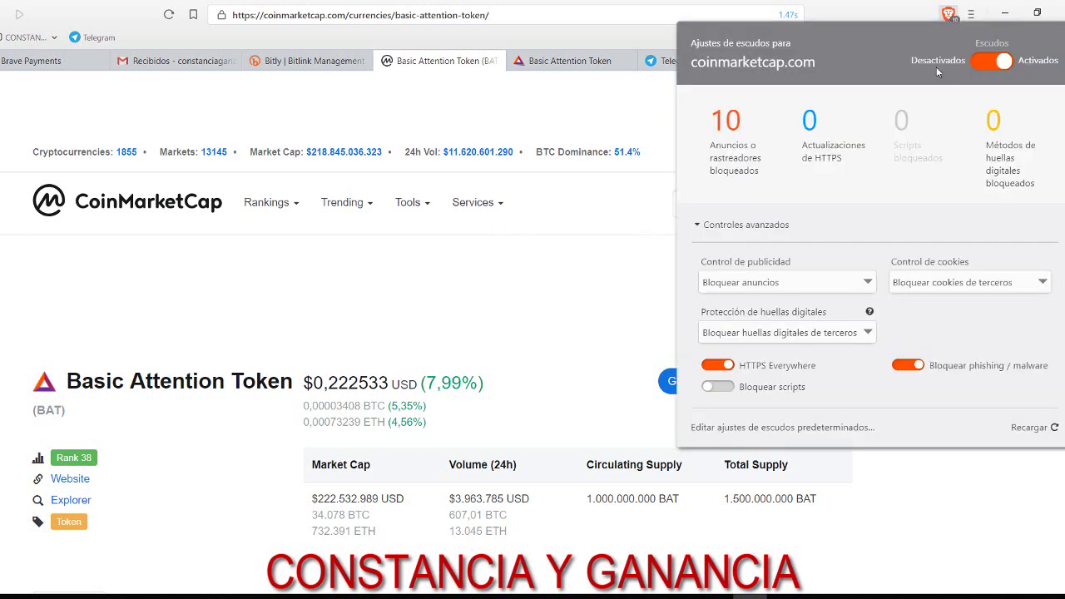
{"action": "left_click", "coordinate": [985, 65]}
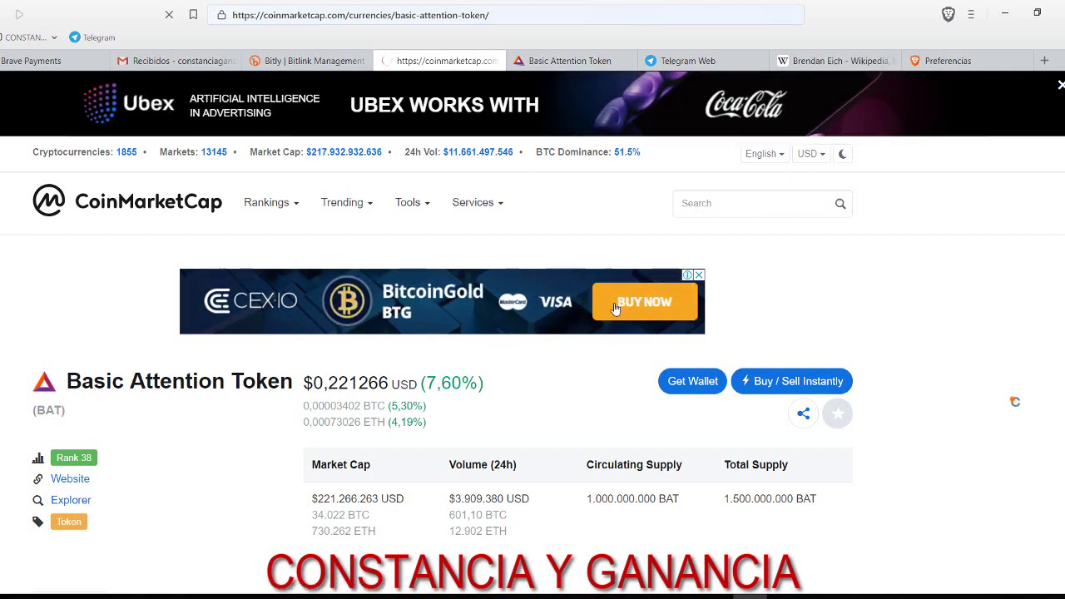
{"action": "scroll", "coordinate": [807, 345], "scroll_direction": "down", "scroll_amount": 3}
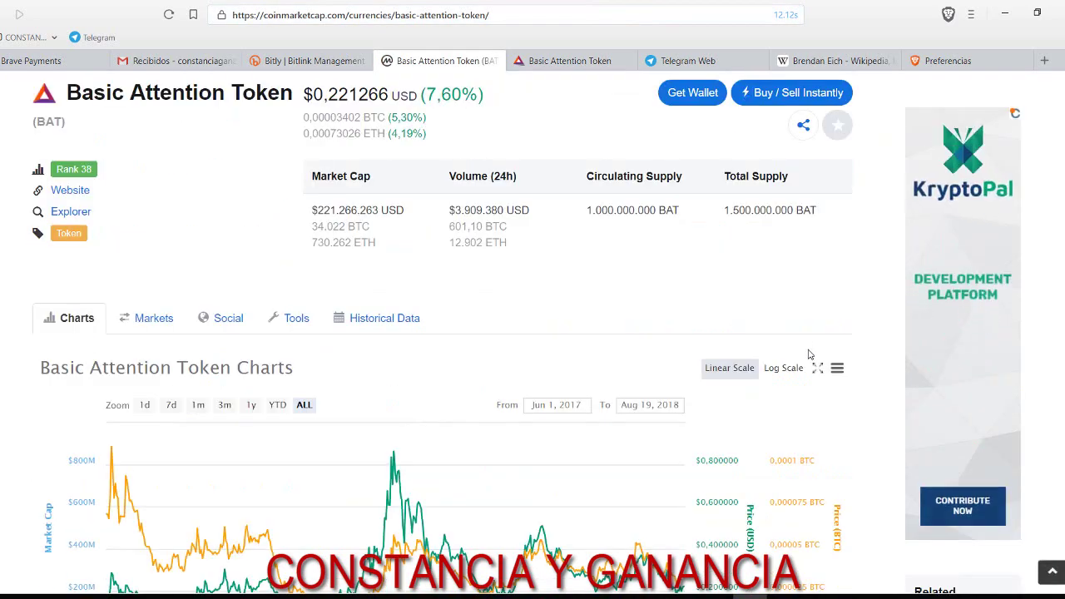
{"action": "scroll", "coordinate": [948, 89], "scroll_direction": "up", "scroll_amount": 3}
- Turn Shields back on for coinmarketcap.com and close the Shields panel
{"action": "left_click", "coordinate": [948, 14]}
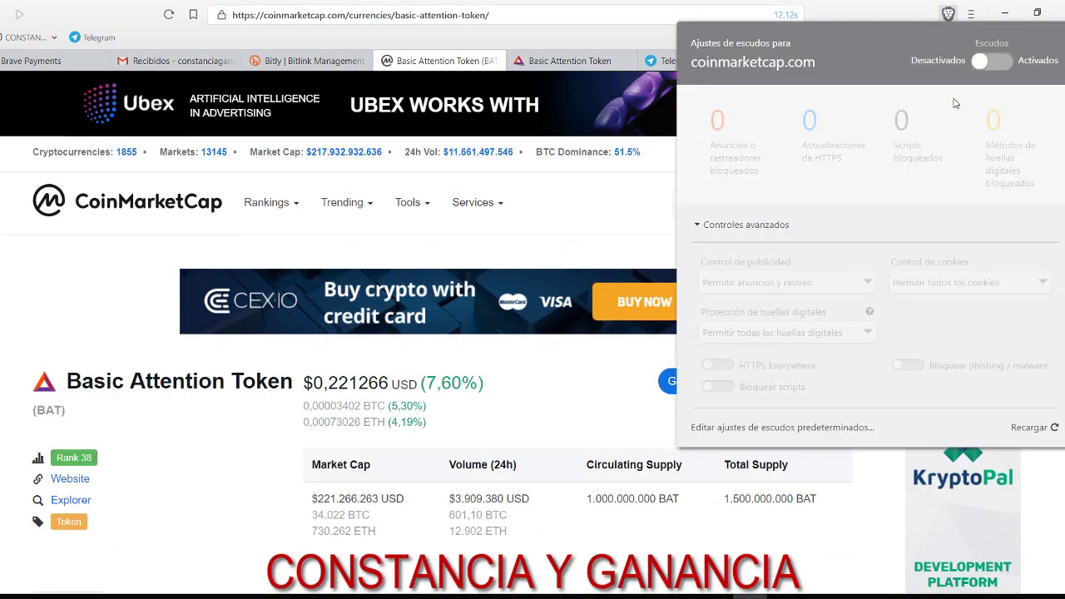
{"action": "left_click", "coordinate": [990, 60]}
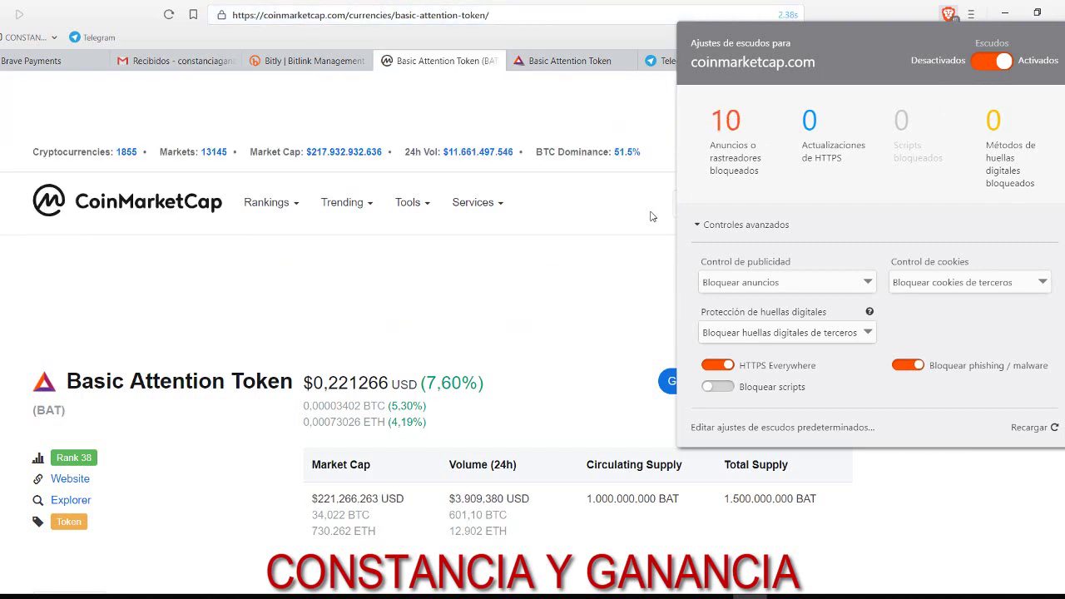
{"action": "left_click", "coordinate": [651, 216]}
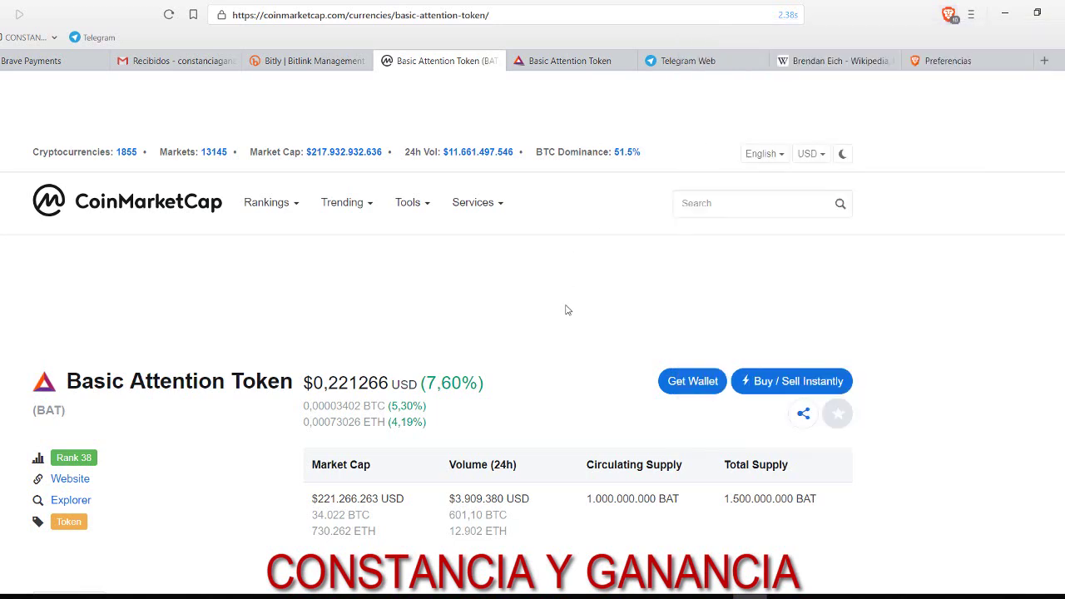
{"action": "scroll", "coordinate": [566, 309], "scroll_direction": "down", "scroll_amount": 1}
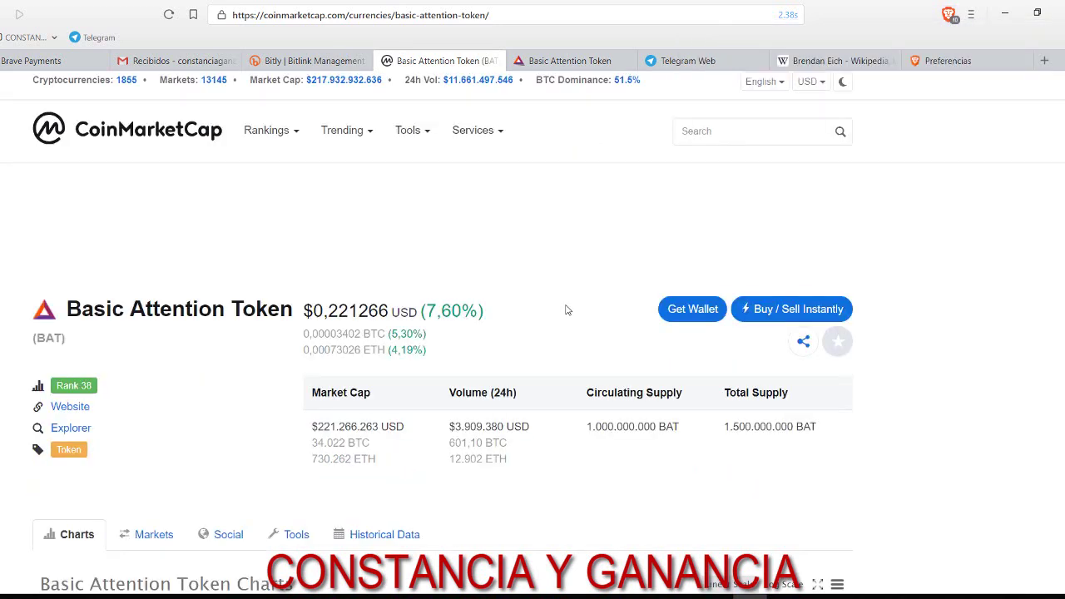
{"action": "scroll", "coordinate": [527, 328], "scroll_direction": "down", "scroll_amount": 6}
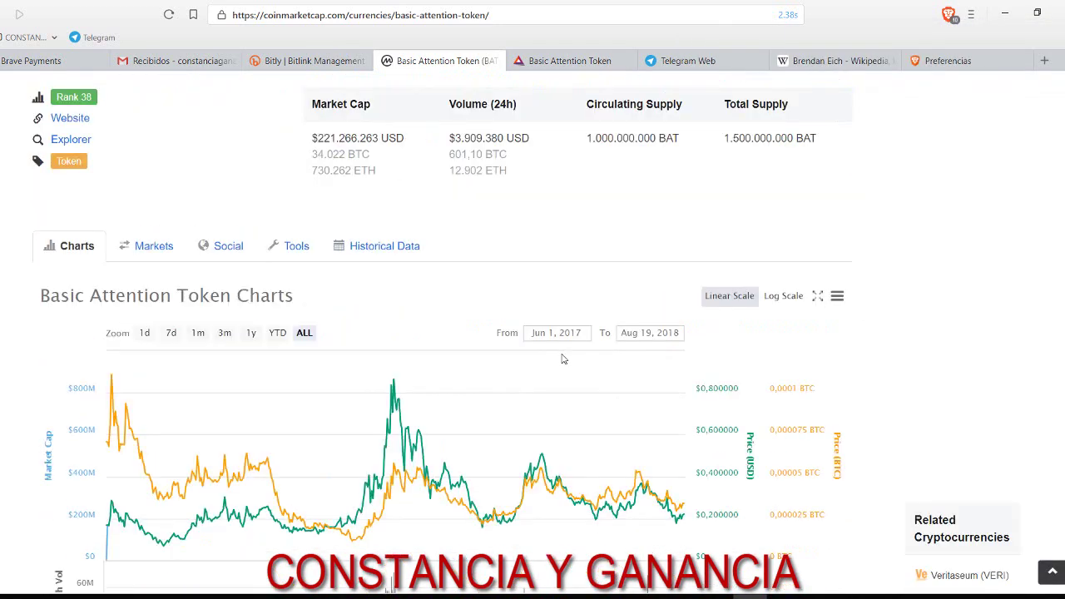
{"action": "scroll", "coordinate": [588, 377], "scroll_direction": "up", "scroll_amount": 2}
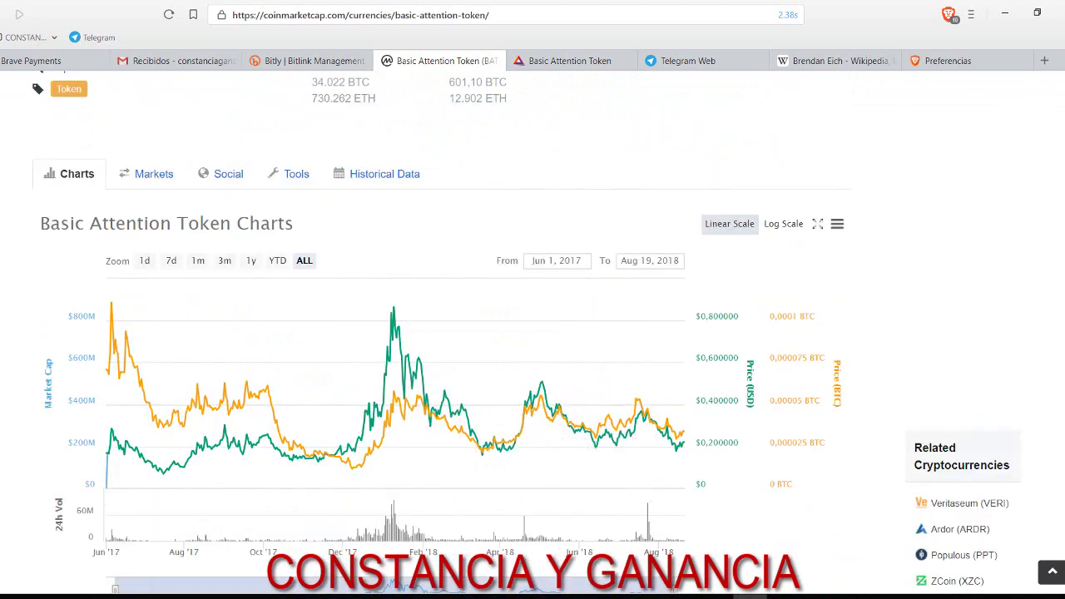
{"action": "key", "text": "alt+Tab"}
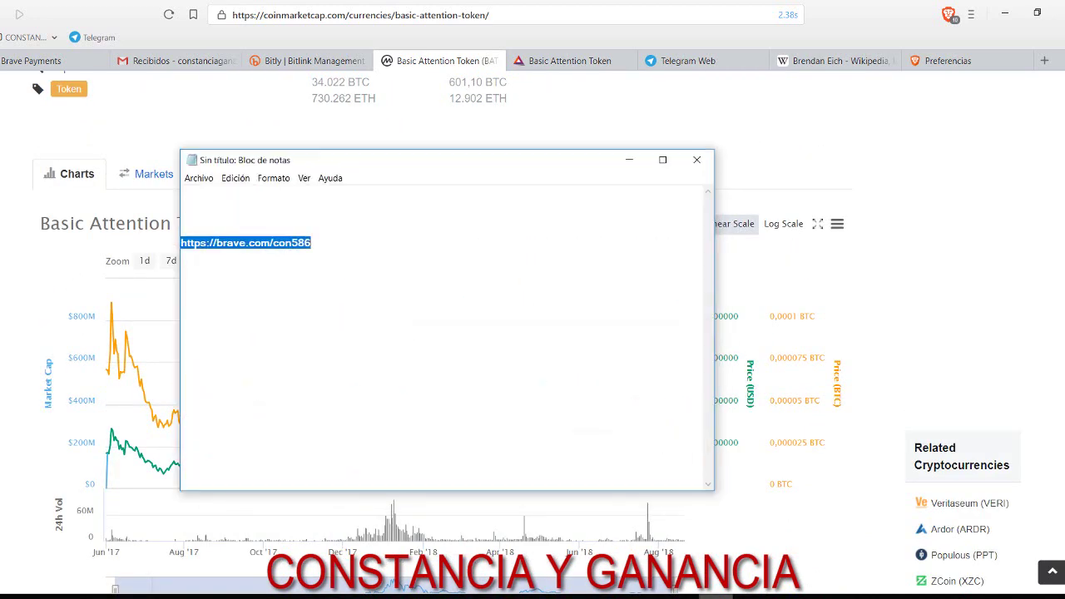
{"action": "key", "text": "alt+Tab"}
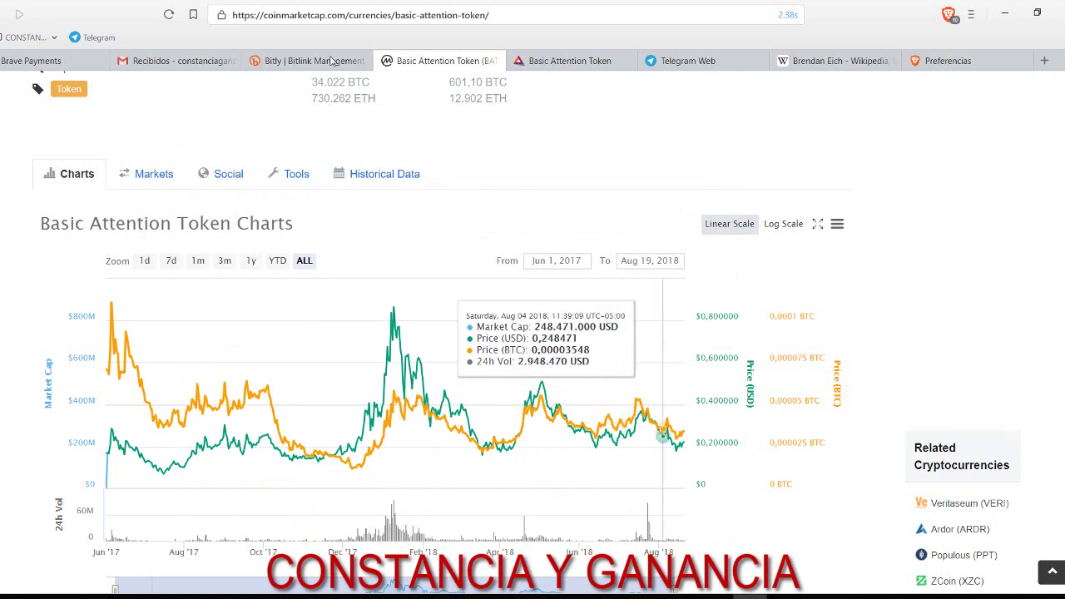
- Browse the dashboard's listed channels and the Add Channel options, closing them without adding one
{"action": "left_click", "coordinate": [42, 67]}
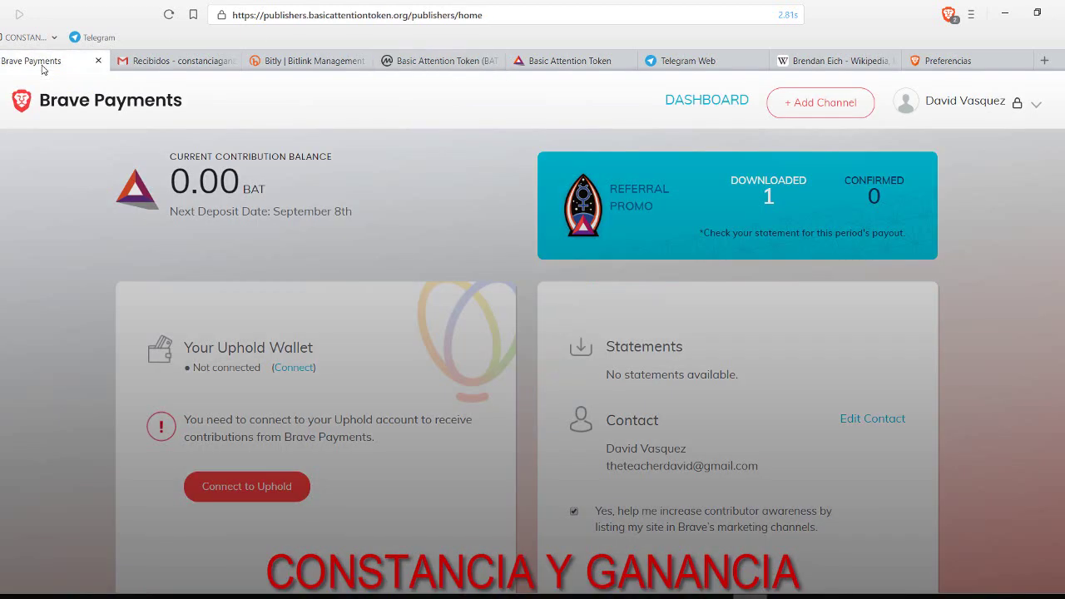
{"action": "scroll", "coordinate": [532, 333], "scroll_direction": "down", "scroll_amount": 3}
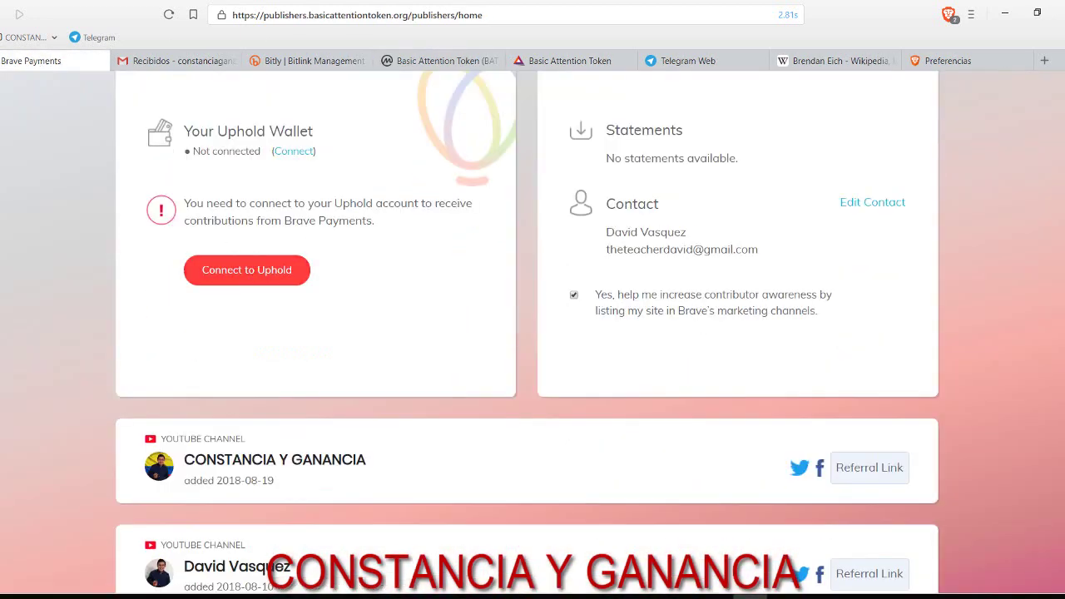
{"action": "scroll", "coordinate": [533, 333], "scroll_direction": "down", "scroll_amount": 2}
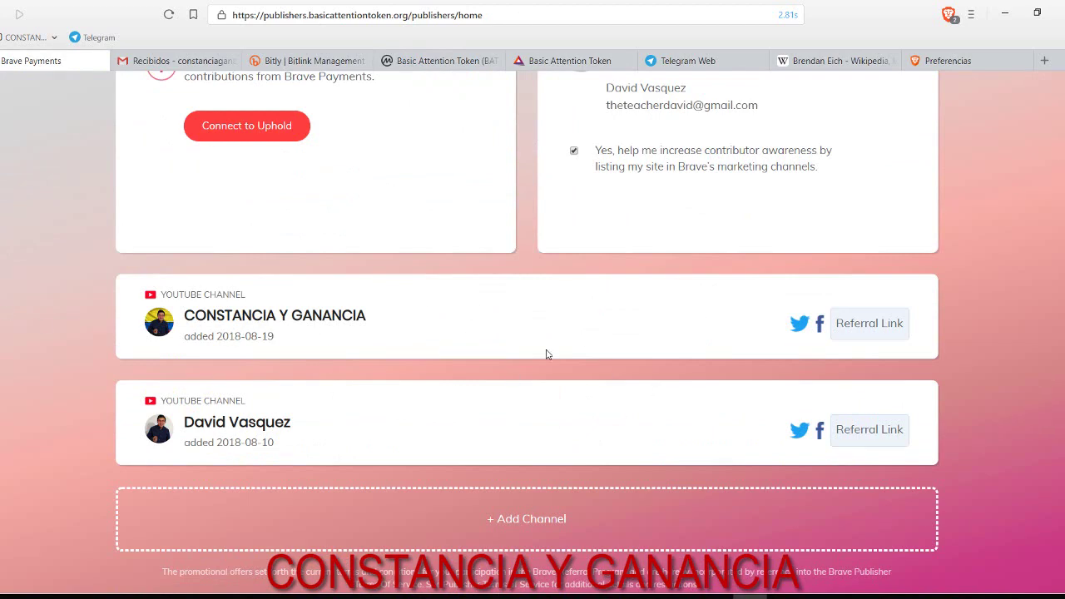
{"action": "left_click", "coordinate": [566, 518]}
{"action": "scroll", "coordinate": [599, 508], "scroll_direction": "down", "scroll_amount": 2}
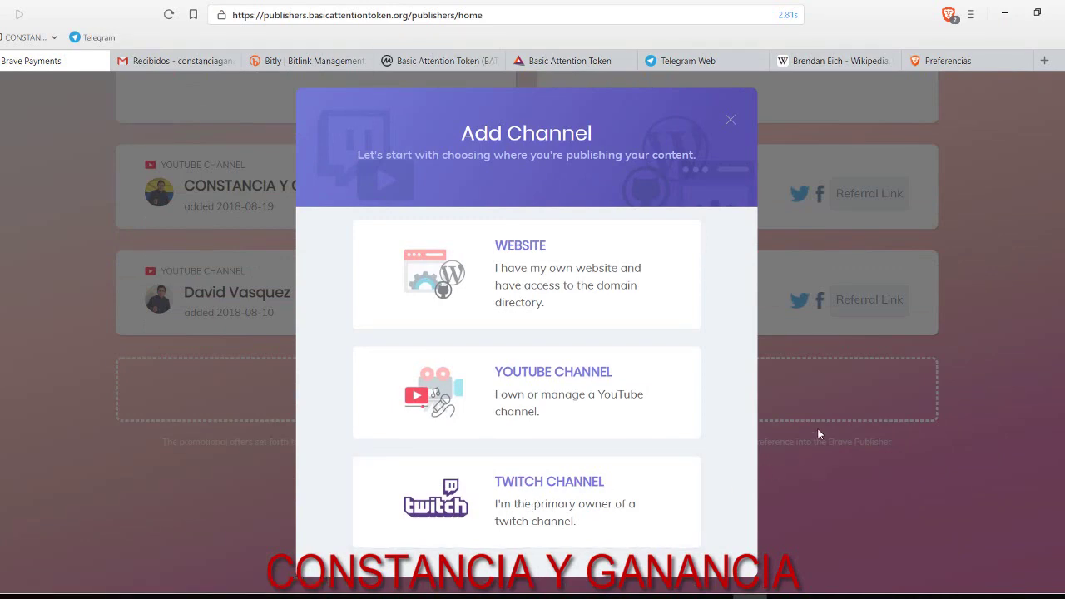
{"action": "scroll", "coordinate": [754, 208], "scroll_direction": "up", "scroll_amount": 4}
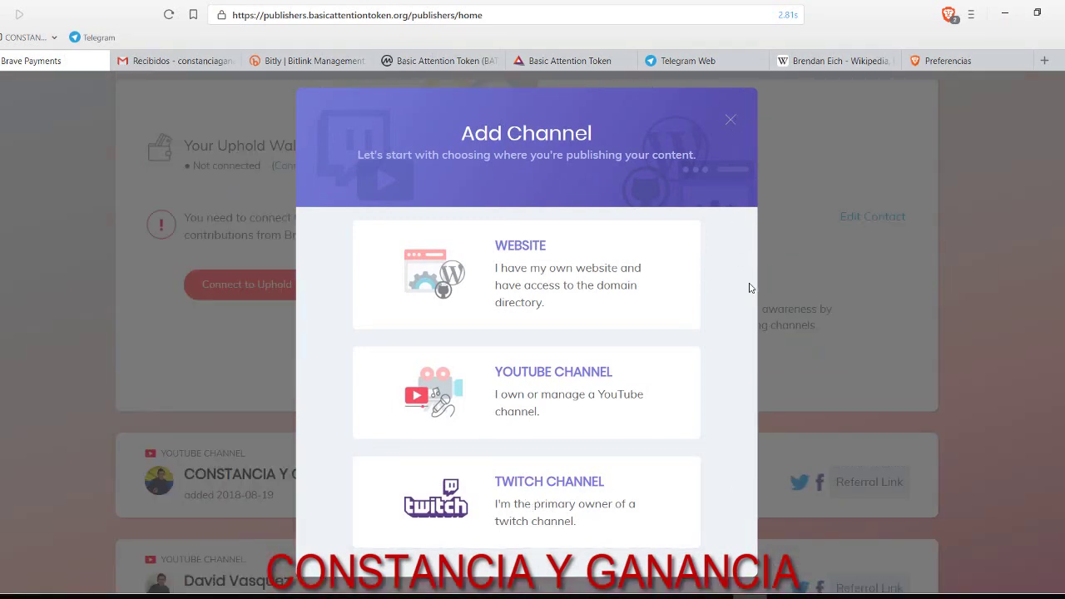
{"action": "left_click", "coordinate": [730, 122]}
- Bring the Gmail window with the Brave referral promo email to the front
{"action": "scroll", "coordinate": [725, 283], "scroll_direction": "up", "scroll_amount": 3}
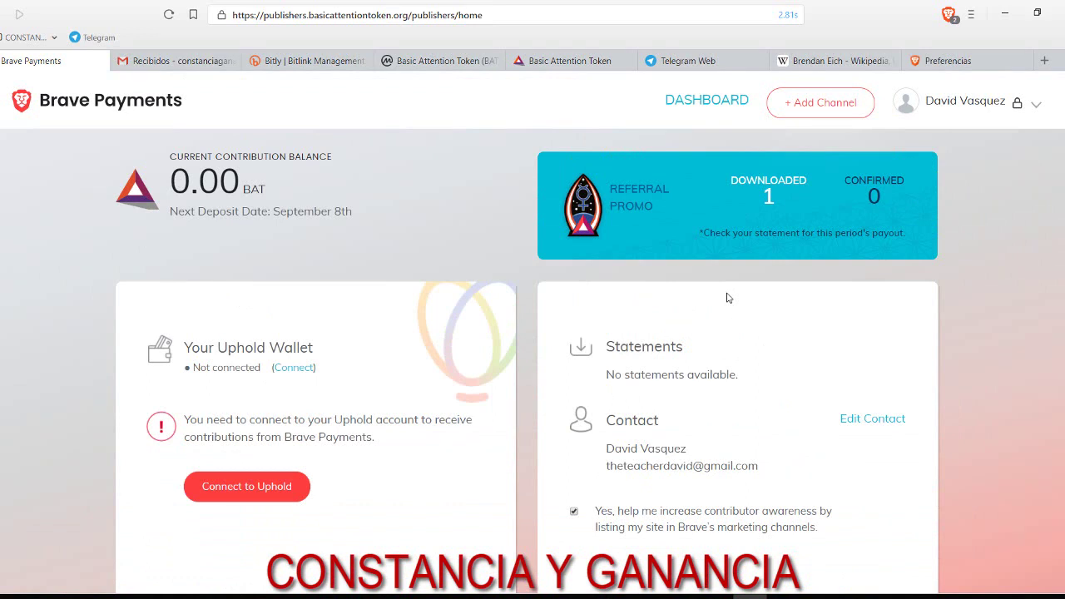
{"action": "mouse_move", "coordinate": [249, 596]}
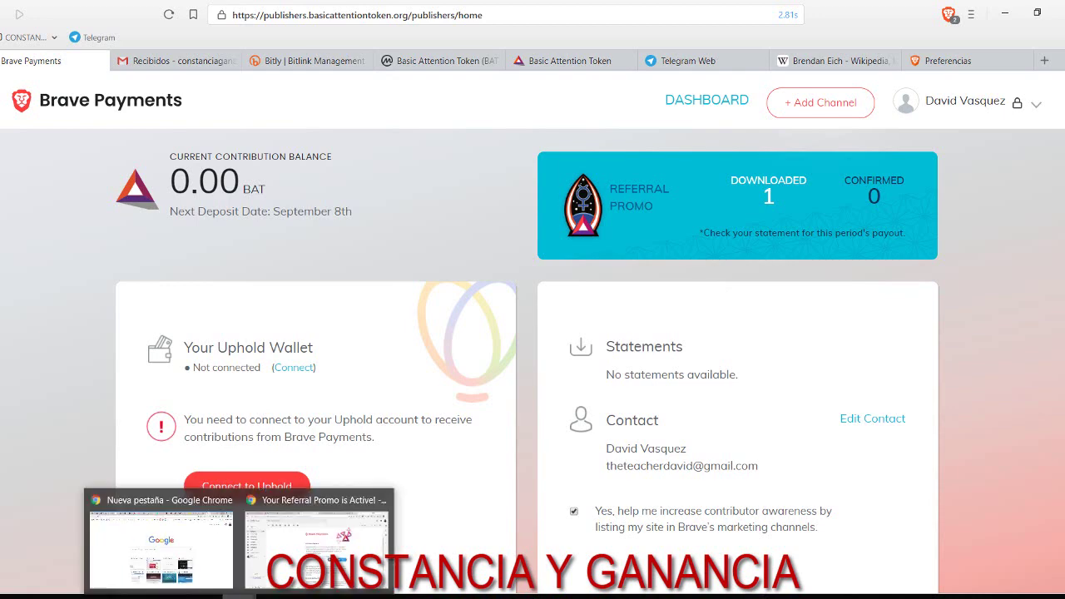
{"action": "left_click", "coordinate": [308, 574]}
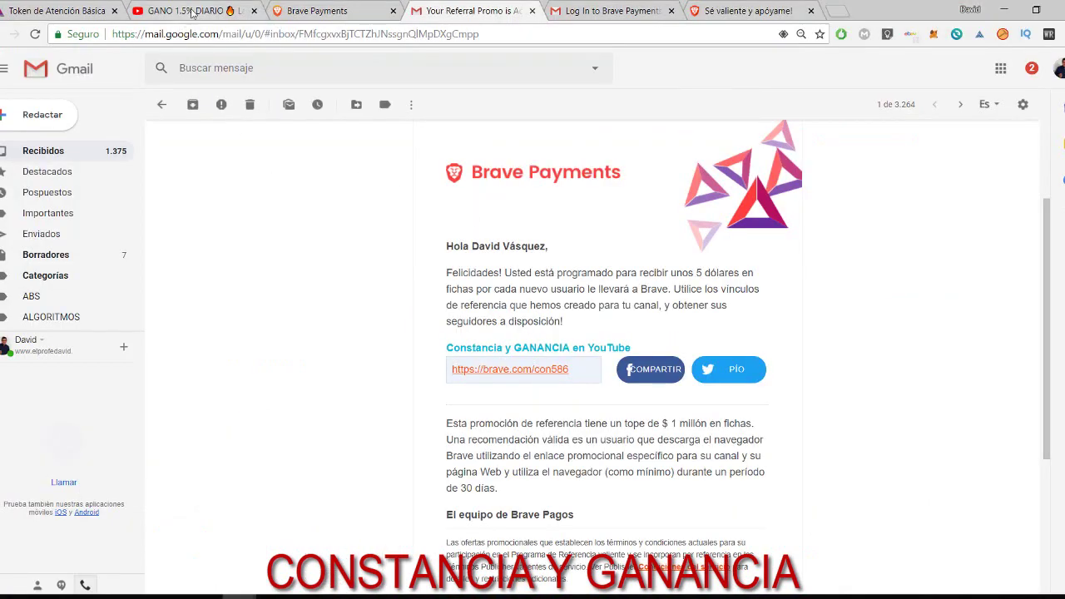